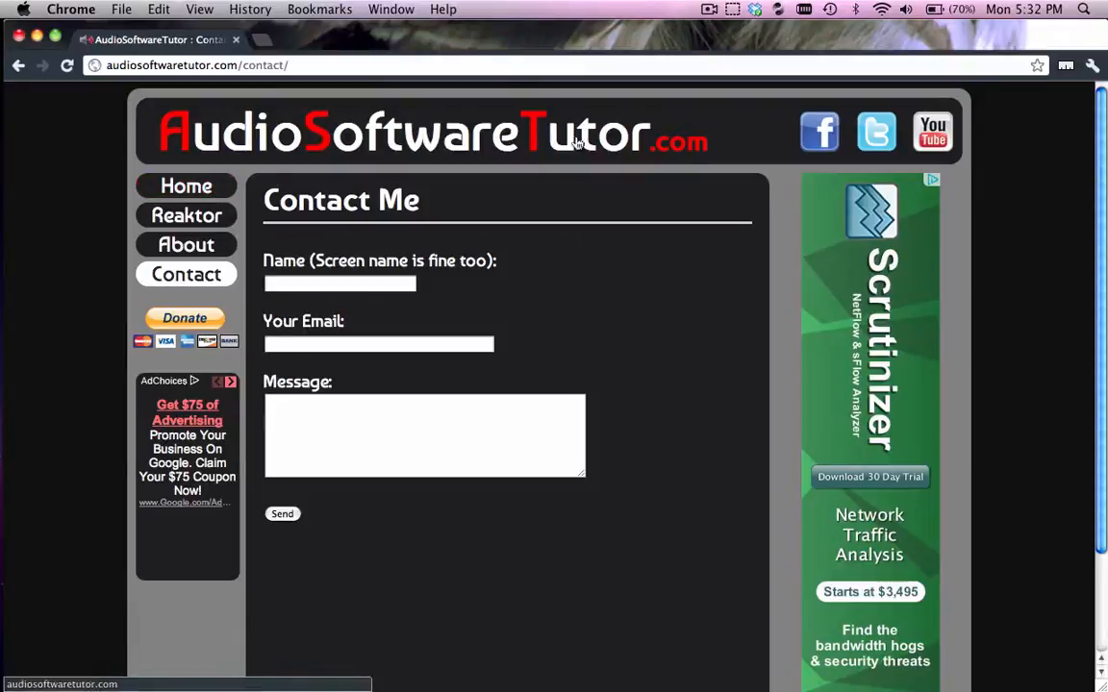
Open the AudioSoftwareTutor home page and look through its introduction text
{"action": "left_click", "coordinate": [224, 185]}
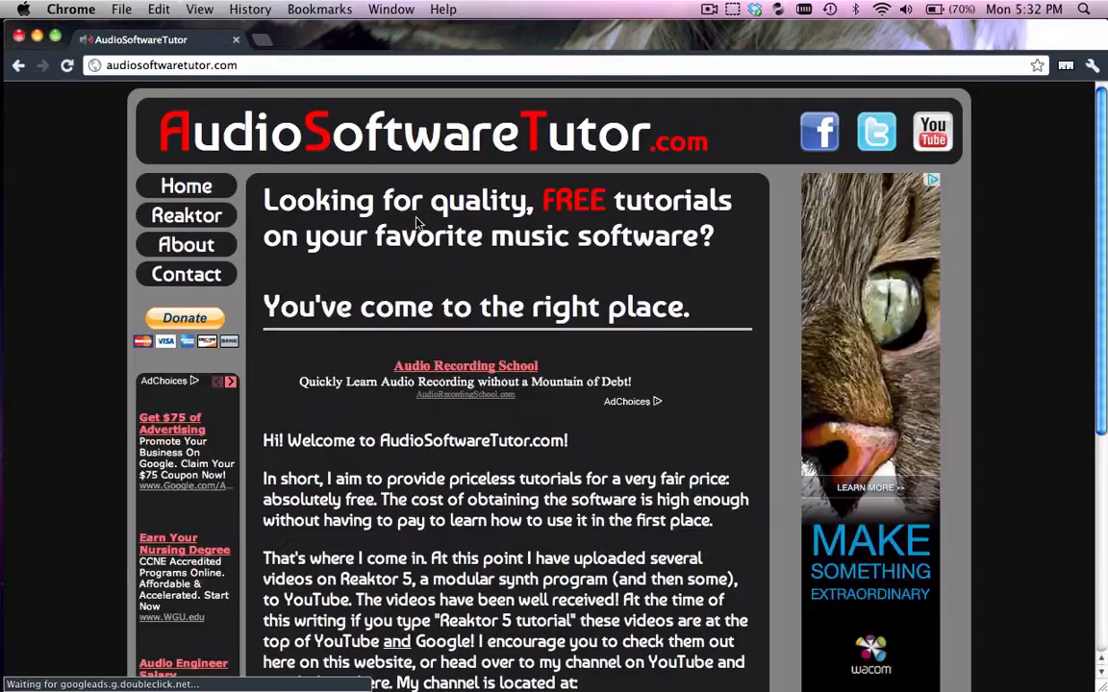
{"action": "scroll", "coordinate": [502, 488], "scroll_direction": "down", "scroll_amount": 4}
{"action": "scroll", "coordinate": [502, 487], "scroll_direction": "up", "scroll_amount": 4}
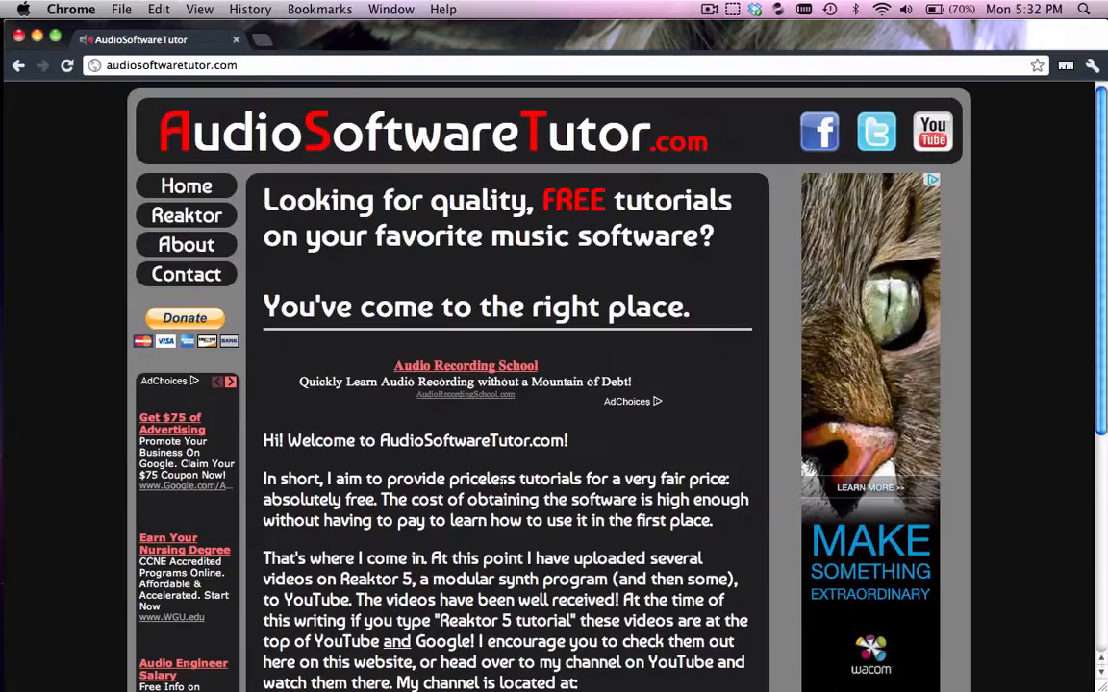
{"action": "scroll", "coordinate": [523, 438], "scroll_direction": "down", "scroll_amount": 4}
{"action": "scroll", "coordinate": [523, 437], "scroll_direction": "up", "scroll_amount": 4}
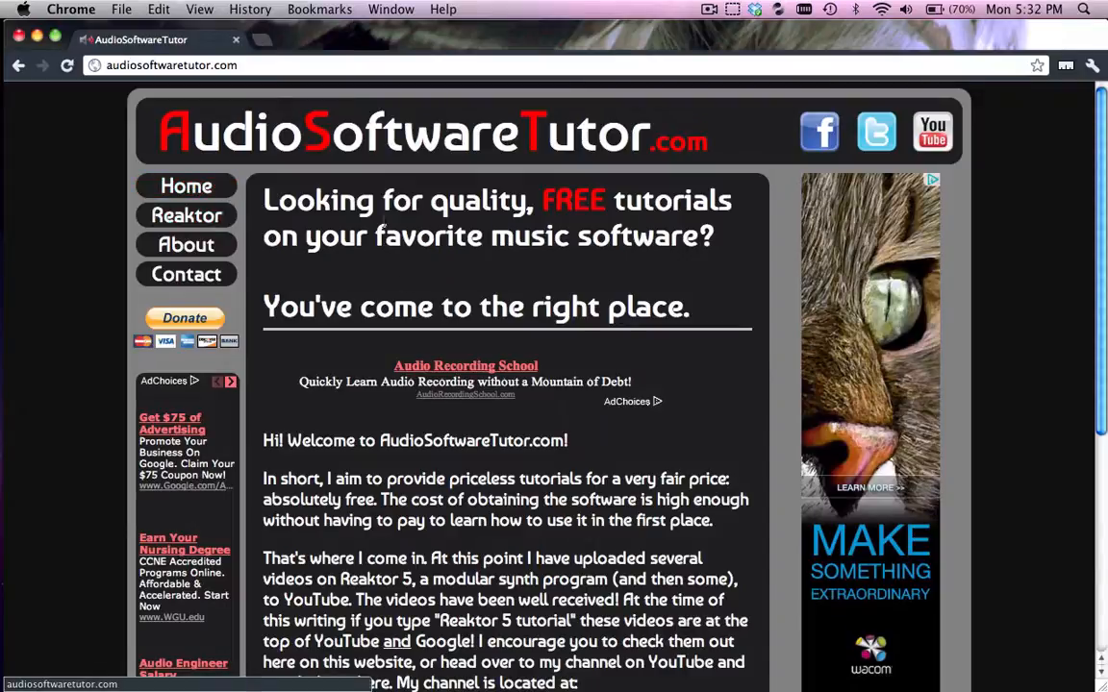
Open the site's Reaktor tutorials page and look over the list of lessons
{"action": "left_click", "coordinate": [188, 217]}
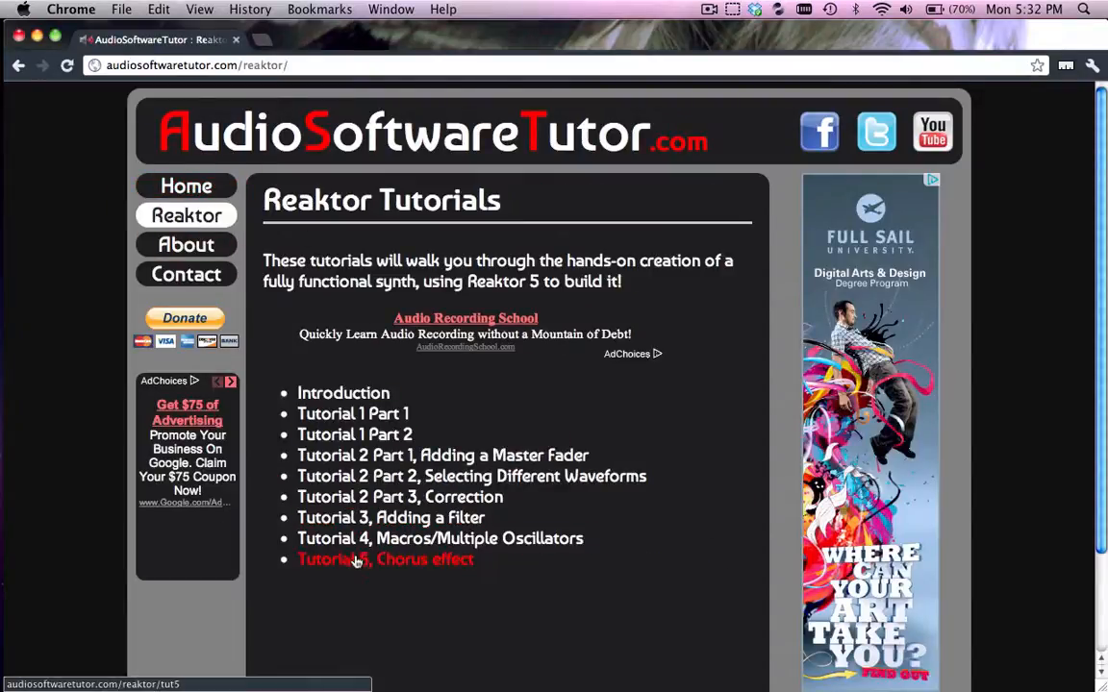
{"action": "scroll", "coordinate": [404, 437], "scroll_direction": "down", "scroll_amount": 3}
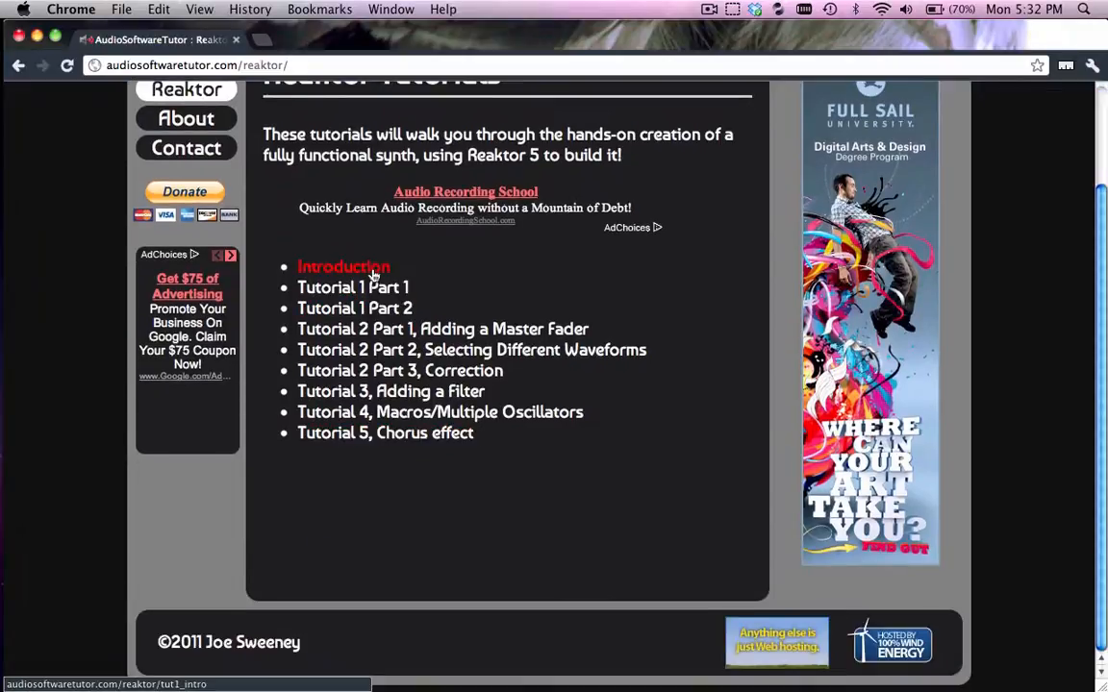
{"action": "scroll", "coordinate": [365, 282], "scroll_direction": "up", "scroll_amount": 3}
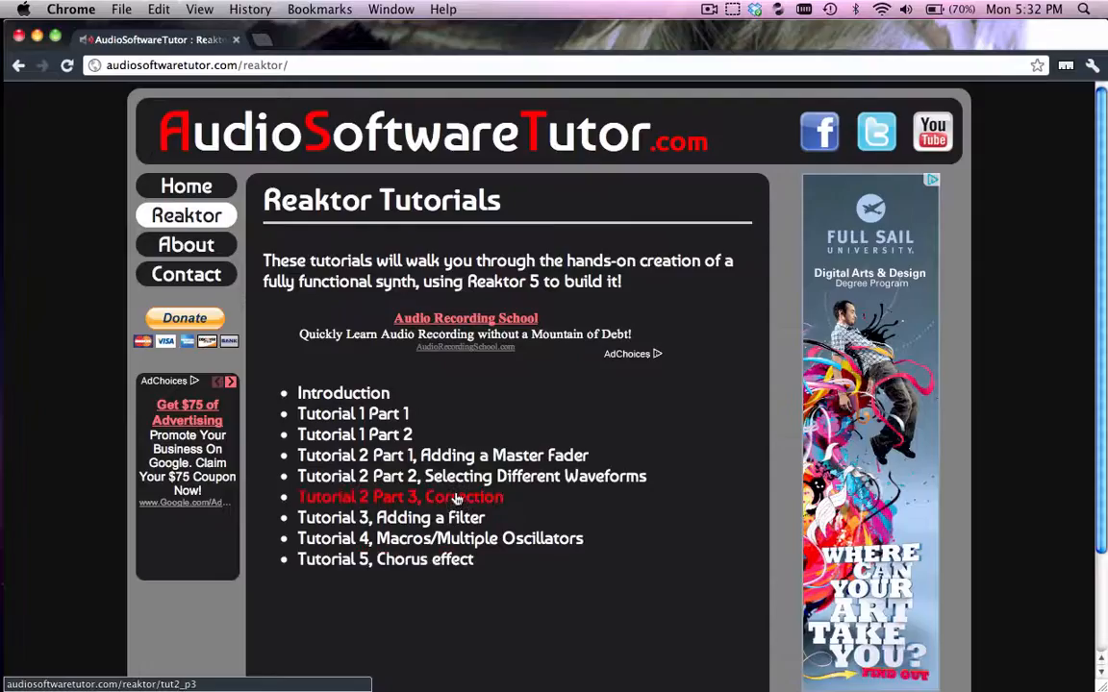
View the Tutorial 1 Part 2 video page and the following one, Tutorial 2 Part 1, Adding a Master Fader
{"action": "left_click", "coordinate": [370, 432]}
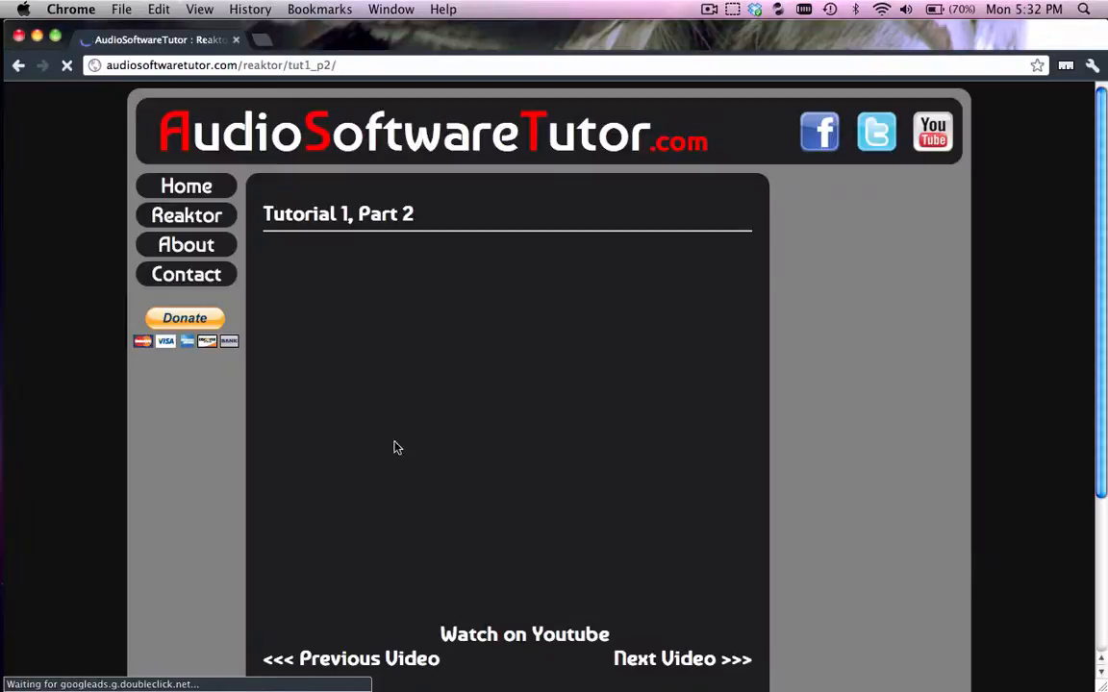
{"action": "scroll", "coordinate": [619, 524], "scroll_direction": "down", "scroll_amount": 4}
{"action": "scroll", "coordinate": [652, 506], "scroll_direction": "up", "scroll_amount": 1}
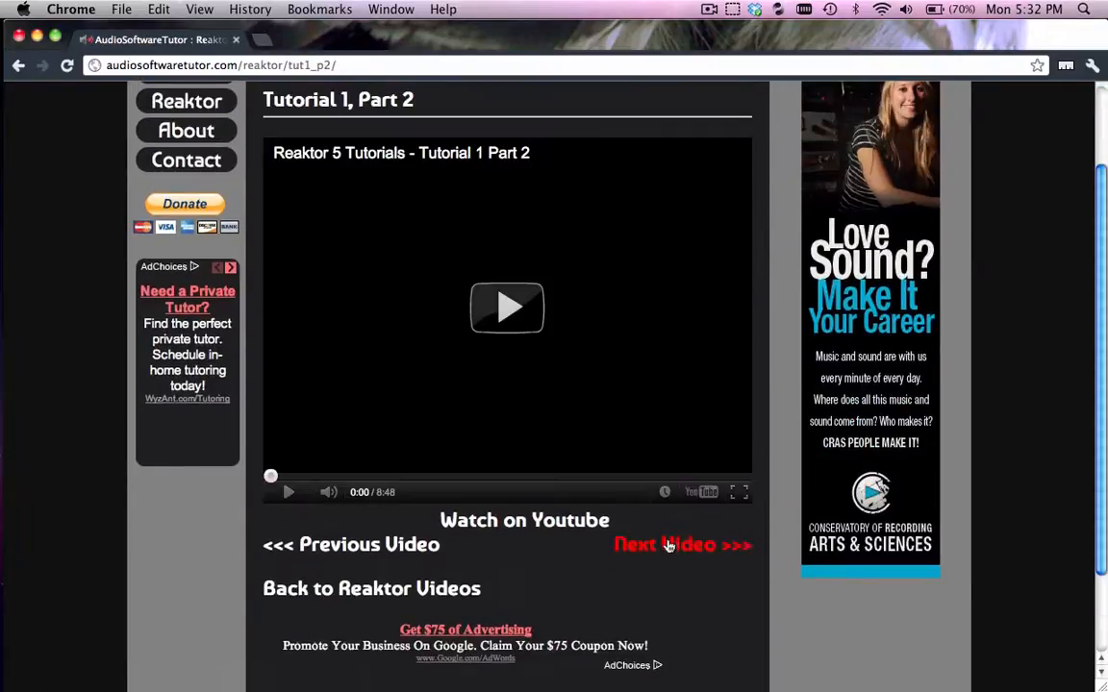
{"action": "left_click", "coordinate": [660, 547]}
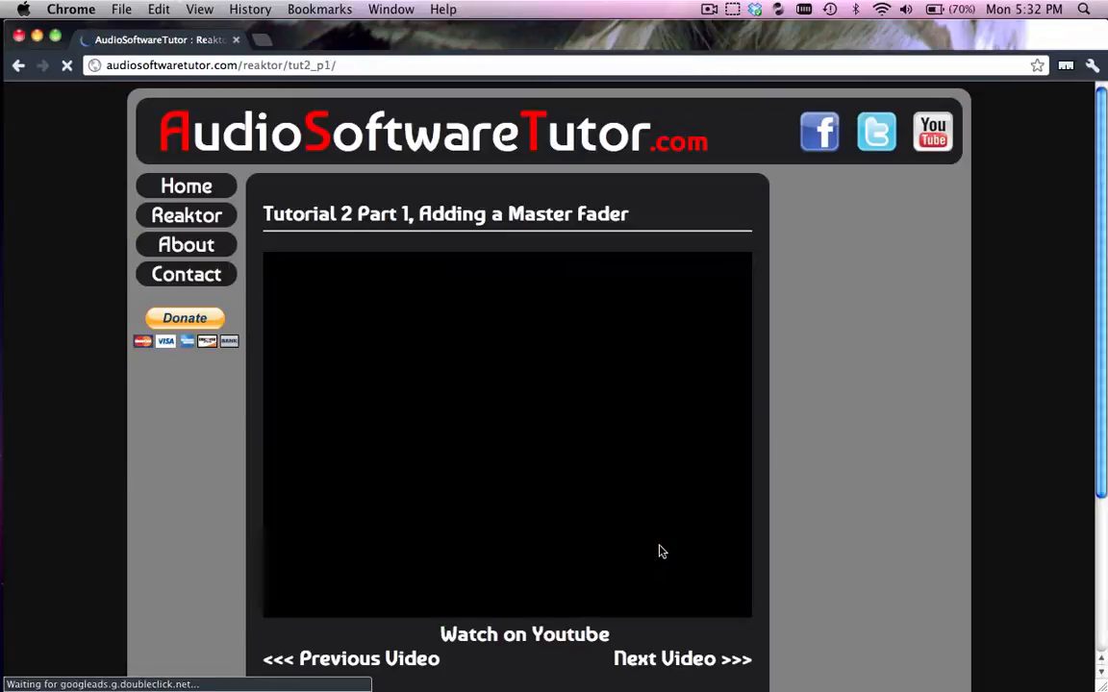
{"action": "scroll", "coordinate": [660, 549], "scroll_direction": "down", "scroll_amount": 3}
{"action": "scroll", "coordinate": [670, 559], "scroll_direction": "up", "scroll_amount": 3}
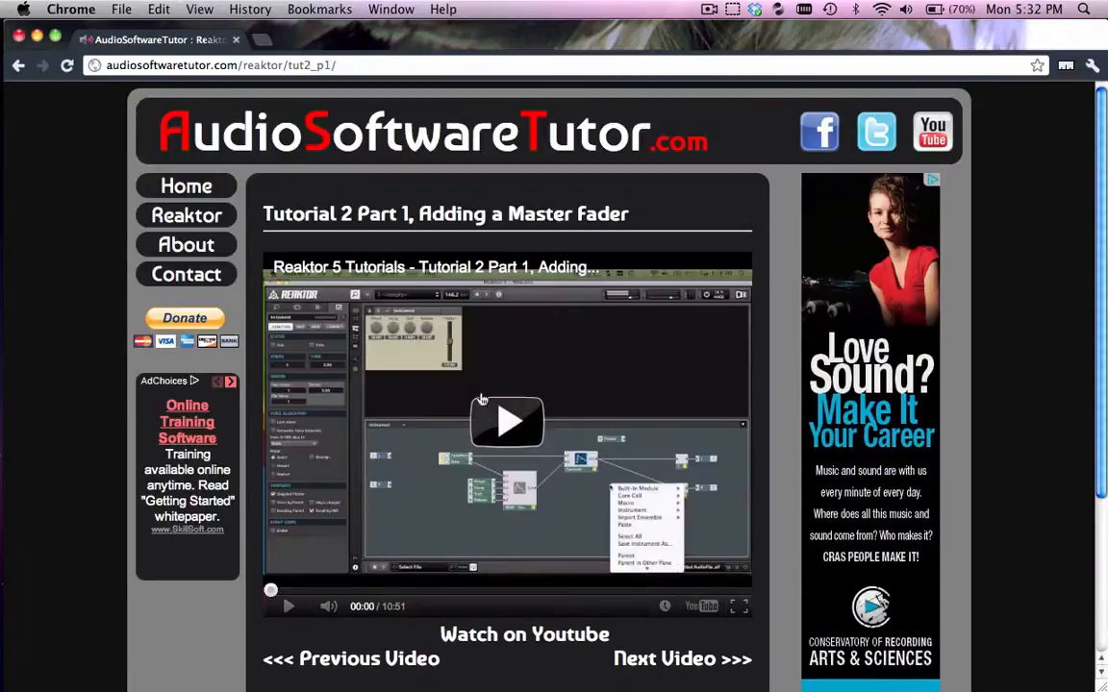
Show the site's Contact page and switch to Reaktor 5
{"action": "left_click", "coordinate": [198, 280]}
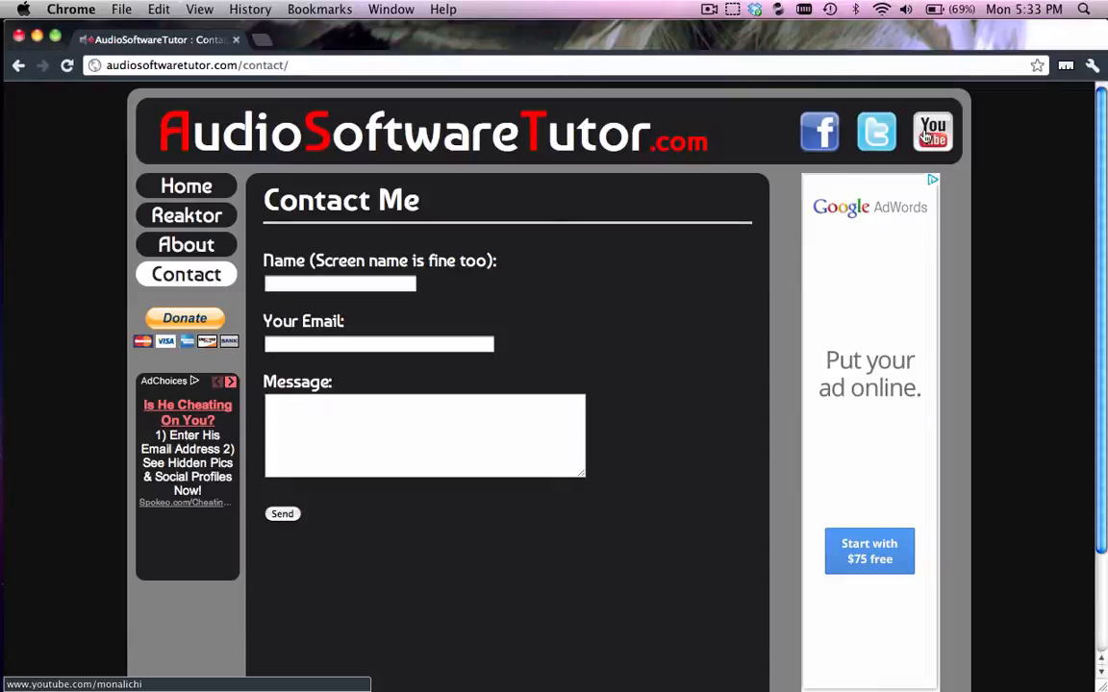
{"action": "mouse_move", "coordinate": [5, 202]}
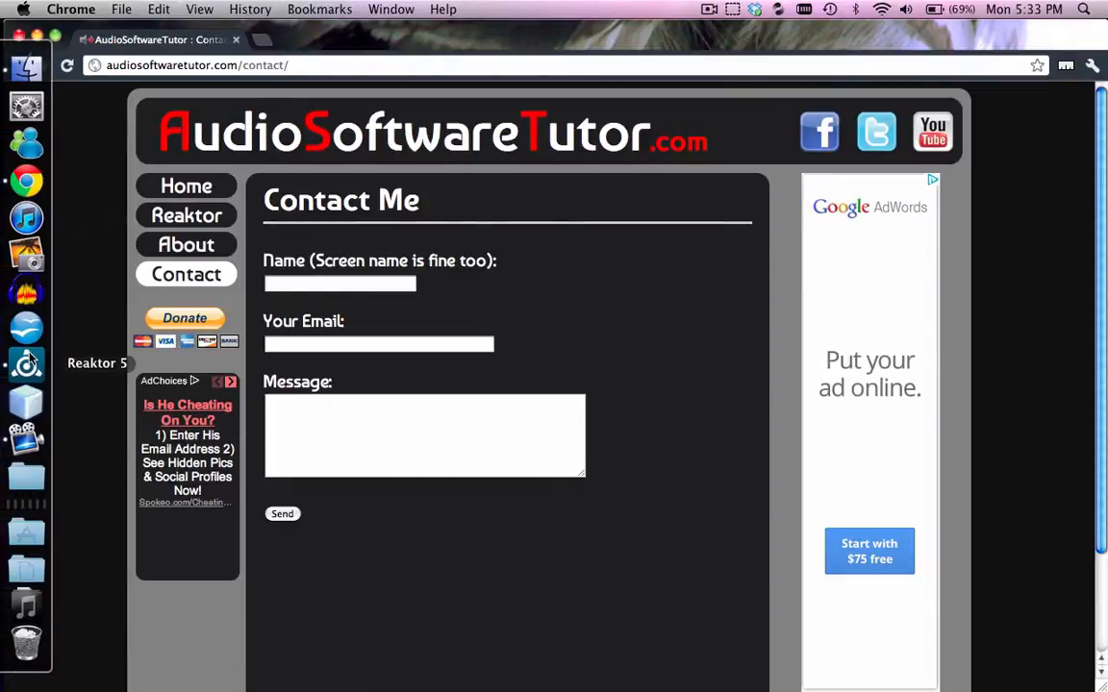
{"action": "left_click", "coordinate": [27, 361]}
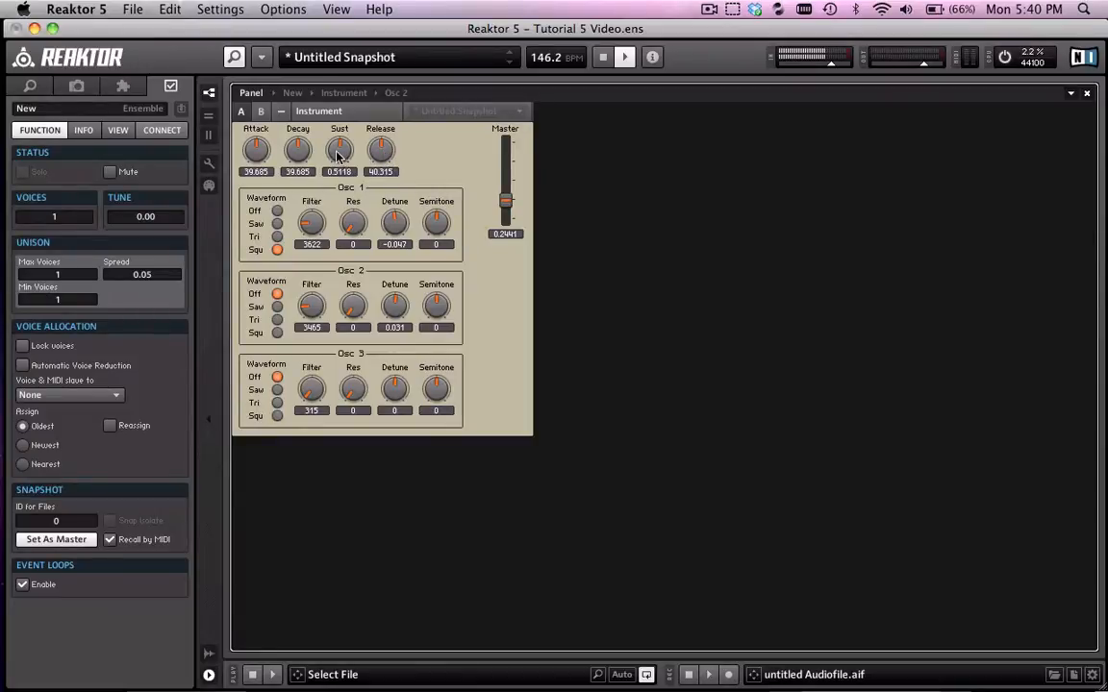
Lower the Sust knob to about 0.055 and play several test notes on the synth
{"action": "left_click_drag", "start_coordinate": [341, 150], "coordinate": [356, 201]}
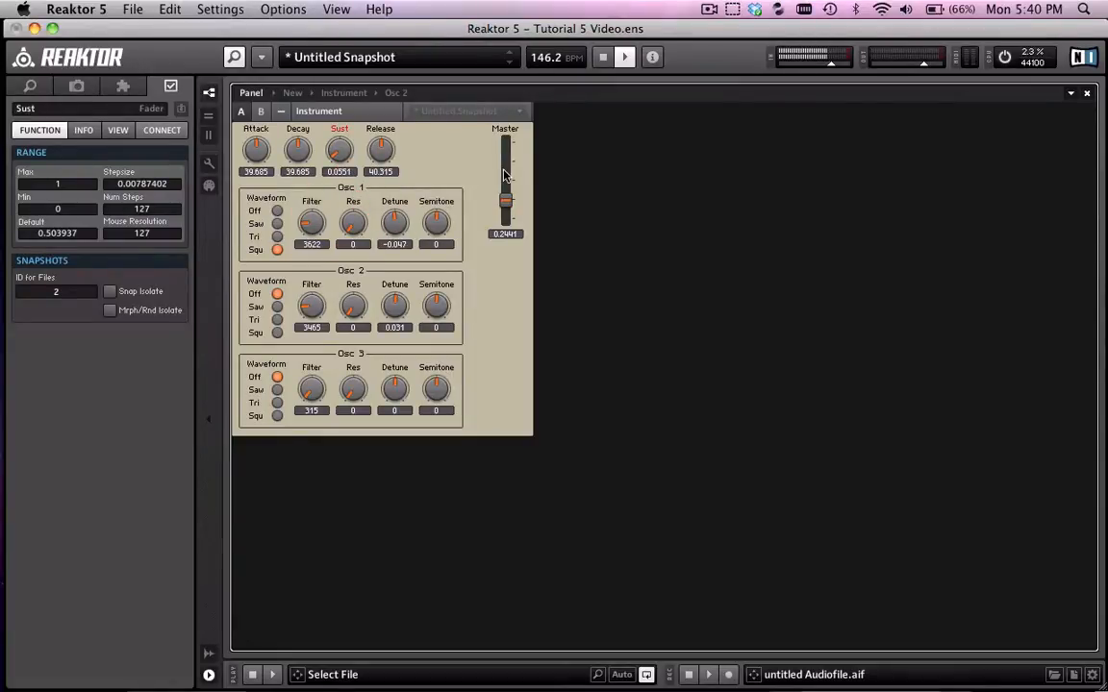
{"action": "key", "text": "z"}
{"action": "key", "text": "z"}
{"action": "key", "text": "z"}
{"action": "key", "text": "z"}
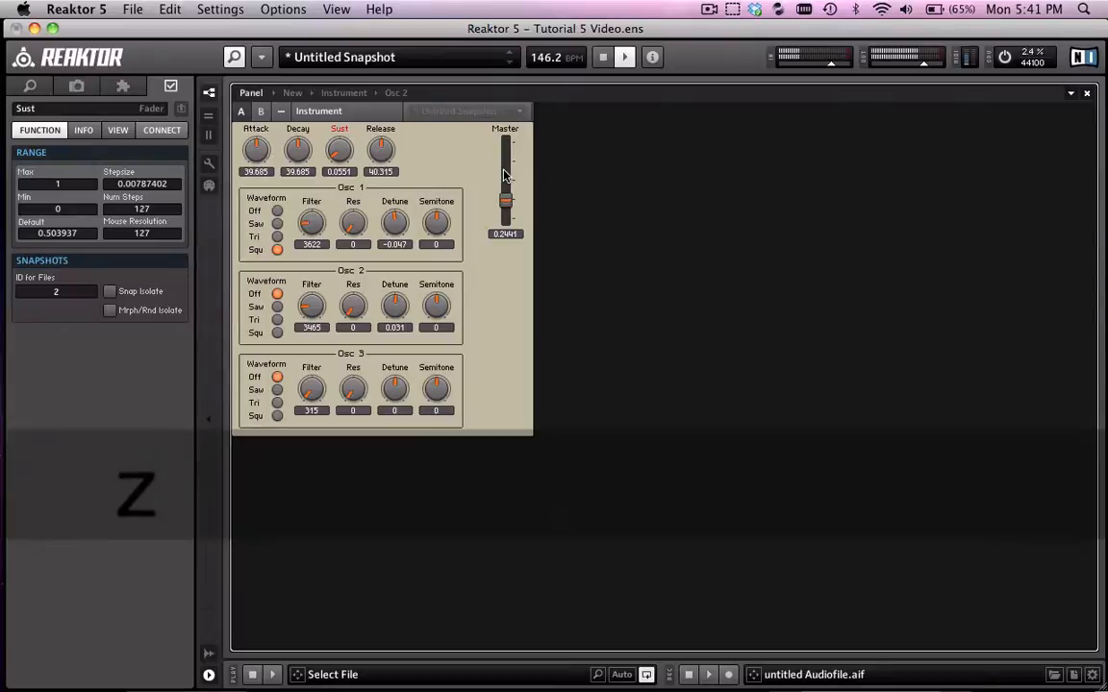
{"action": "key", "text": "c"}
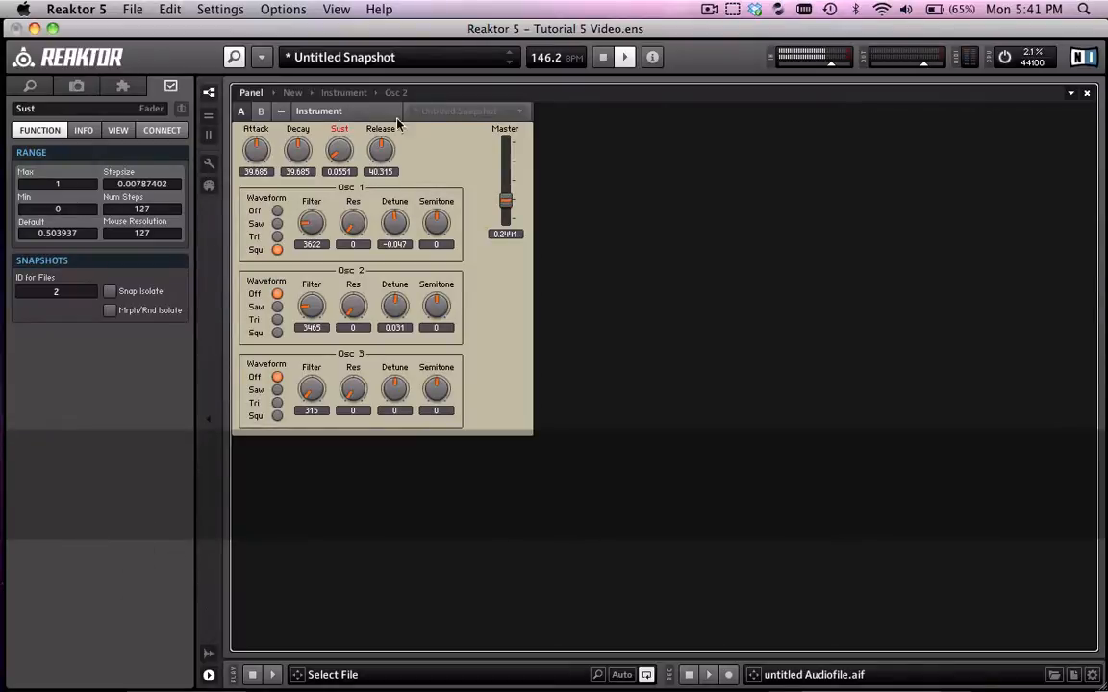
Raise the Sust knob to 0.5039 and play a test note
{"action": "left_click_drag", "start_coordinate": [338, 147], "coordinate": [349, 102]}
{"action": "key", "text": "z"}
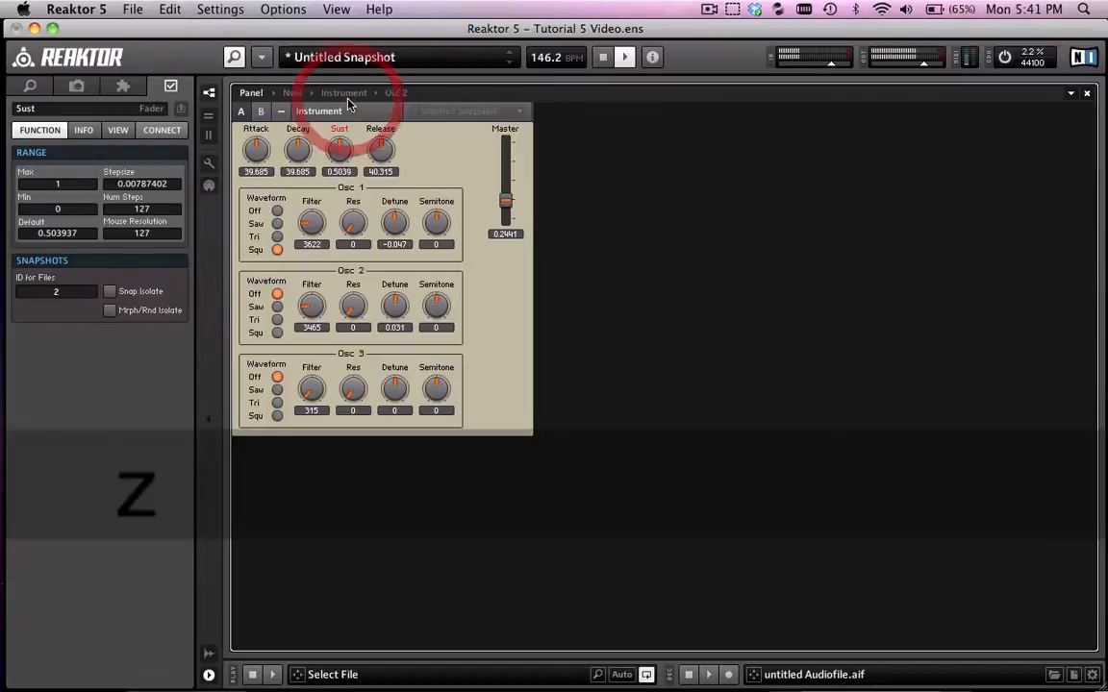
{"action": "left_click", "coordinate": [398, 134]}
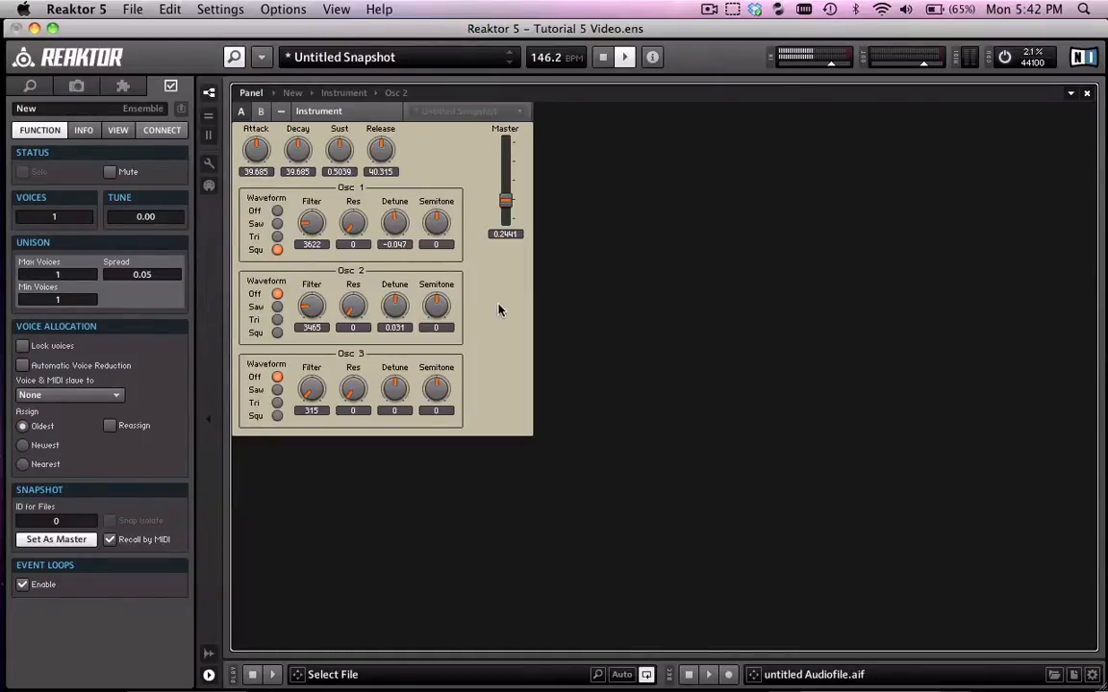
Open the instrument's structure and insert a new empty macro below the add module
{"action": "double_click", "coordinate": [489, 291]}
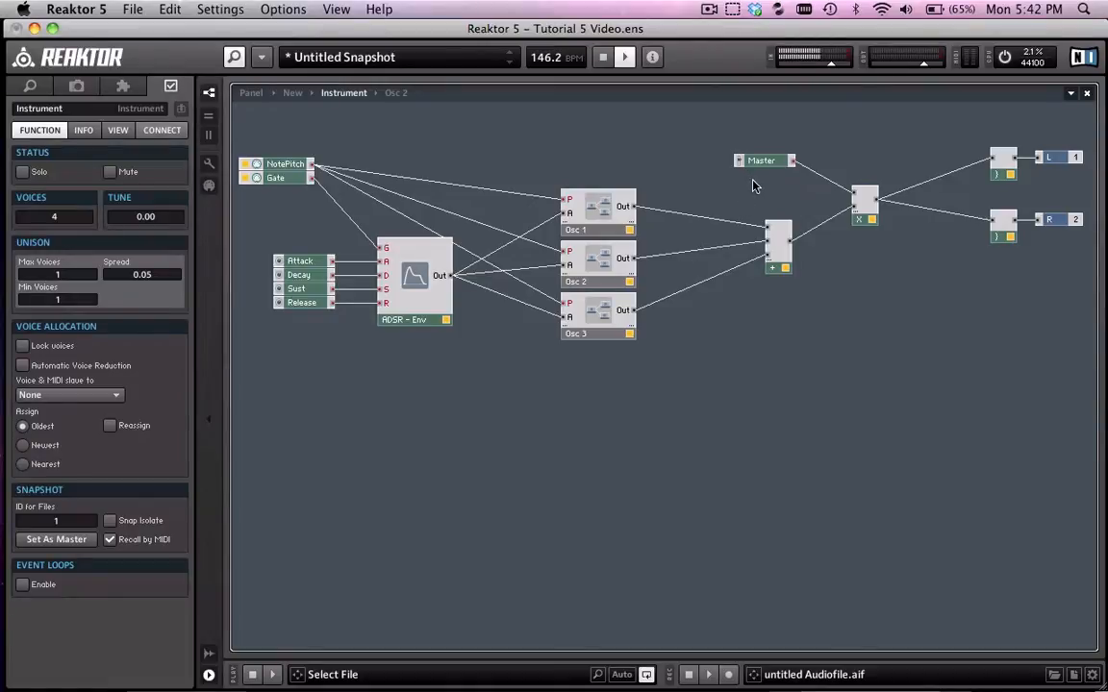
{"action": "left_click", "coordinate": [752, 314]}
{"action": "right_click", "coordinate": [756, 322]}
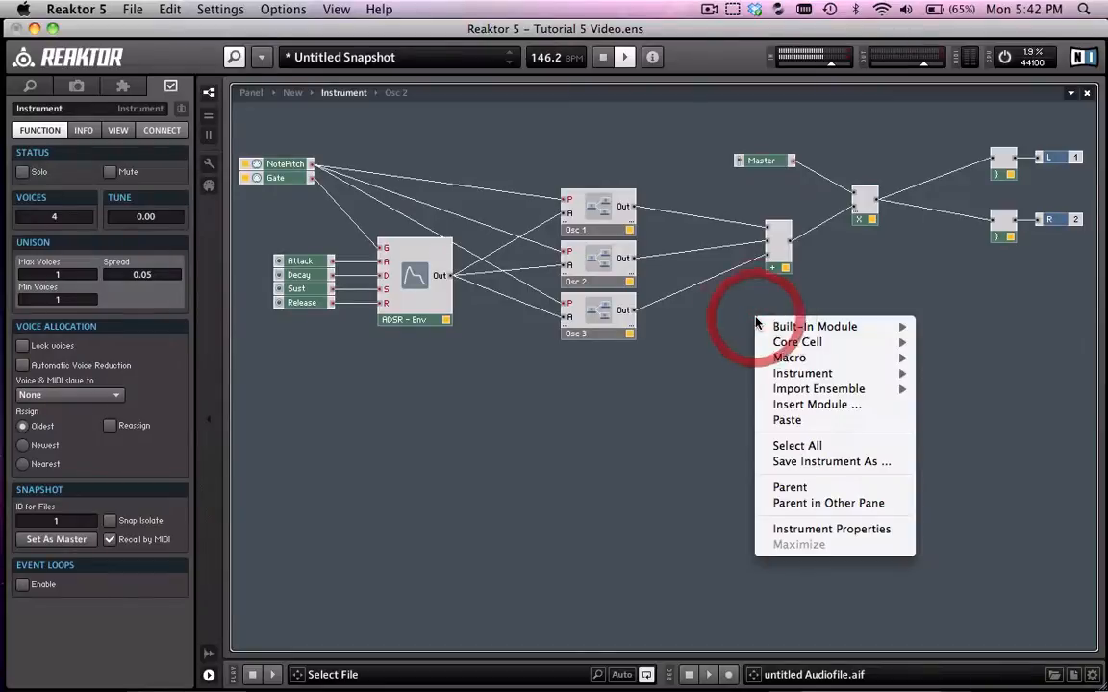
{"action": "mouse_move", "coordinate": [827, 358]}
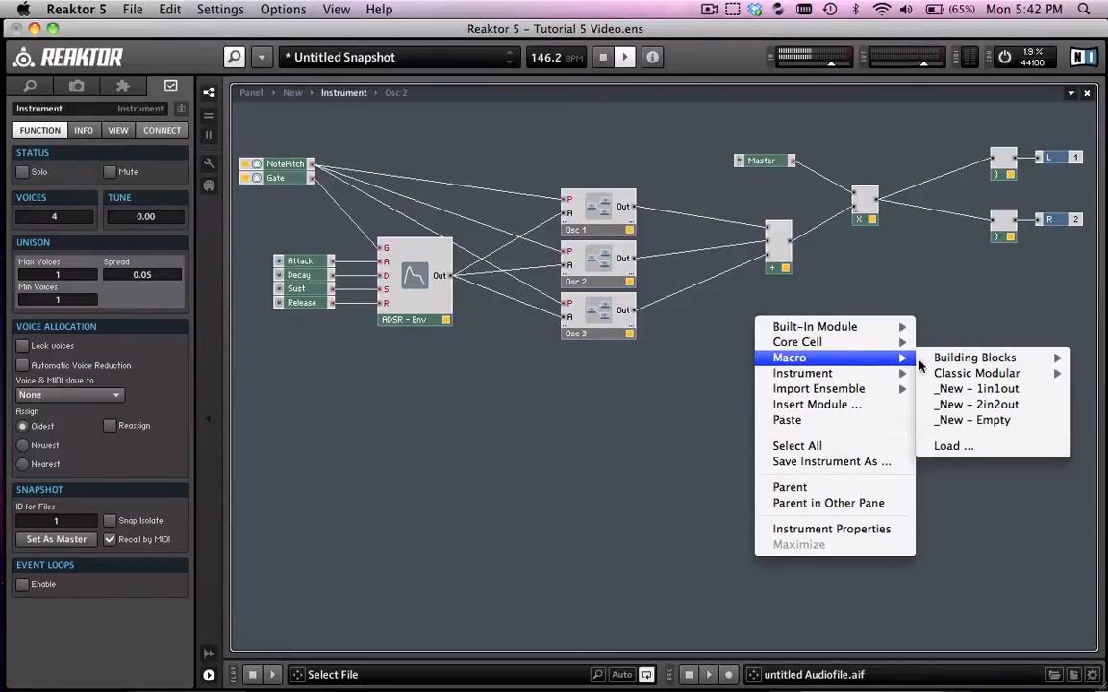
{"action": "left_click", "coordinate": [987, 420]}
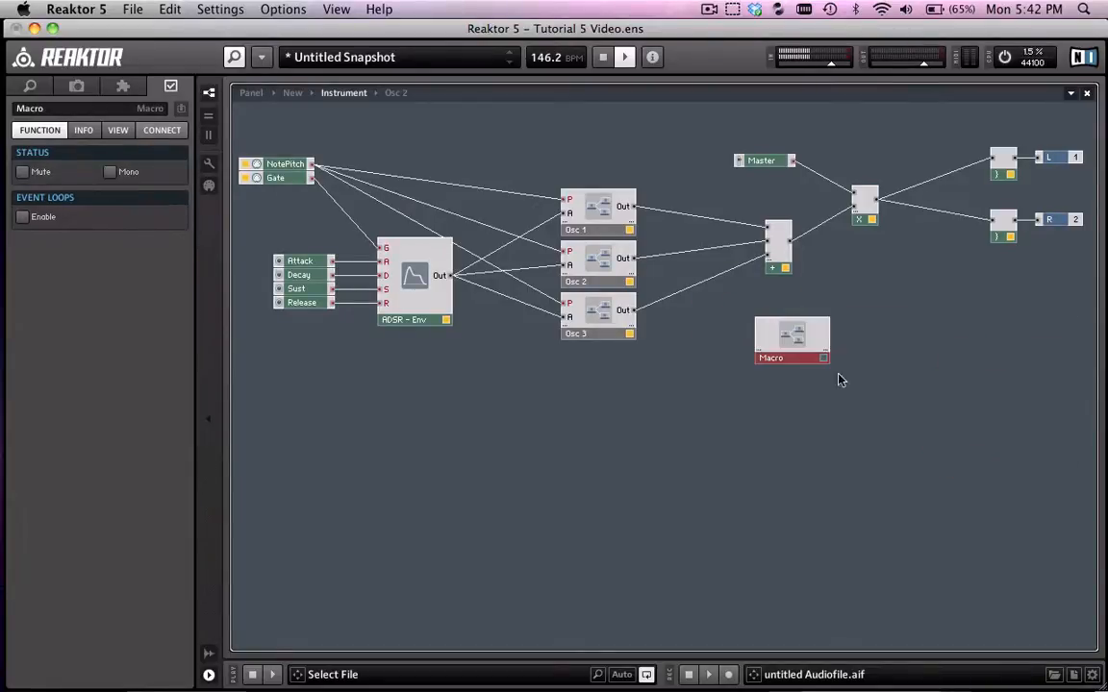
Rename the new macro as Low-Pass LFO
{"action": "left_click", "coordinate": [779, 362]}
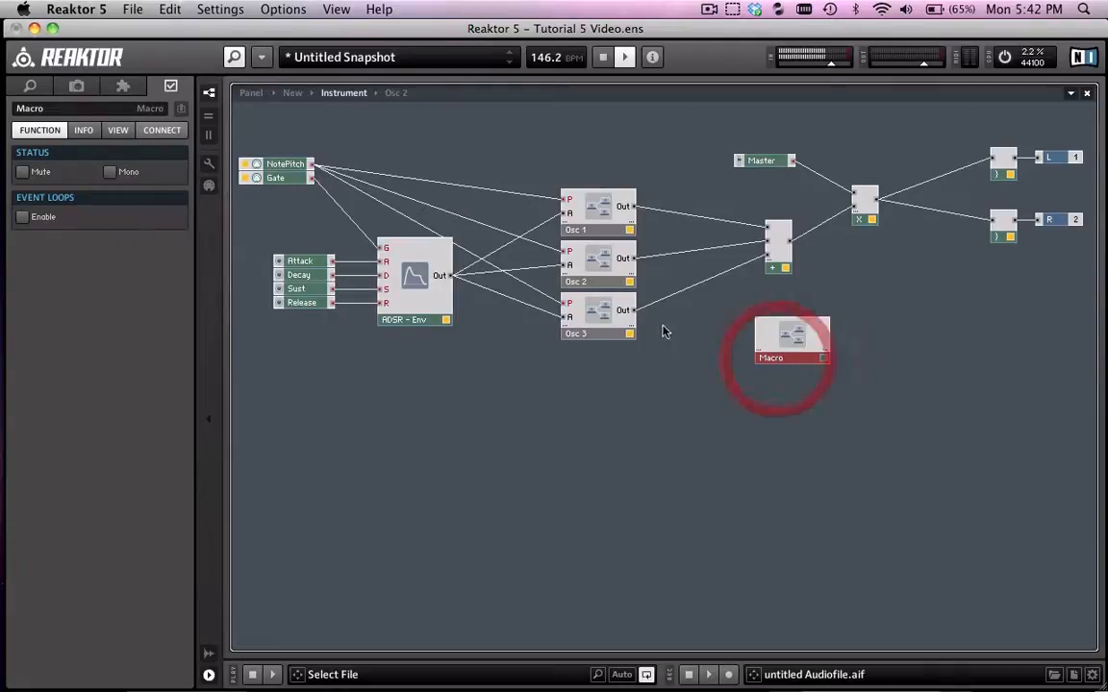
{"action": "double_click", "coordinate": [101, 108]}
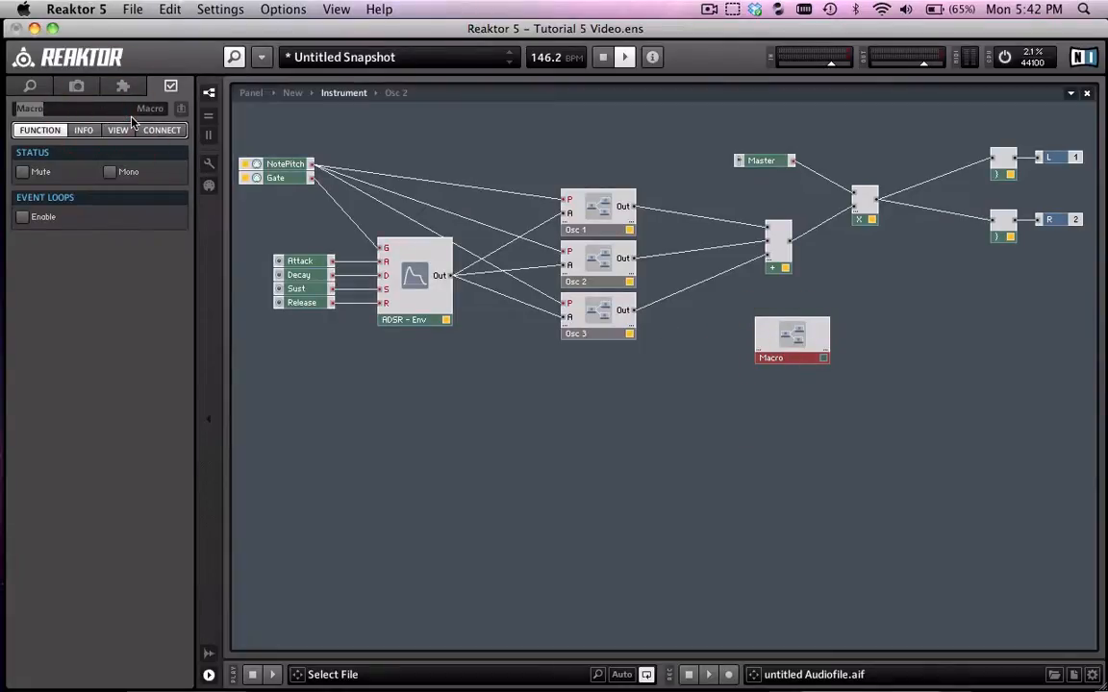
{"action": "key", "text": "shift"}
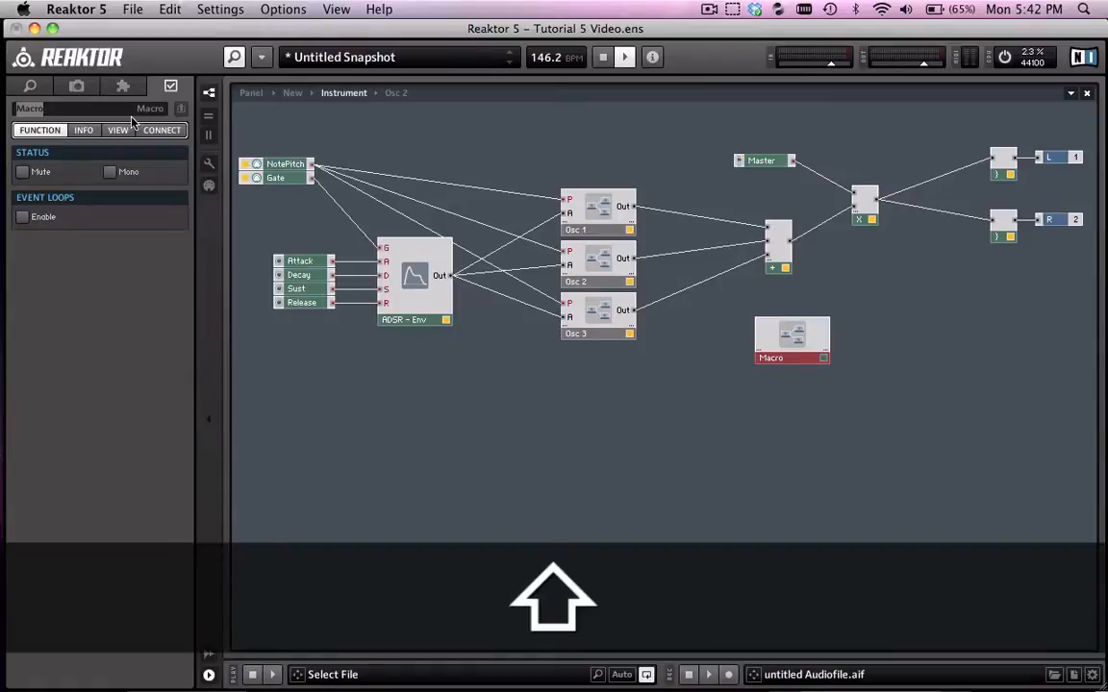
{"action": "type", "text": "LFO"}
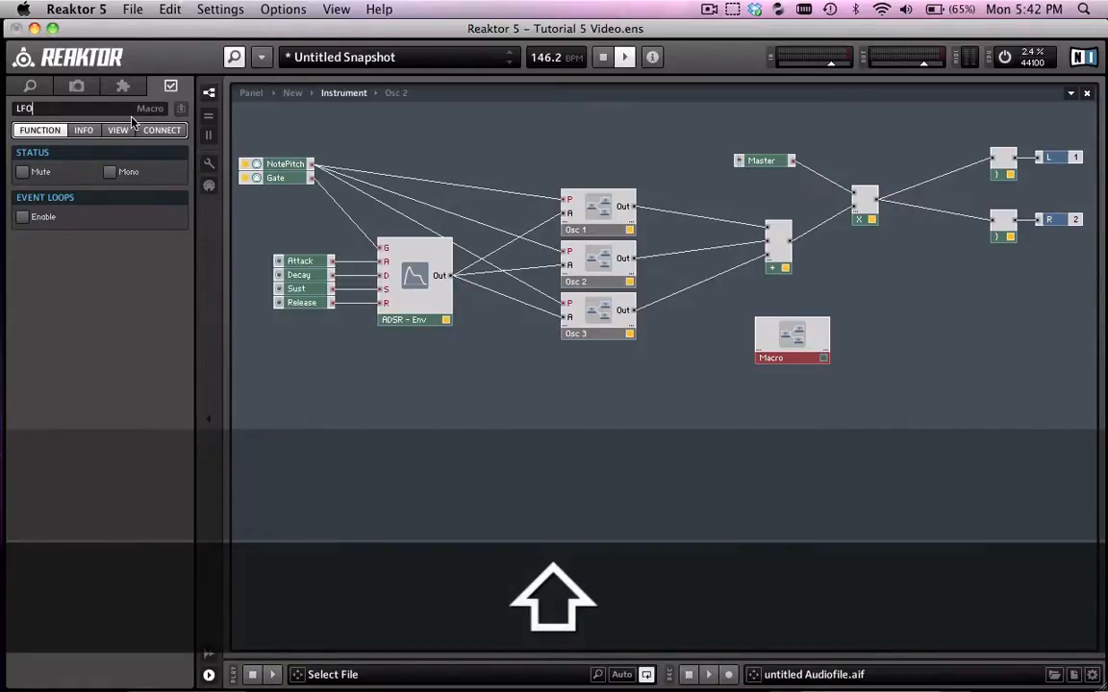
{"action": "key", "text": "Left"}
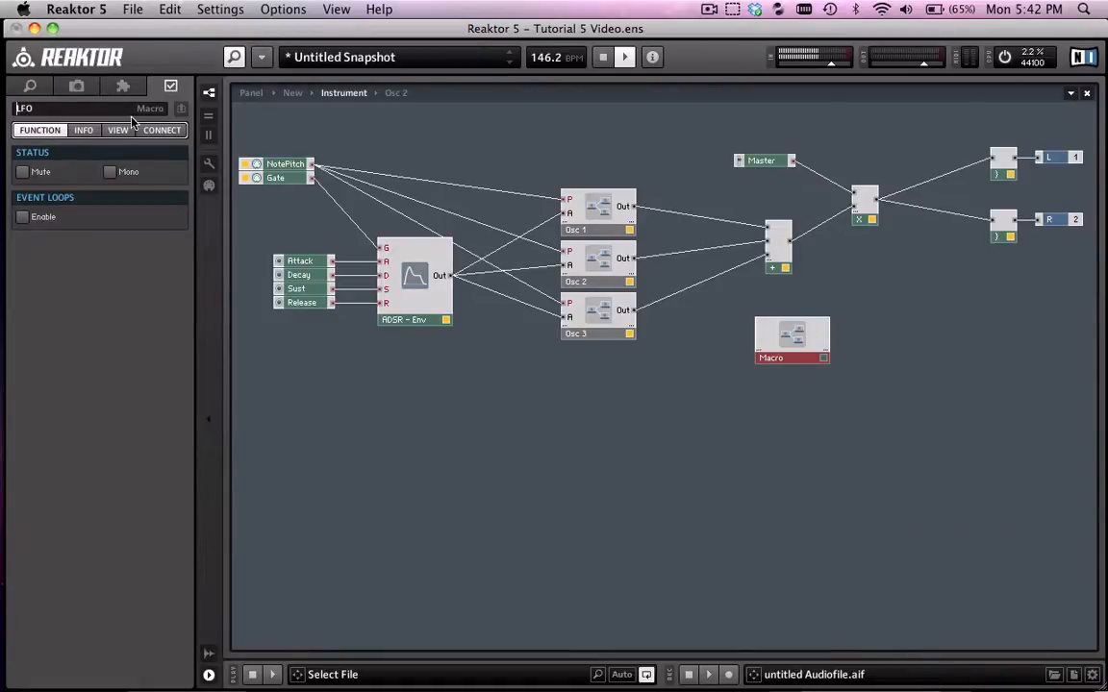
{"action": "type", "text": "Low "}
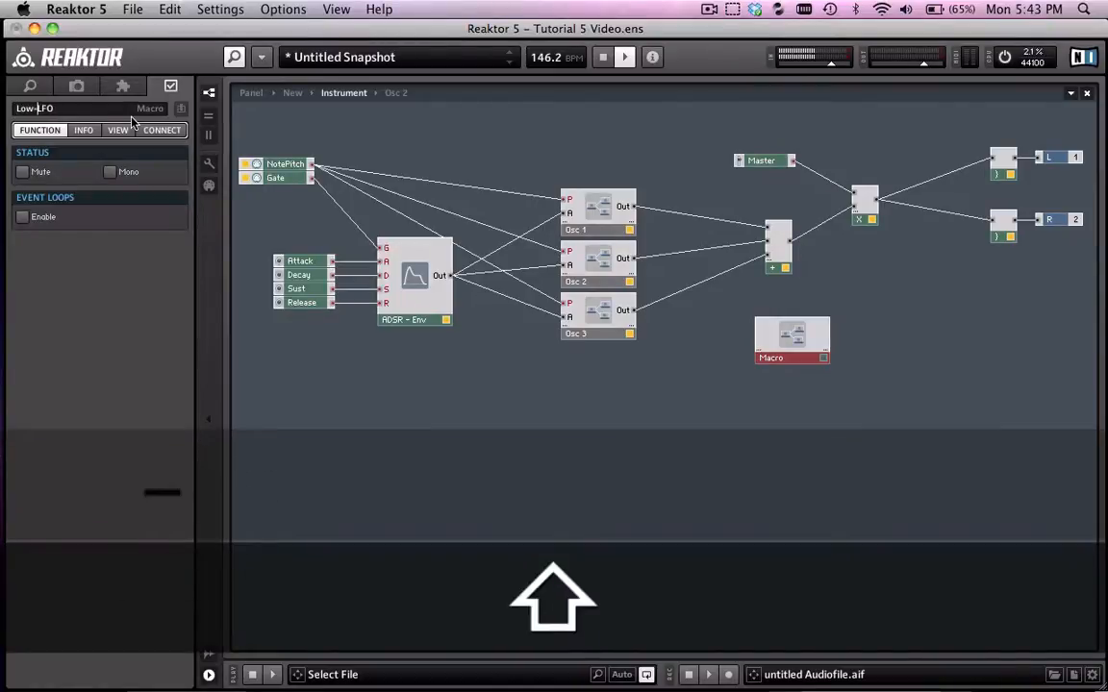
{"action": "type", "text": "-Pass"}
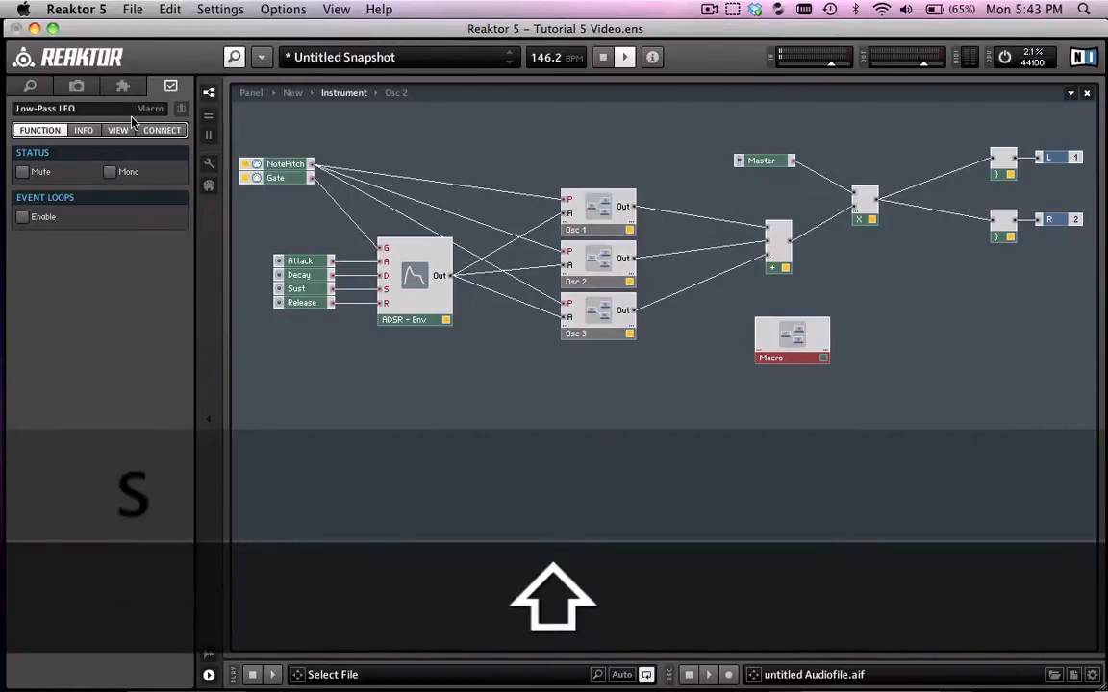
{"action": "key", "text": "Return"}
{"action": "left_click", "coordinate": [699, 367]}
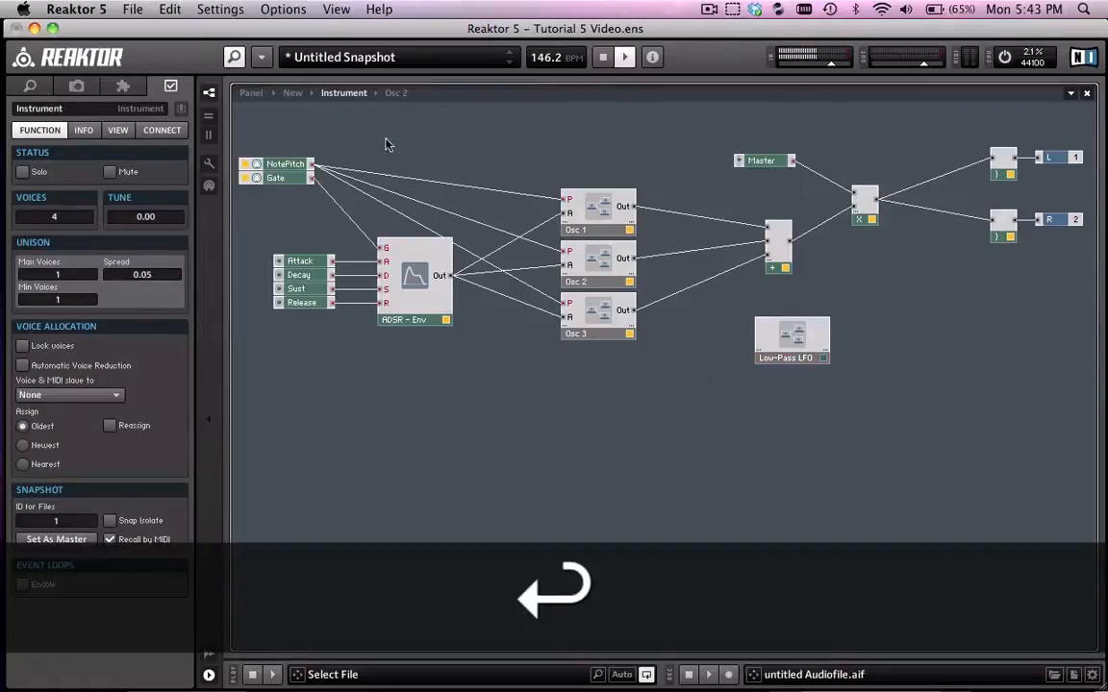
Unlock the instrument panel, move the Low-Pass LFO macro below the Master fader, and realign the Attack knob with its row
{"action": "left_click", "coordinate": [207, 92]}
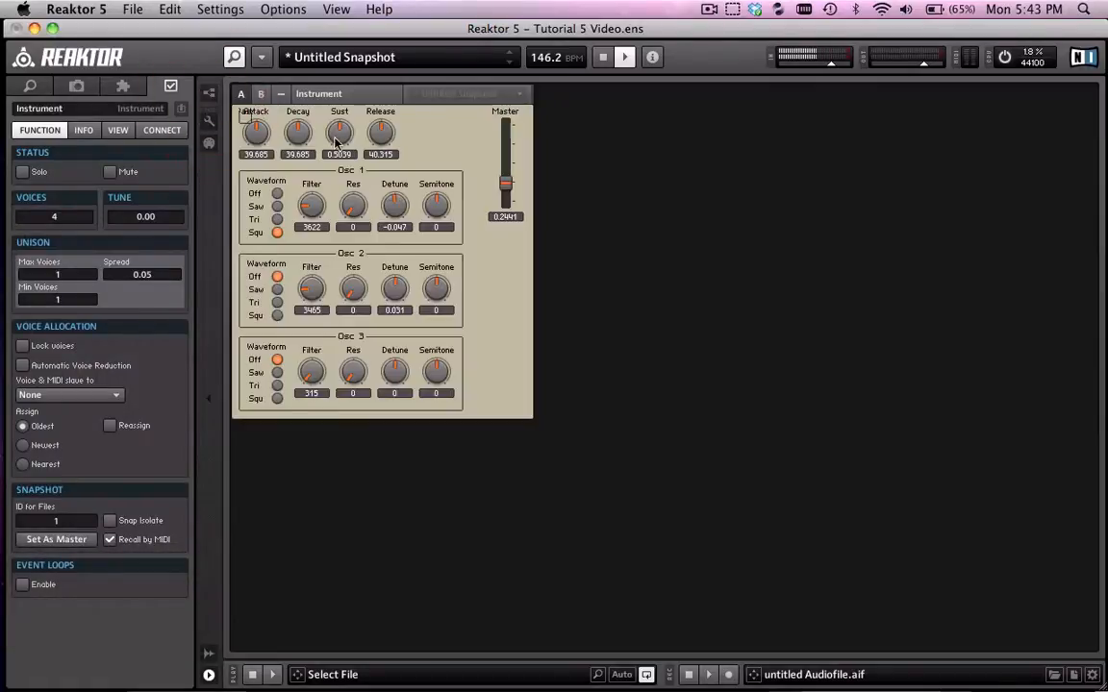
{"action": "left_click", "coordinate": [208, 120]}
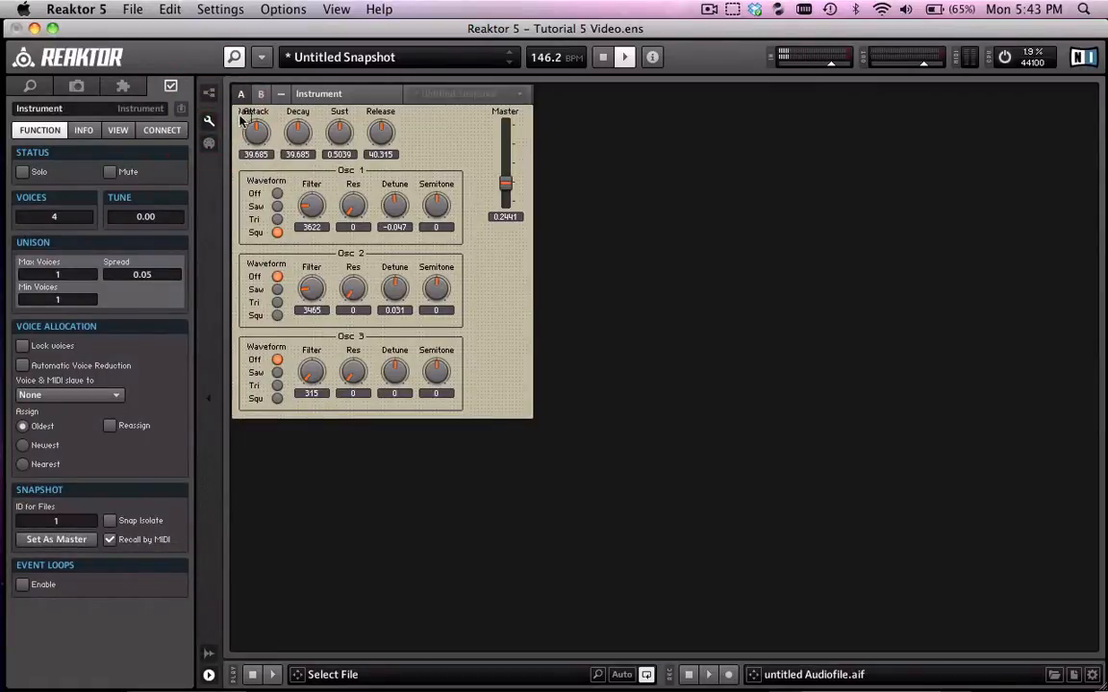
{"action": "left_click", "coordinate": [241, 117]}
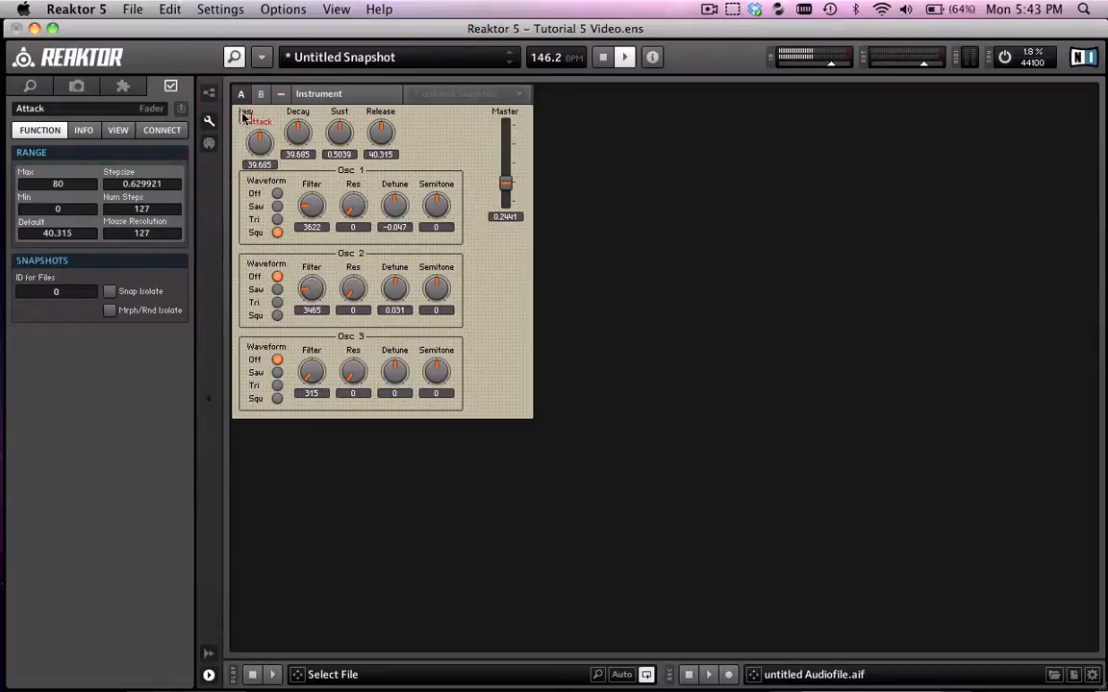
{"action": "left_click", "coordinate": [241, 117]}
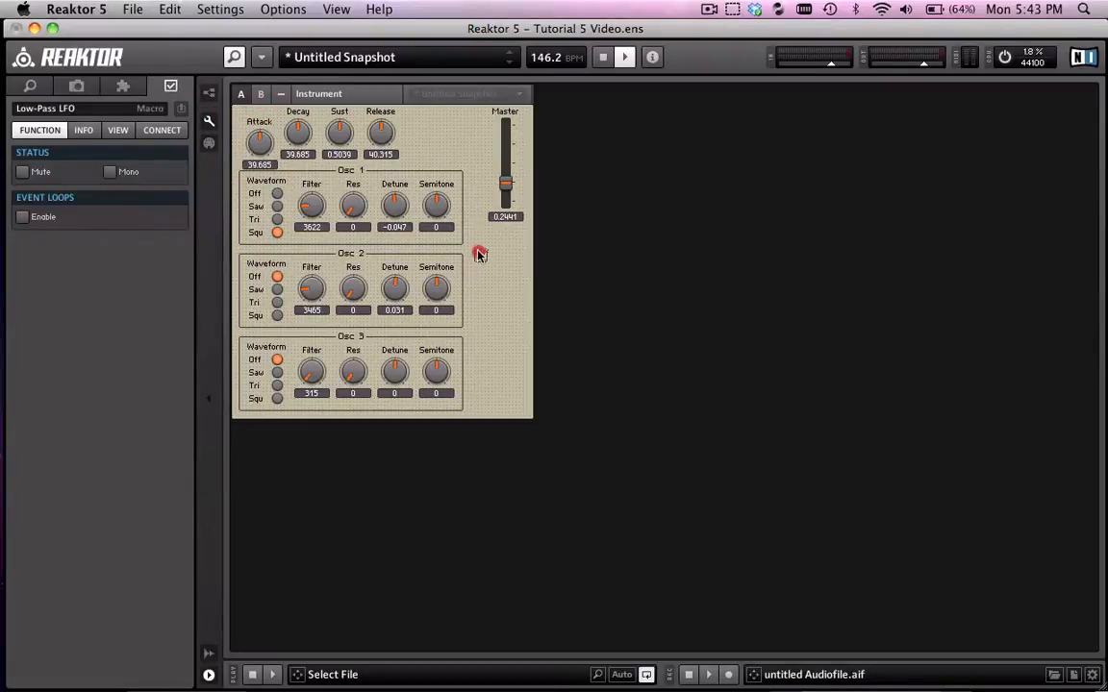
{"action": "left_click_drag", "start_coordinate": [478, 251], "coordinate": [482, 245]}
{"action": "left_click_drag", "start_coordinate": [258, 123], "coordinate": [258, 115]}
{"action": "left_click", "coordinate": [479, 237]}
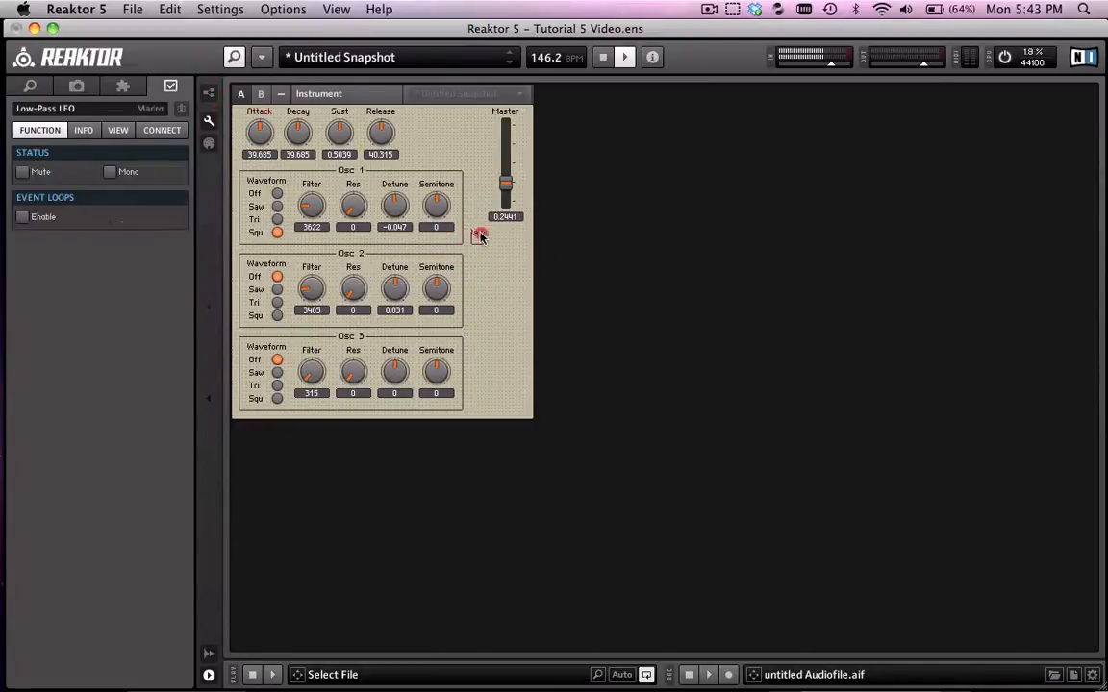
Show the instrument's structure and shift the Low-Pass LFO macro slightly up and to the right below the add module
{"action": "left_click", "coordinate": [209, 96]}
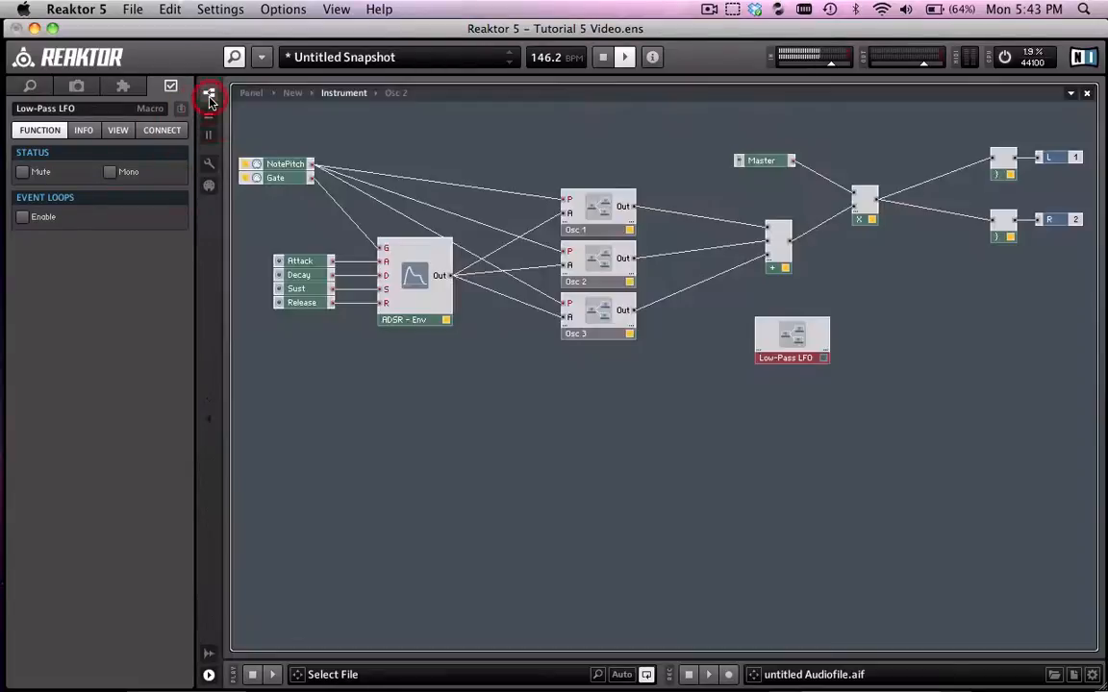
{"action": "left_click_drag", "start_coordinate": [786, 349], "coordinate": [825, 336]}
{"action": "left_click", "coordinate": [779, 358]}
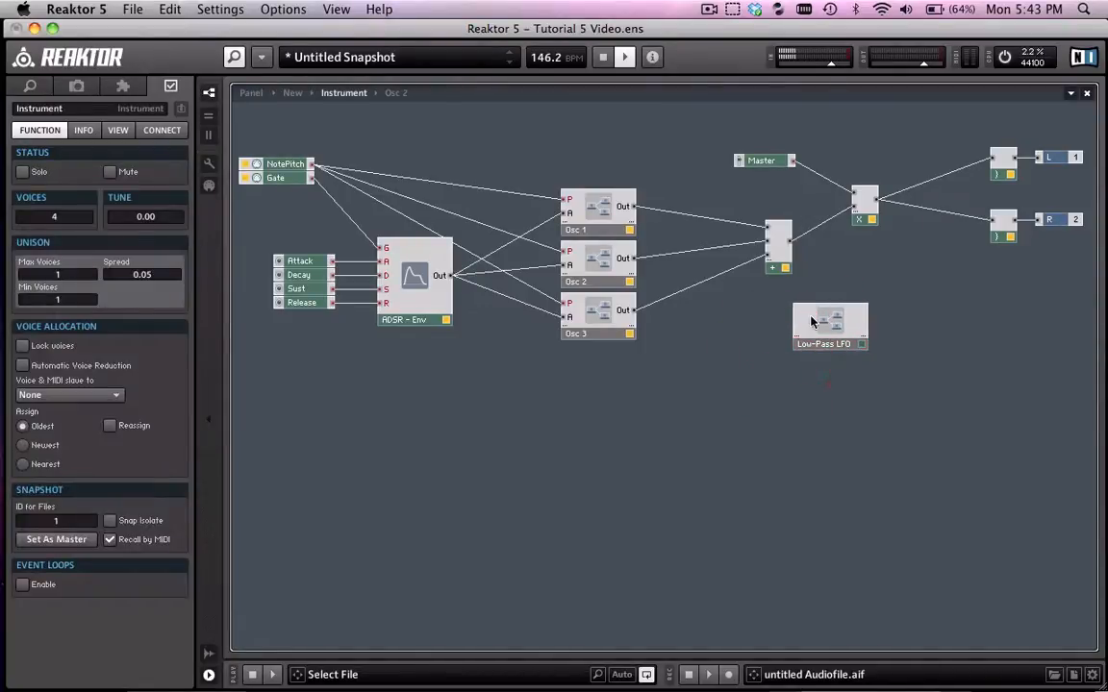
Open the internal structure of the Low-Pass LFO macro
{"action": "left_click", "coordinate": [829, 320]}
{"action": "left_click", "coordinate": [787, 370]}
{"action": "left_click", "coordinate": [829, 321]}
{"action": "double_click", "coordinate": [833, 319]}
{"action": "left_click", "coordinate": [573, 227]}
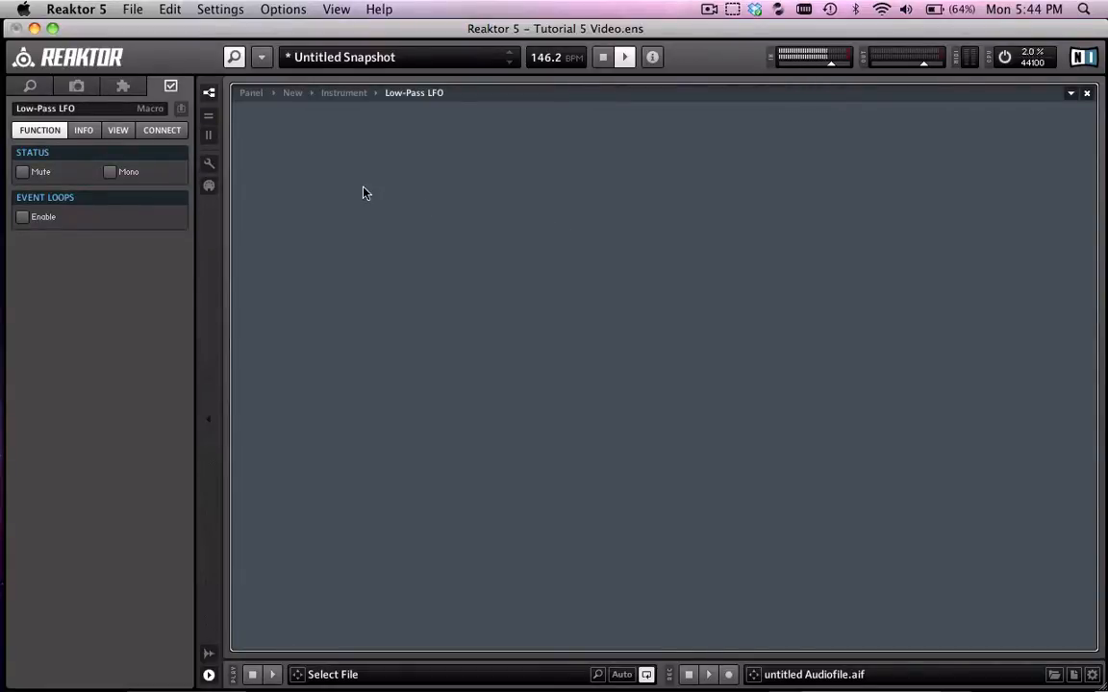
Insert a built-in panel Knob module near the upper-left corner of the Low-Pass LFO structure
{"action": "right_click", "coordinate": [295, 166]}
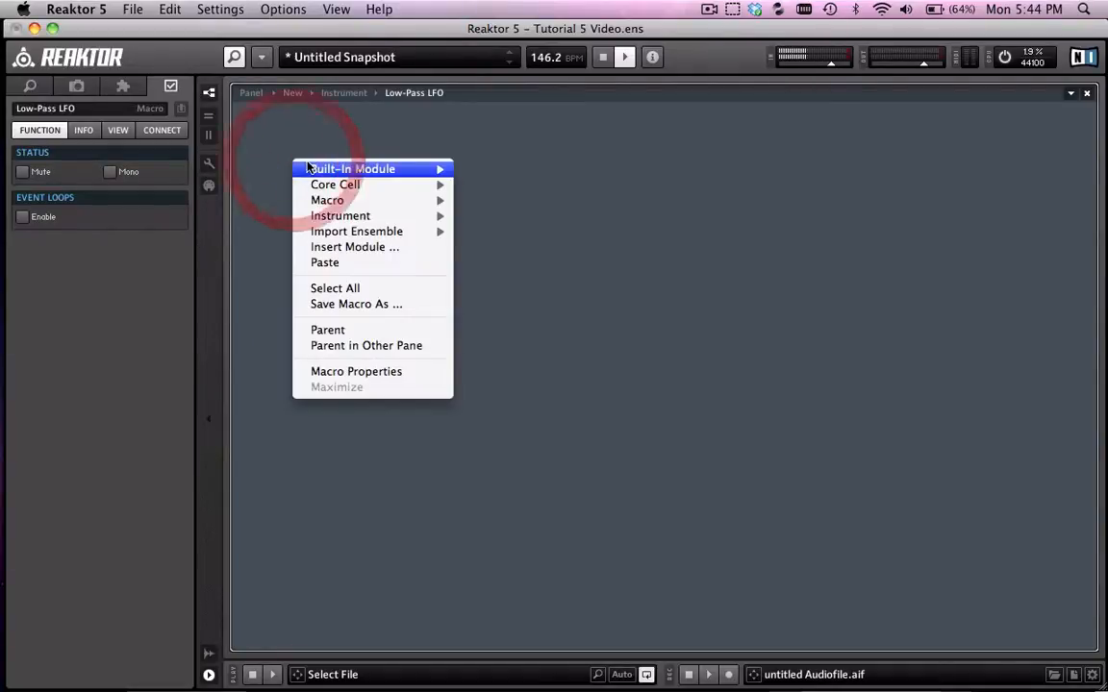
{"action": "mouse_move", "coordinate": [423, 169]}
{"action": "mouse_move", "coordinate": [471, 170]}
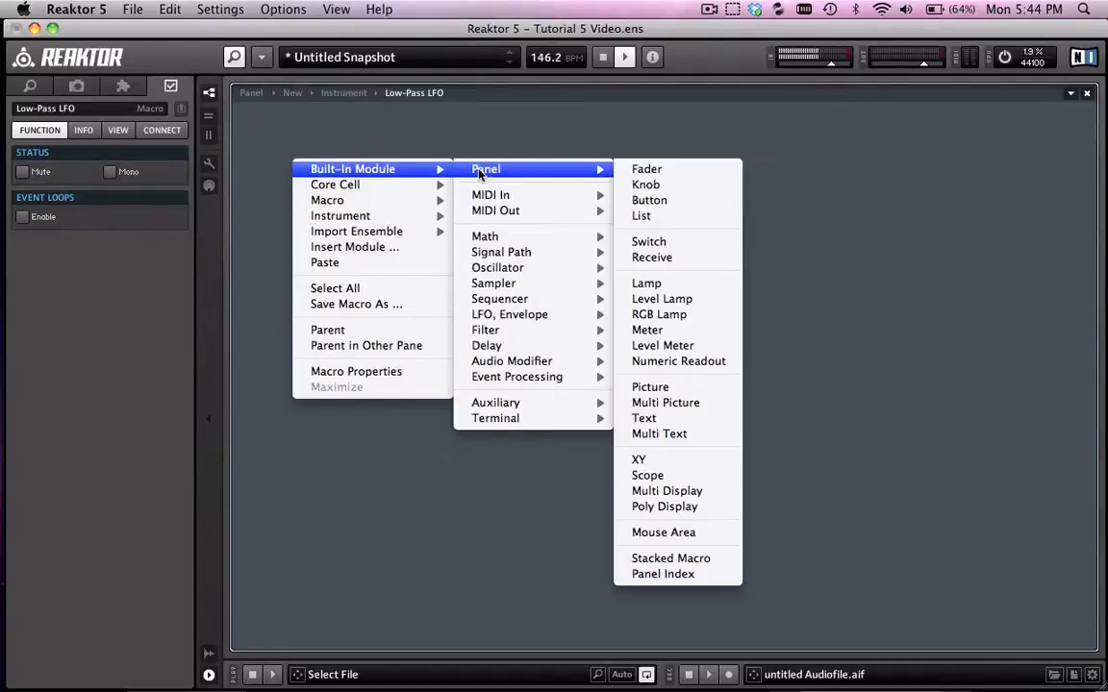
{"action": "left_click", "coordinate": [679, 185]}
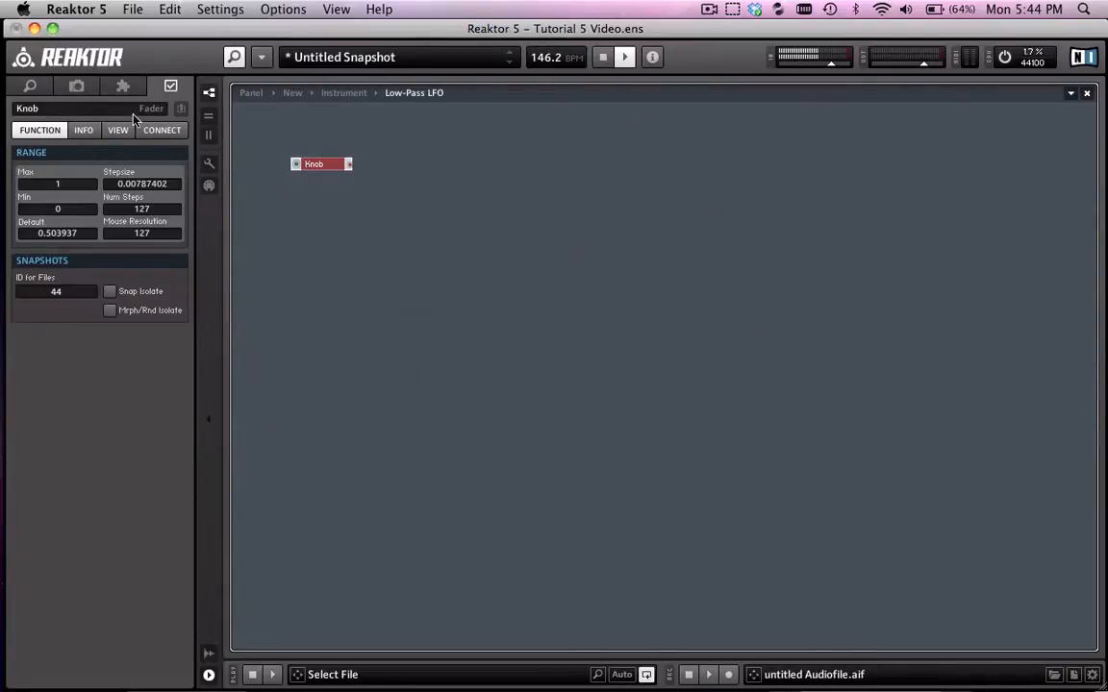
Rename the new knob as LFO Filter Freq
{"action": "left_click", "coordinate": [84, 110]}
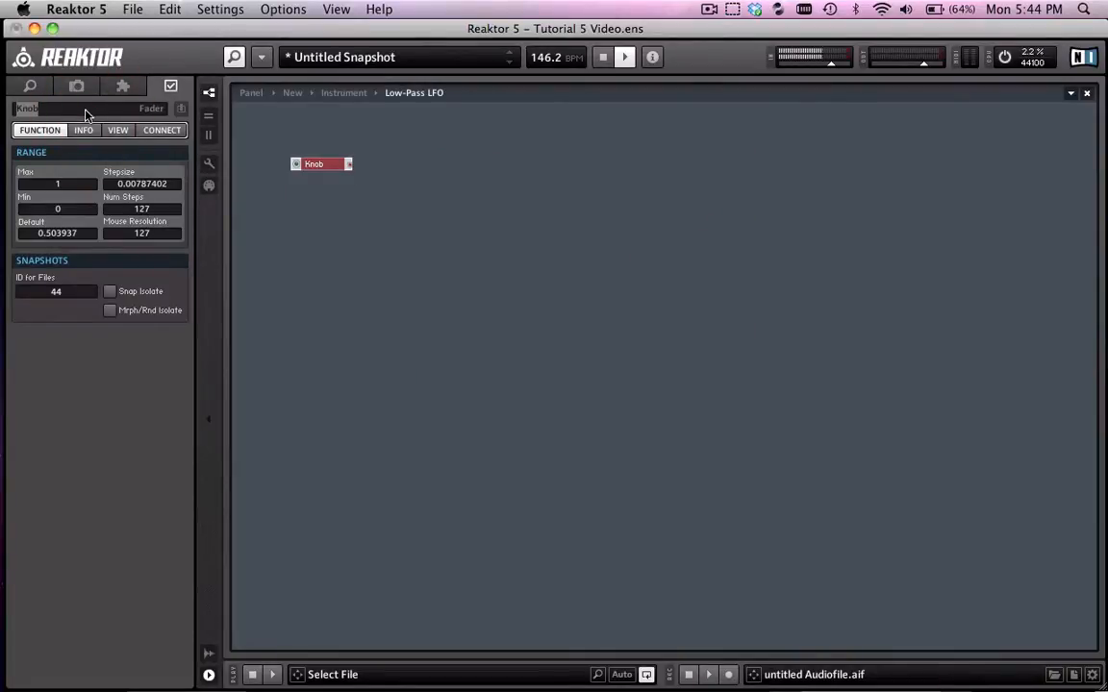
{"action": "type", "text": "L"}
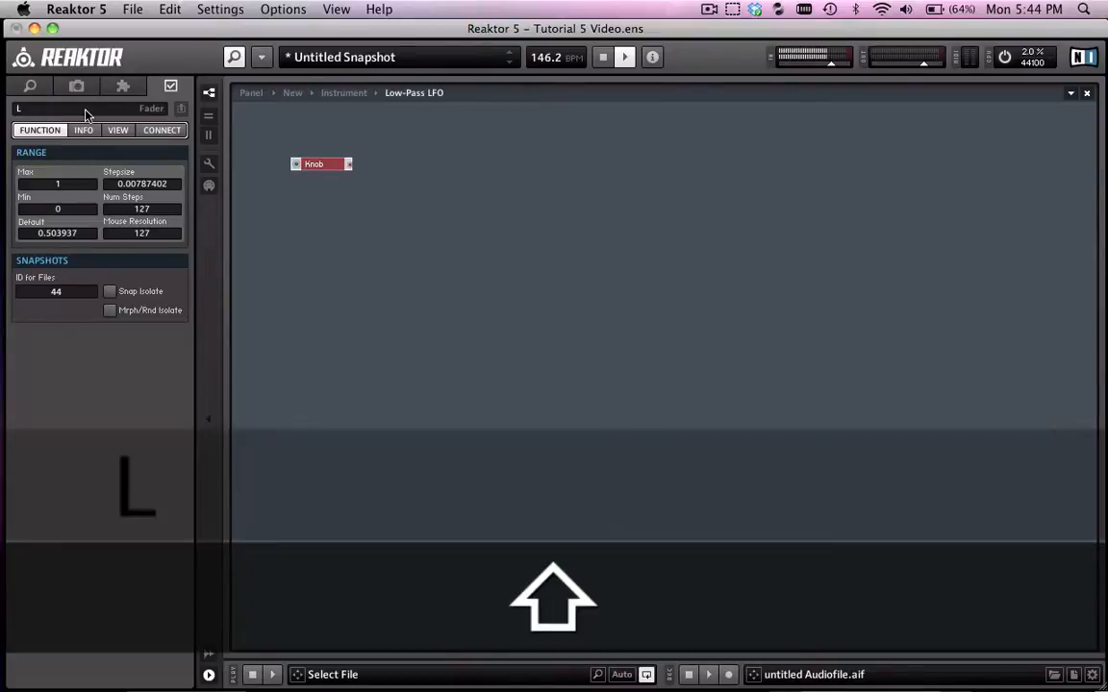
{"action": "type", "text": "FO Fi"}
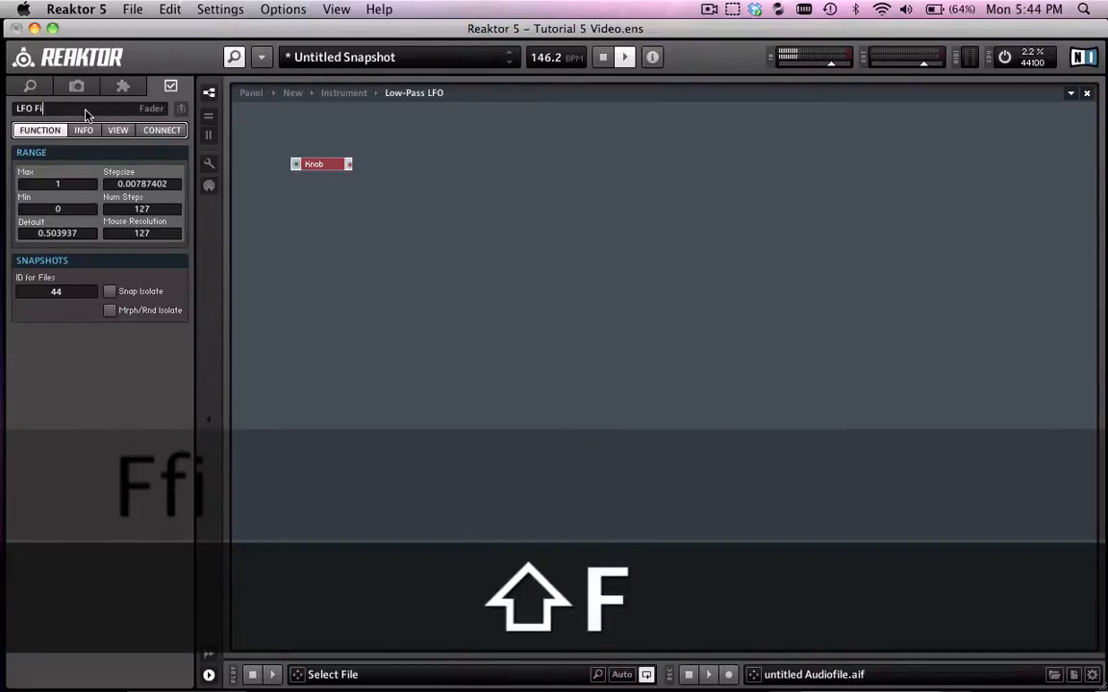
{"action": "type", "text": "lterR"}
{"action": "key", "text": "BackSpace"}
{"action": "type", "text": "Freq"}
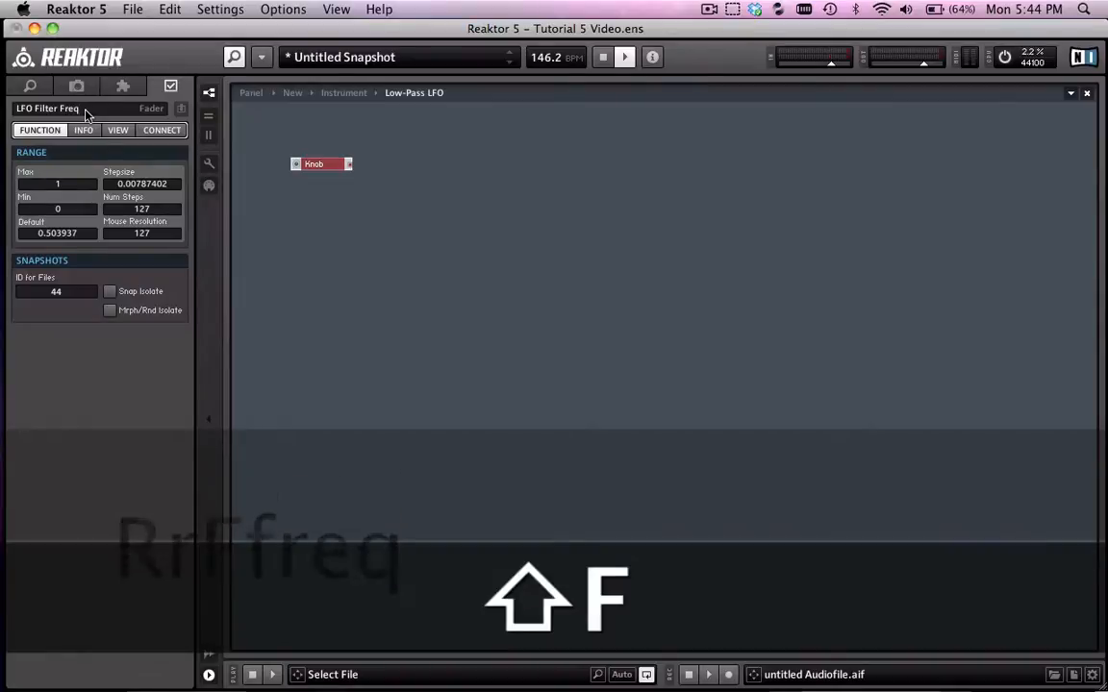
{"action": "key", "text": "Return"}
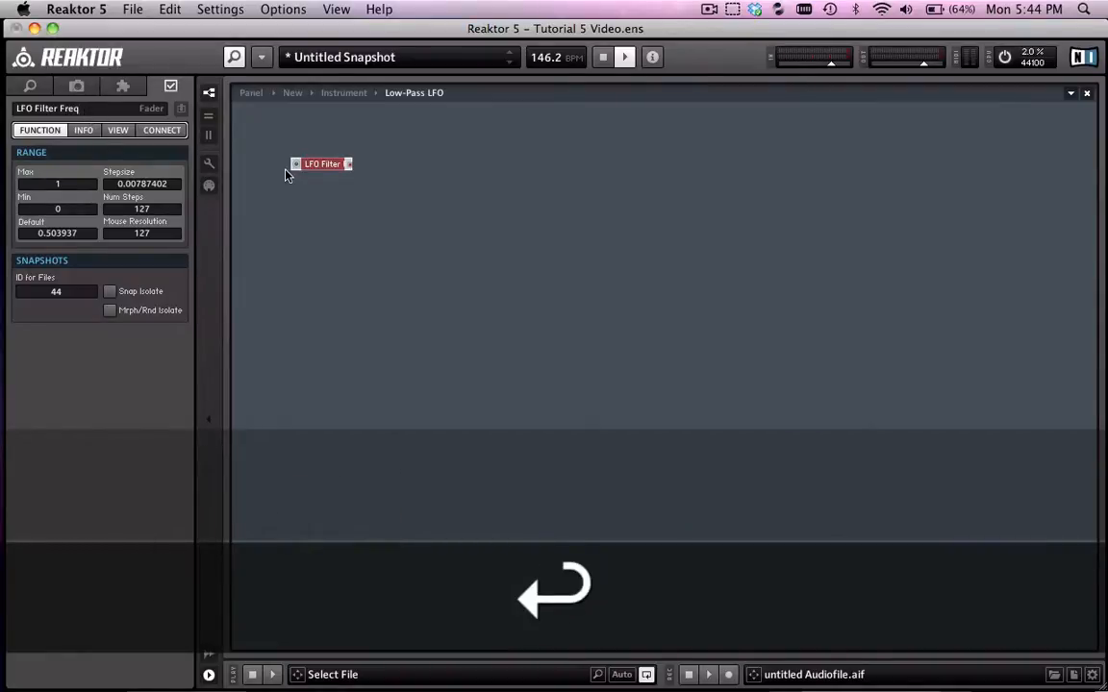
{"action": "left_click", "coordinate": [308, 184]}
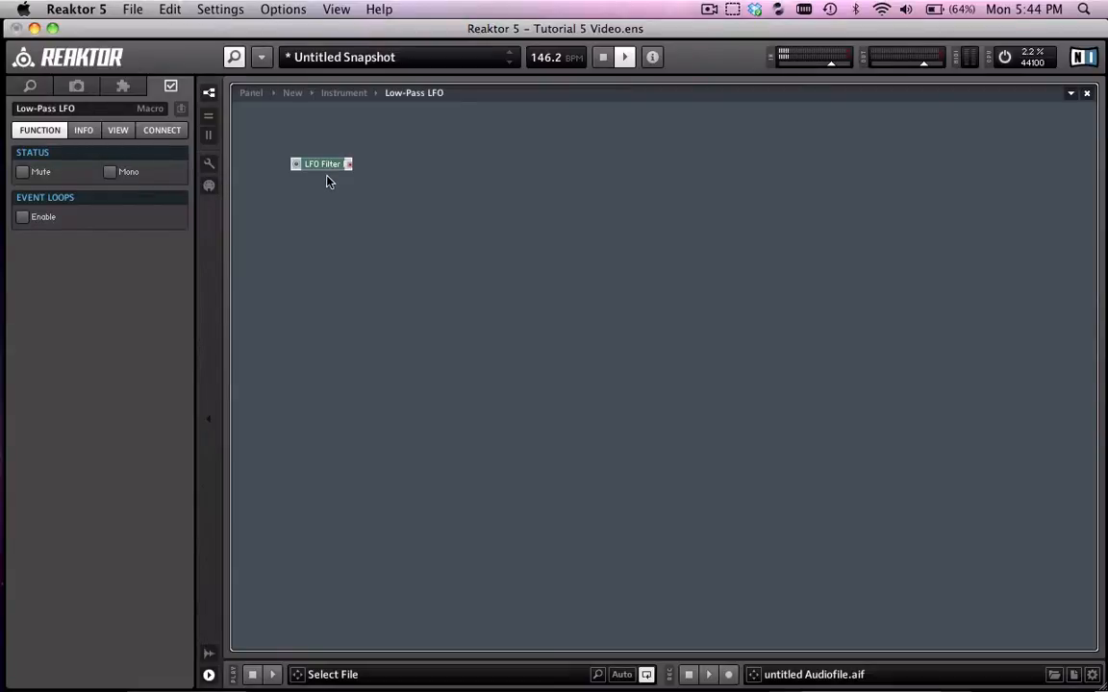
Insert a second panel Knob below LFO Filter Freq and rename it as LFO Rate
{"action": "right_click", "coordinate": [306, 219]}
{"action": "mouse_move", "coordinate": [366, 223]}
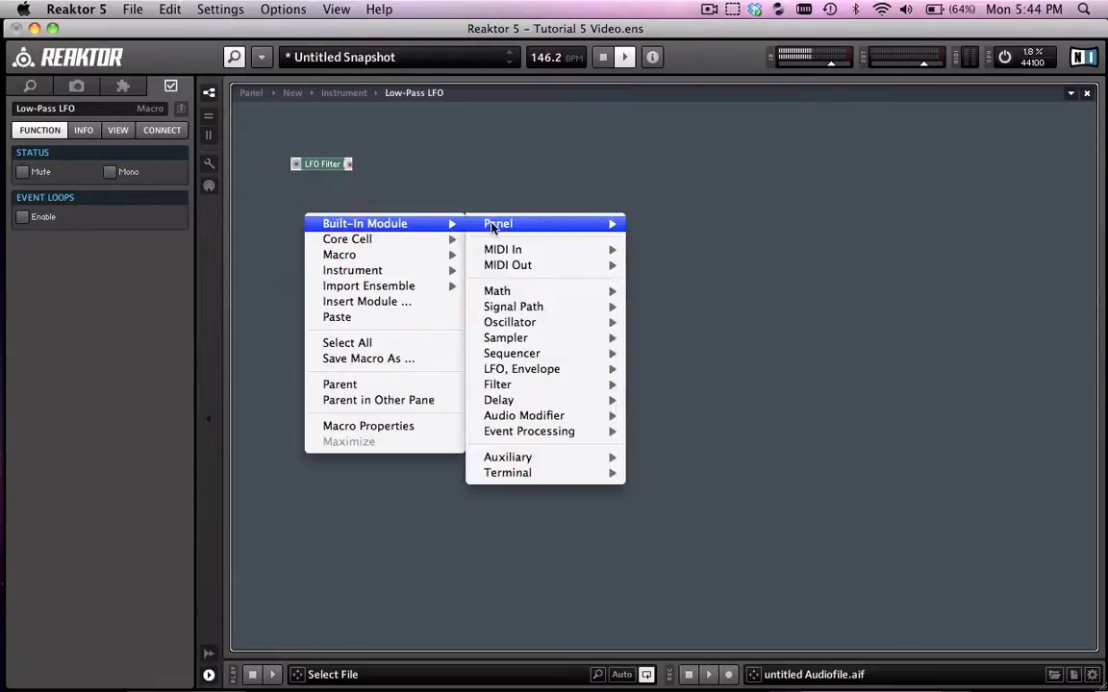
{"action": "mouse_move", "coordinate": [516, 252]}
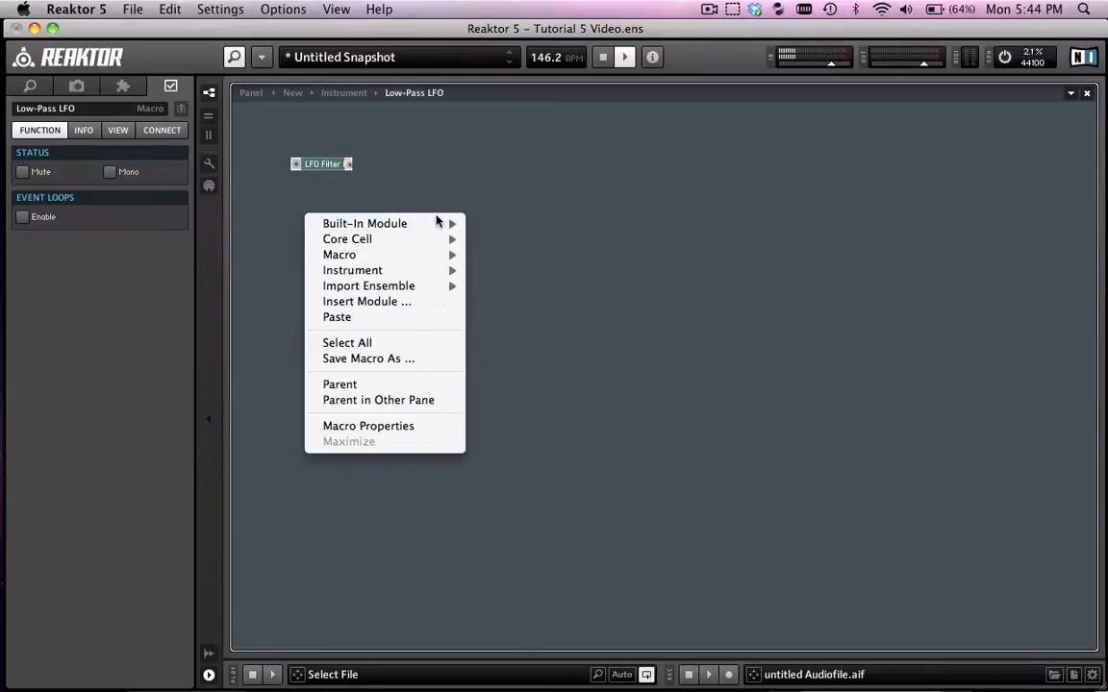
{"action": "mouse_move", "coordinate": [437, 224]}
{"action": "mouse_move", "coordinate": [500, 224]}
{"action": "left_click", "coordinate": [653, 239]}
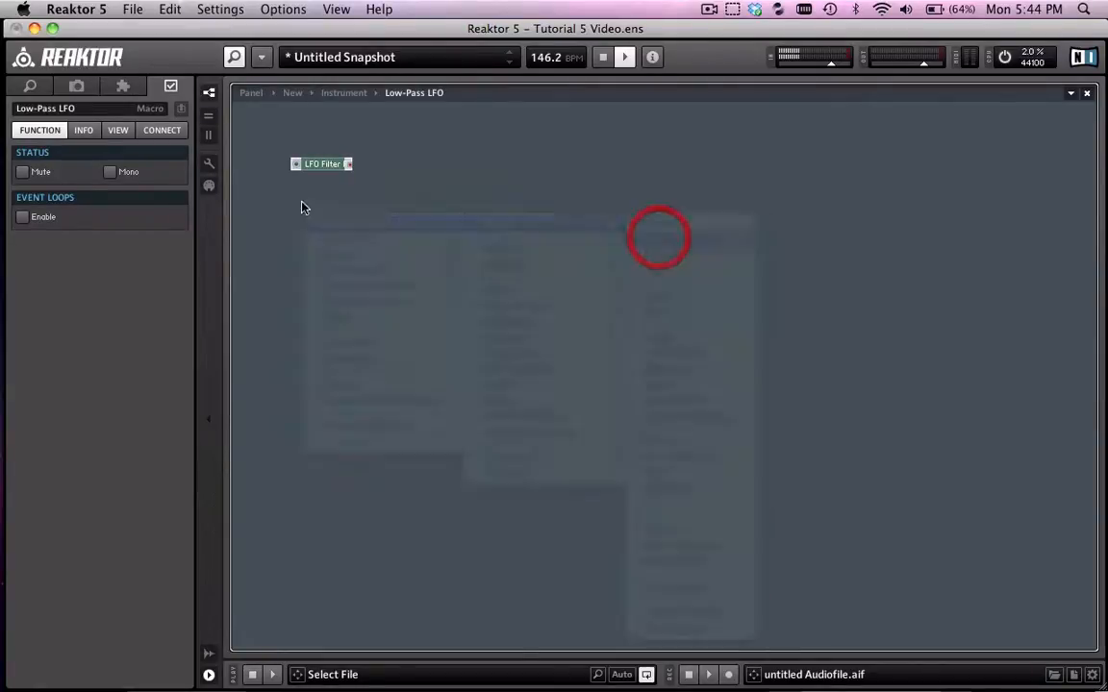
{"action": "left_click", "coordinate": [81, 110]}
{"action": "type", "text": "LFO Rate"}
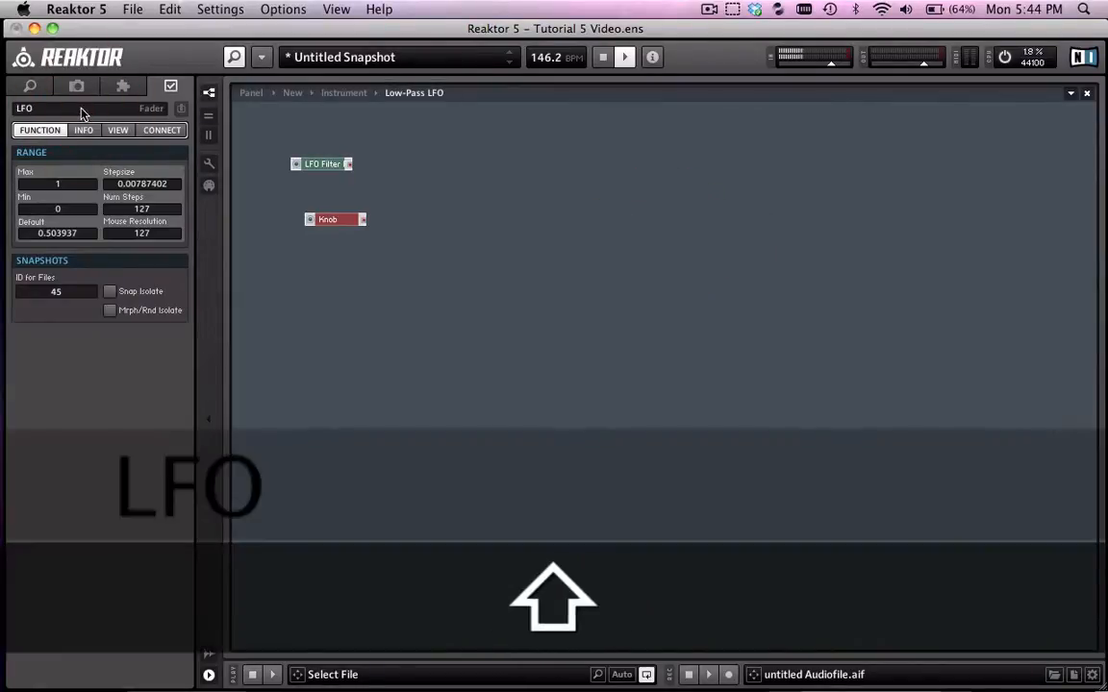
{"action": "key", "text": "Return"}
{"action": "left_click", "coordinate": [297, 255]}
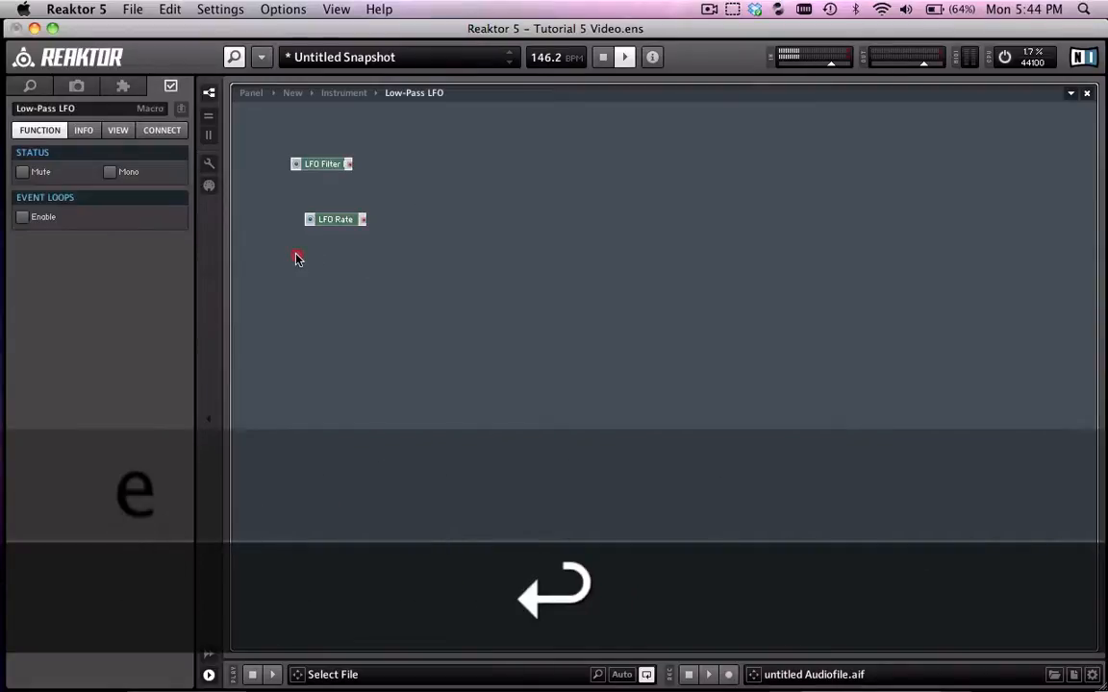
Add a third panel Knob named LFO Depth, and stack LFO Rate and LFO Depth directly beneath the LFO Filter Freq knob
{"action": "right_click", "coordinate": [298, 255]}
{"action": "mouse_move", "coordinate": [354, 262]}
{"action": "mouse_move", "coordinate": [487, 262]}
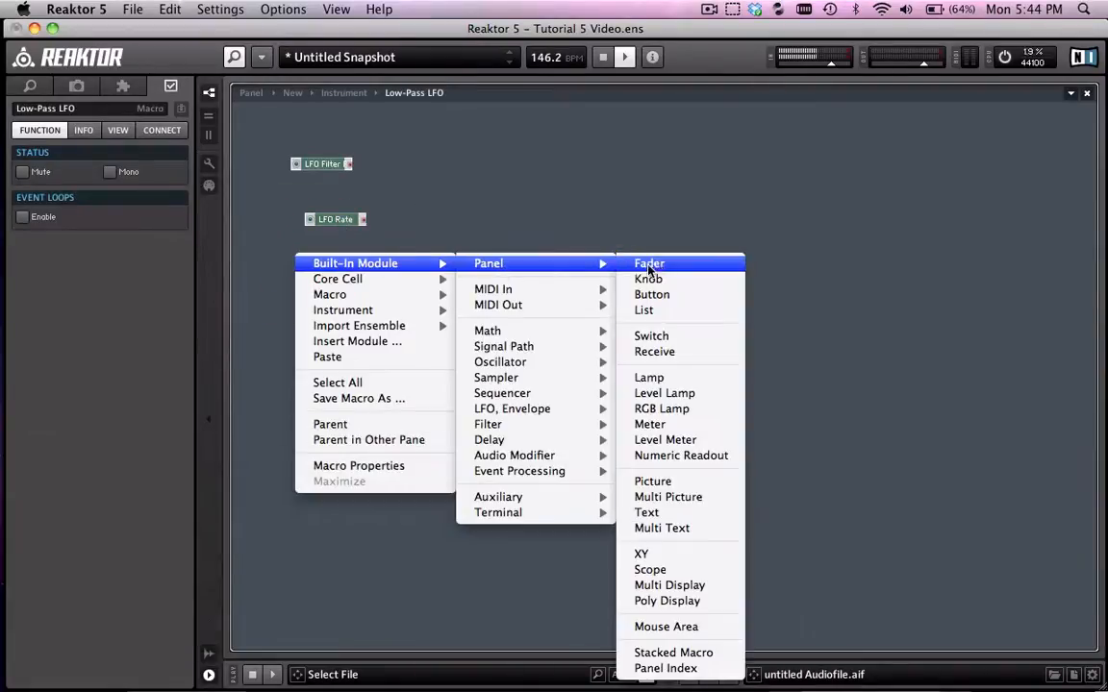
{"action": "left_click", "coordinate": [658, 278]}
{"action": "left_click", "coordinate": [65, 109]}
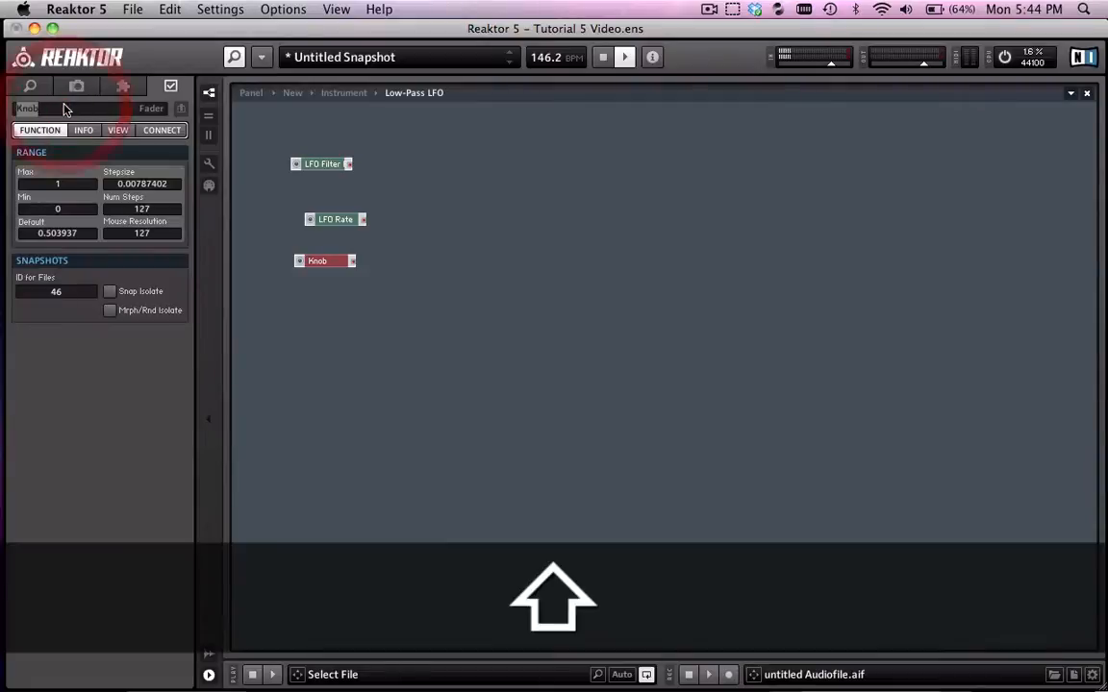
{"action": "type", "text": "LFO Depth"}
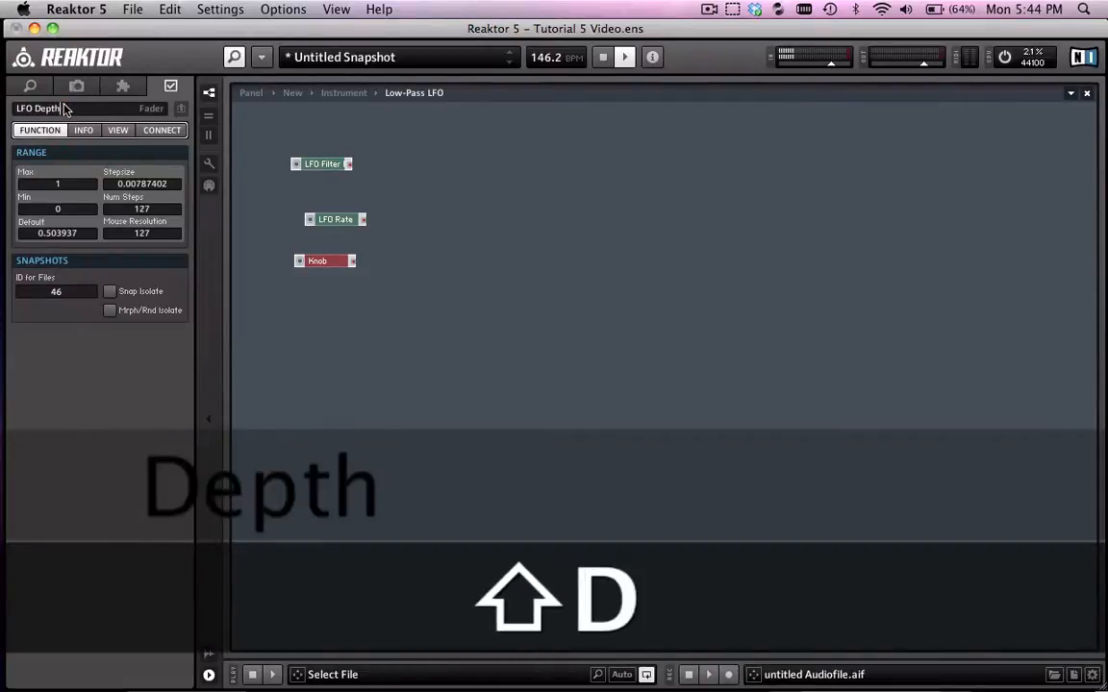
{"action": "key", "text": "Return"}
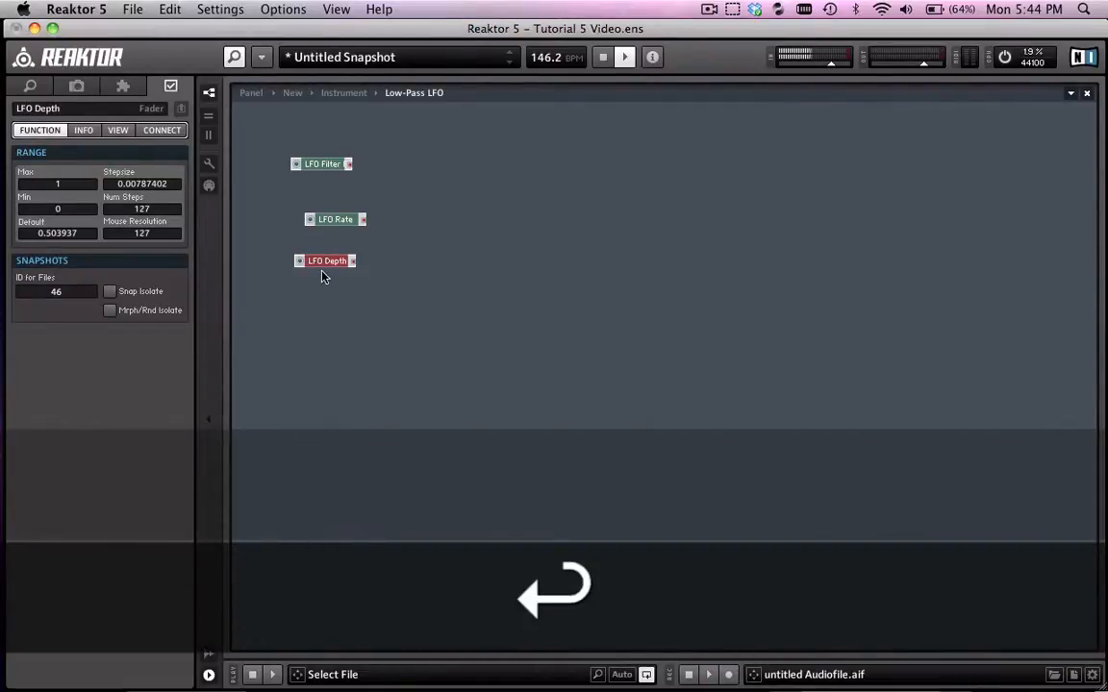
{"action": "mouse_move", "coordinate": [318, 264]}
{"action": "left_mouse_down"}
{"action": "mouse_move", "coordinate": [330, 238]}
{"action": "mouse_move", "coordinate": [357, 261]}
{"action": "mouse_move", "coordinate": [301, 200]}
{"action": "left_mouse_up"}
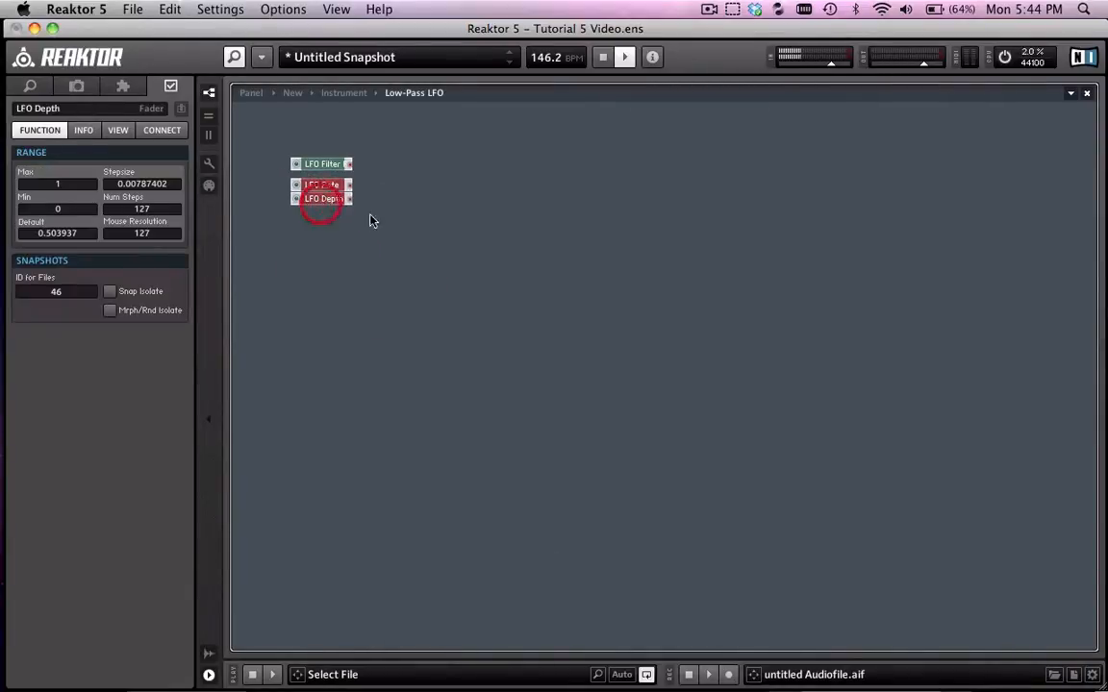
{"action": "left_click", "coordinate": [410, 221]}
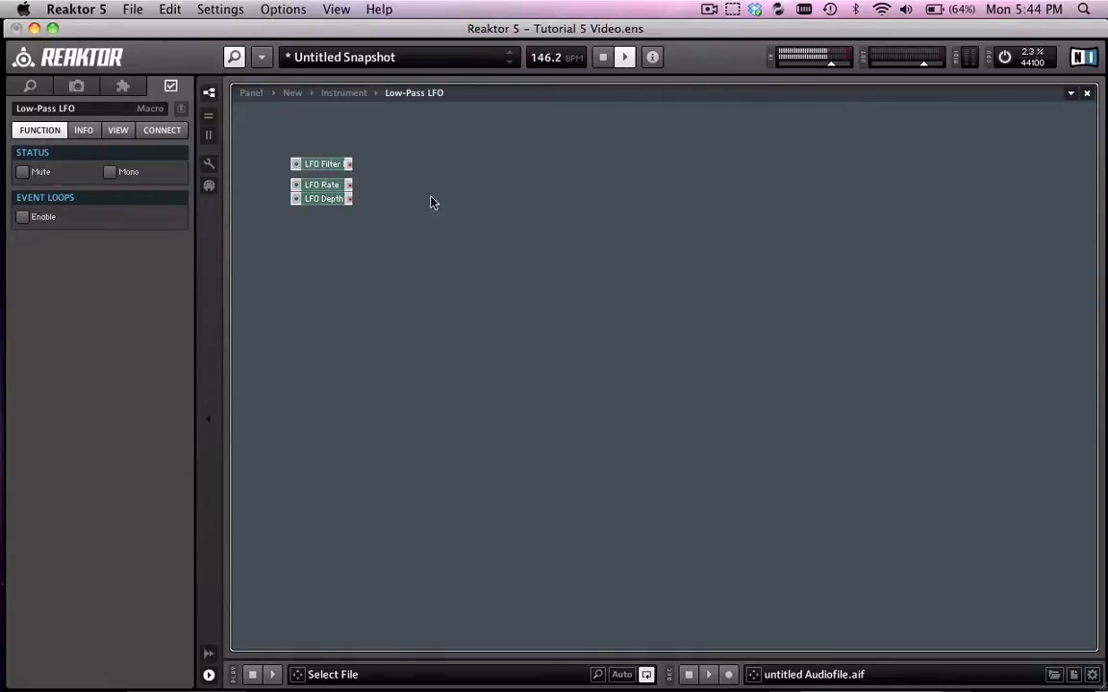
Insert a built-in LFO module and place it beside the three knobs, level with LFO Filter Freq
{"action": "right_click", "coordinate": [461, 196]}
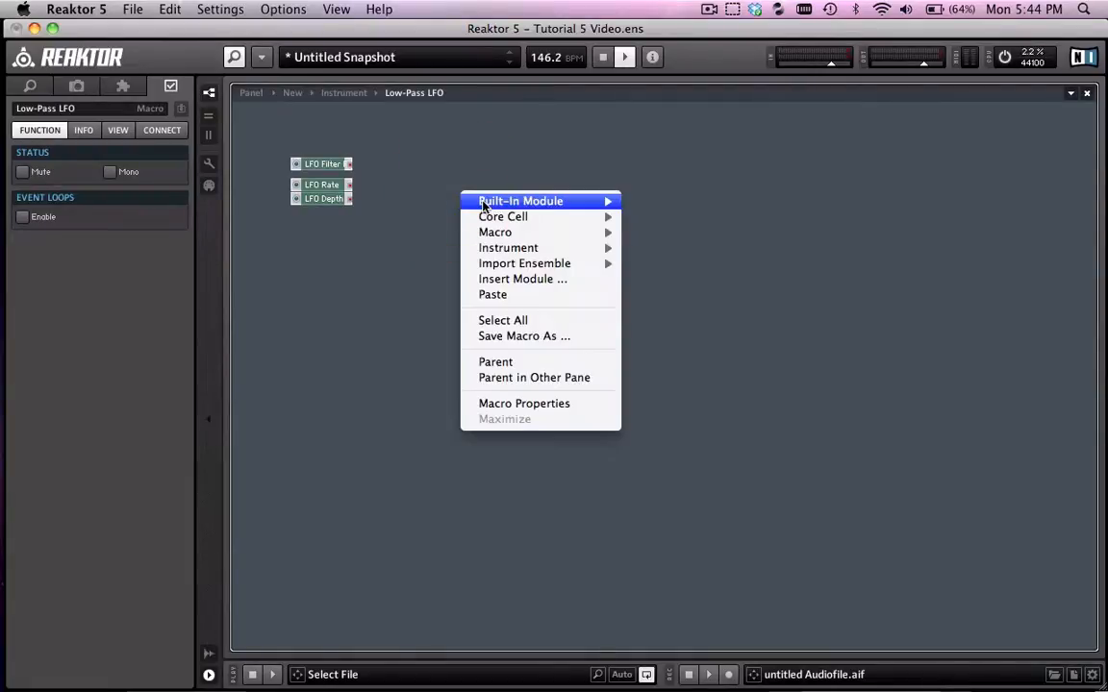
{"action": "mouse_move", "coordinate": [567, 201]}
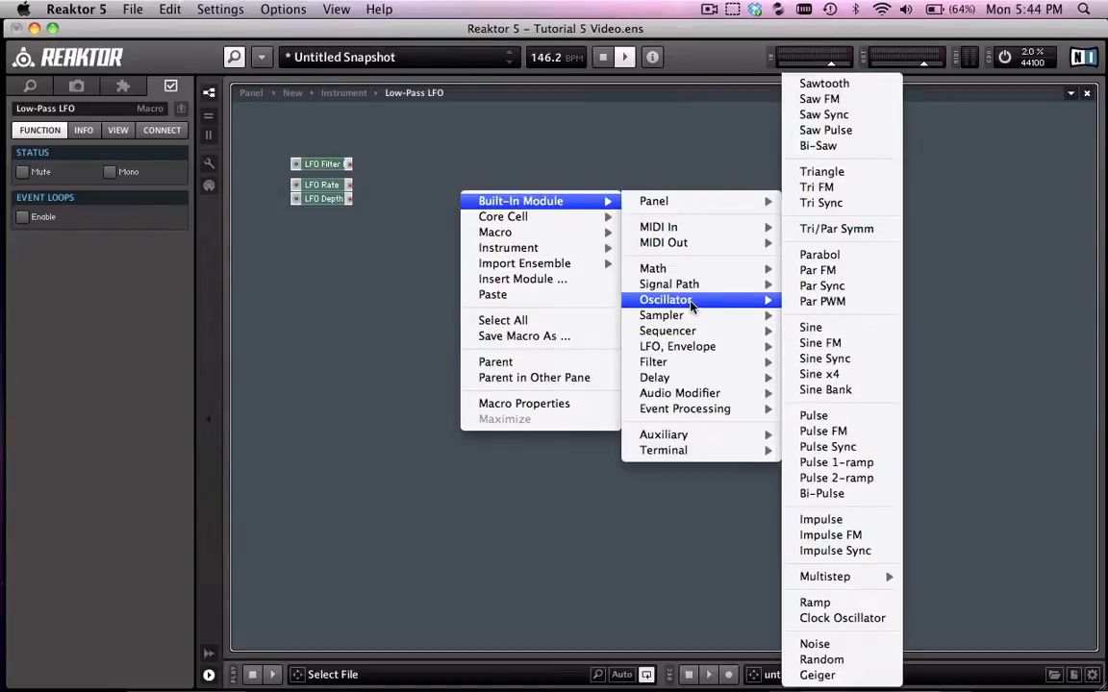
{"action": "mouse_move", "coordinate": [710, 346]}
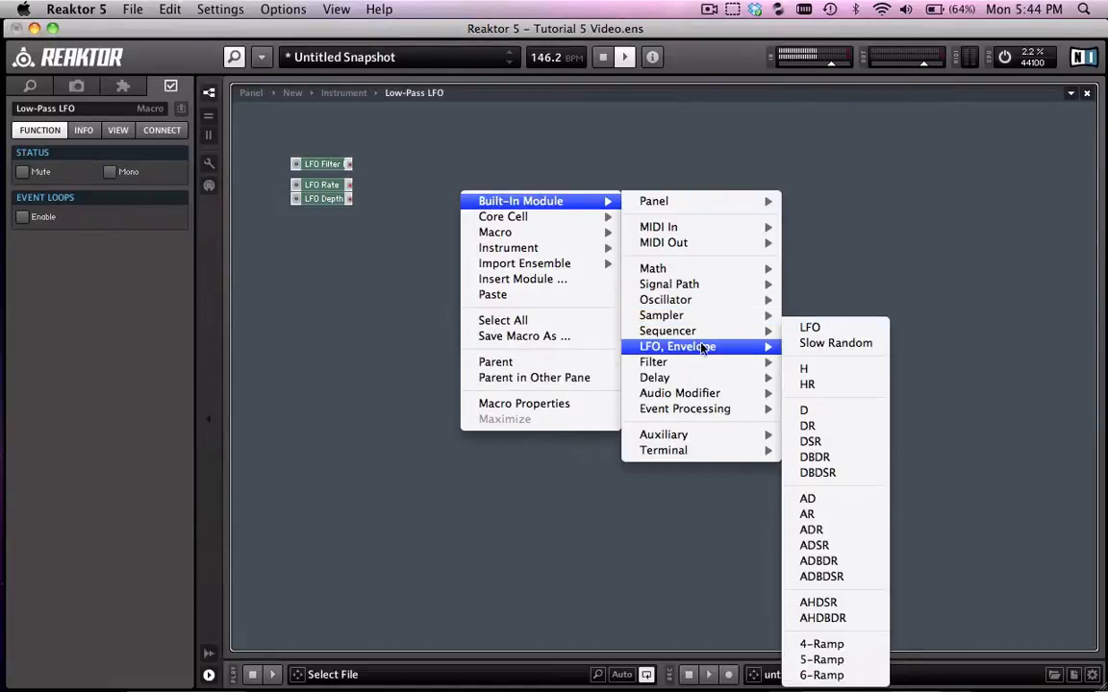
{"action": "left_click", "coordinate": [811, 329]}
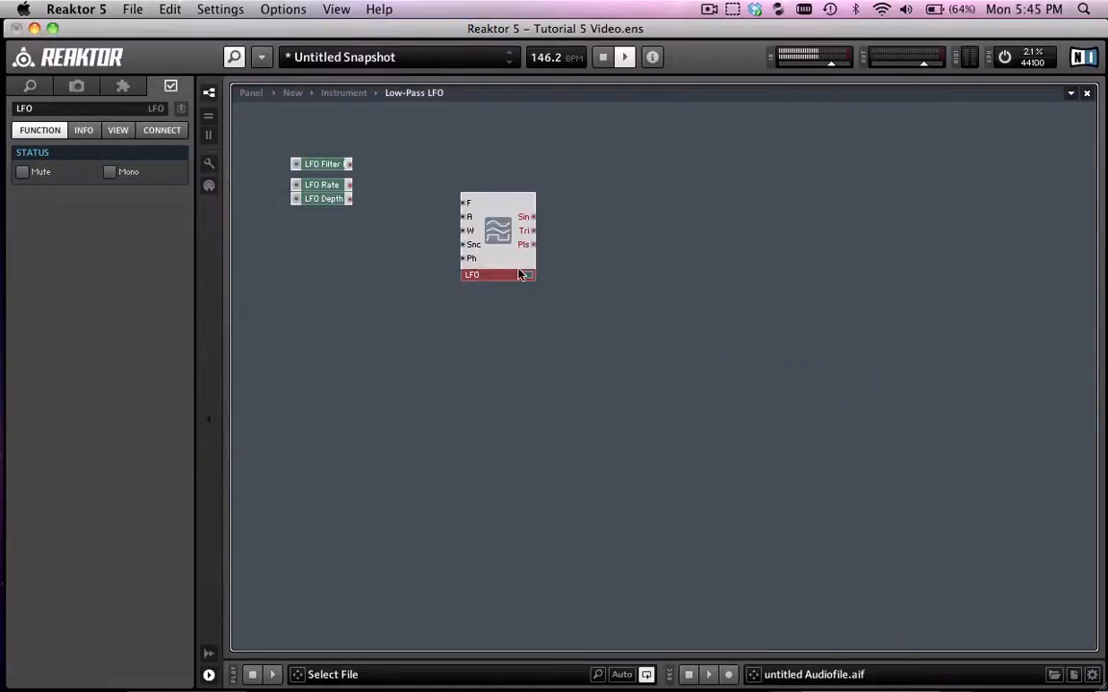
{"action": "left_click_drag", "start_coordinate": [495, 270], "coordinate": [490, 240]}
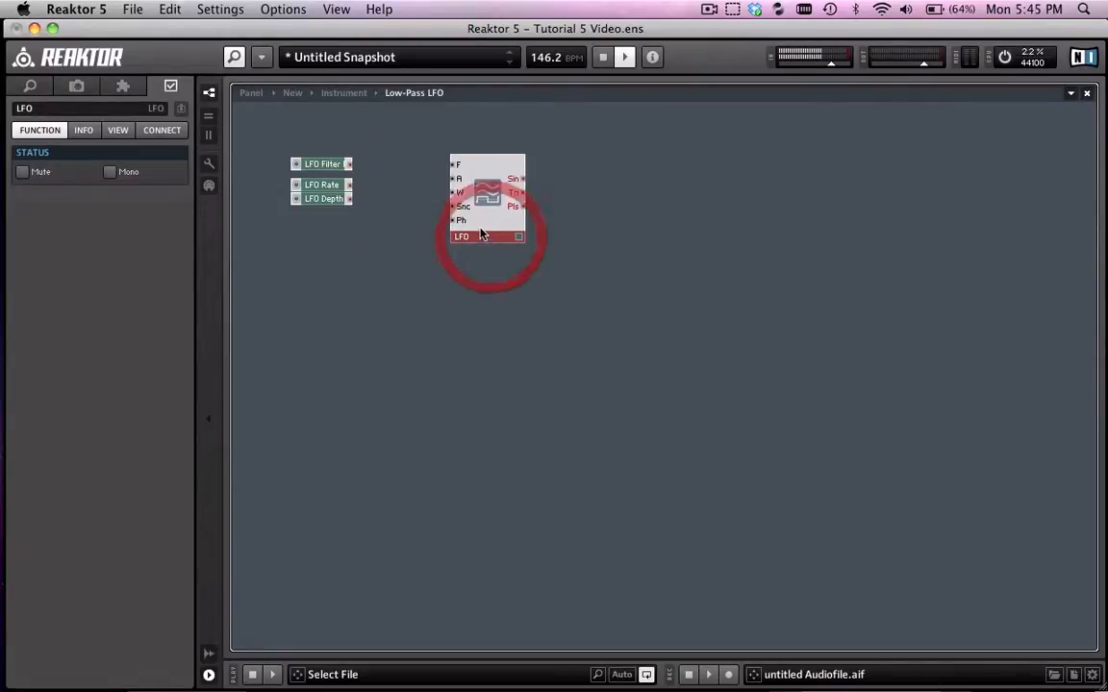
{"action": "left_click", "coordinate": [458, 163]}
{"action": "left_click", "coordinate": [461, 178]}
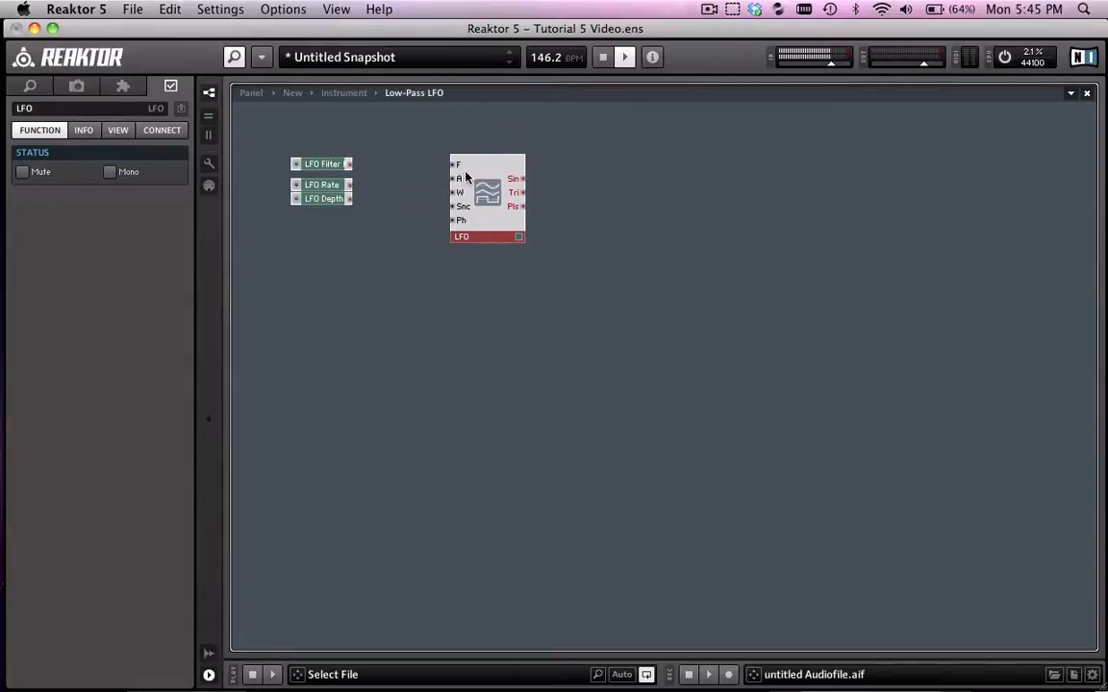
Wire LFO Rate to the LFO's F input and LFO Depth to its A input, and move the LFO closer so the wires run straight
{"action": "left_click", "coordinate": [323, 186]}
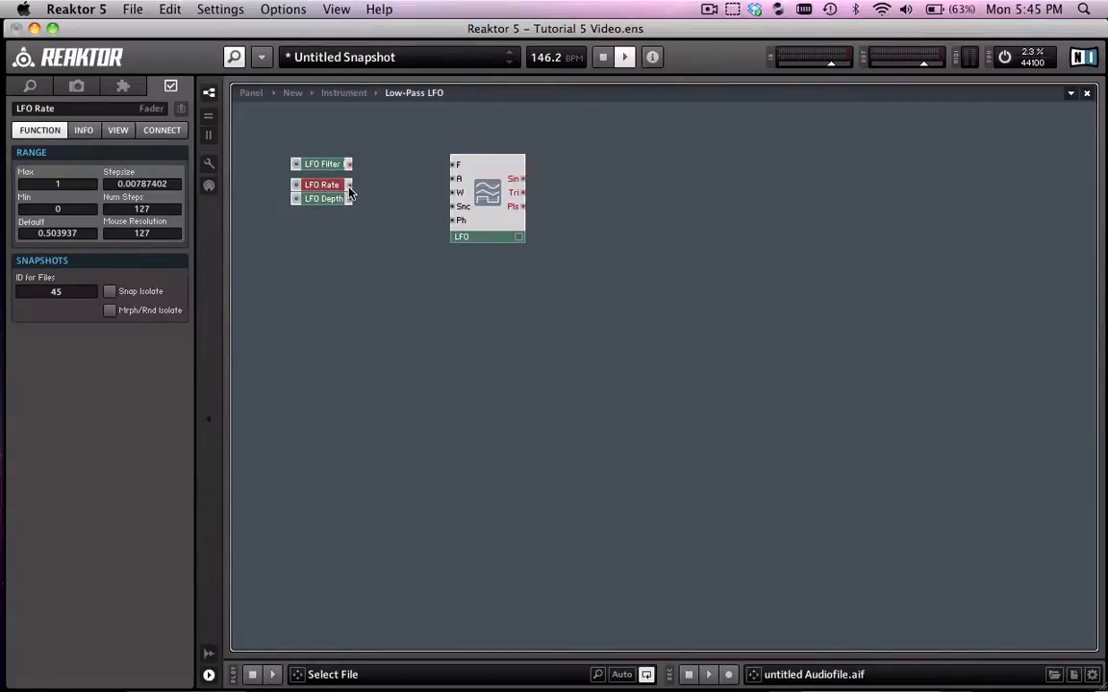
{"action": "left_click_drag", "start_coordinate": [352, 190], "coordinate": [456, 167]}
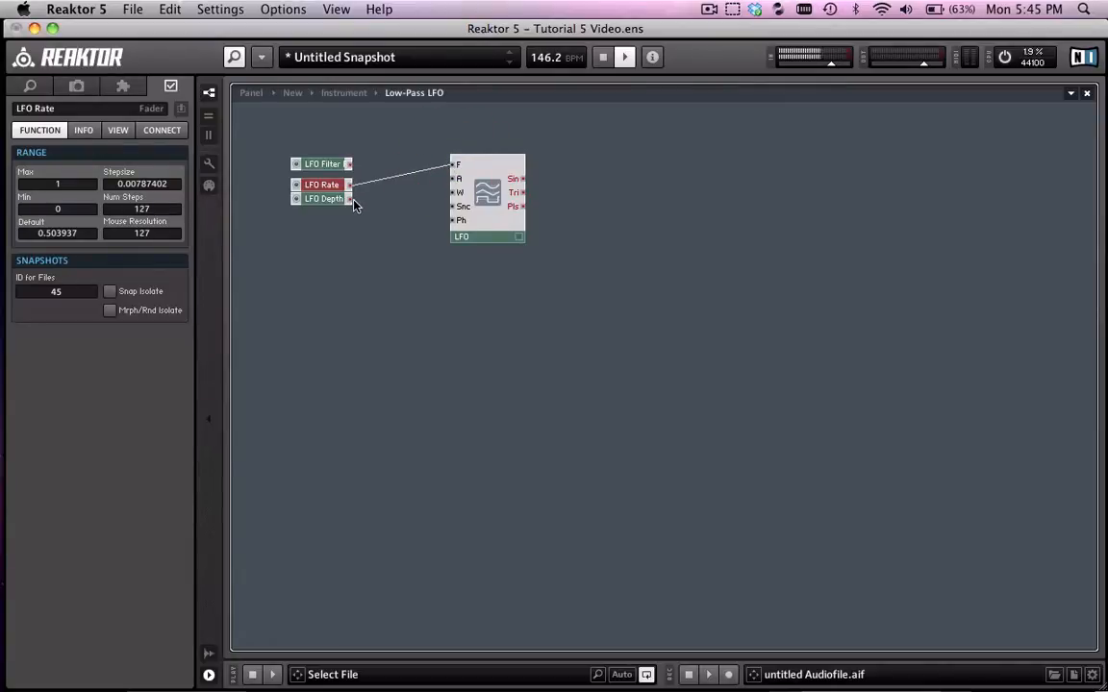
{"action": "left_click_drag", "start_coordinate": [351, 200], "coordinate": [456, 177]}
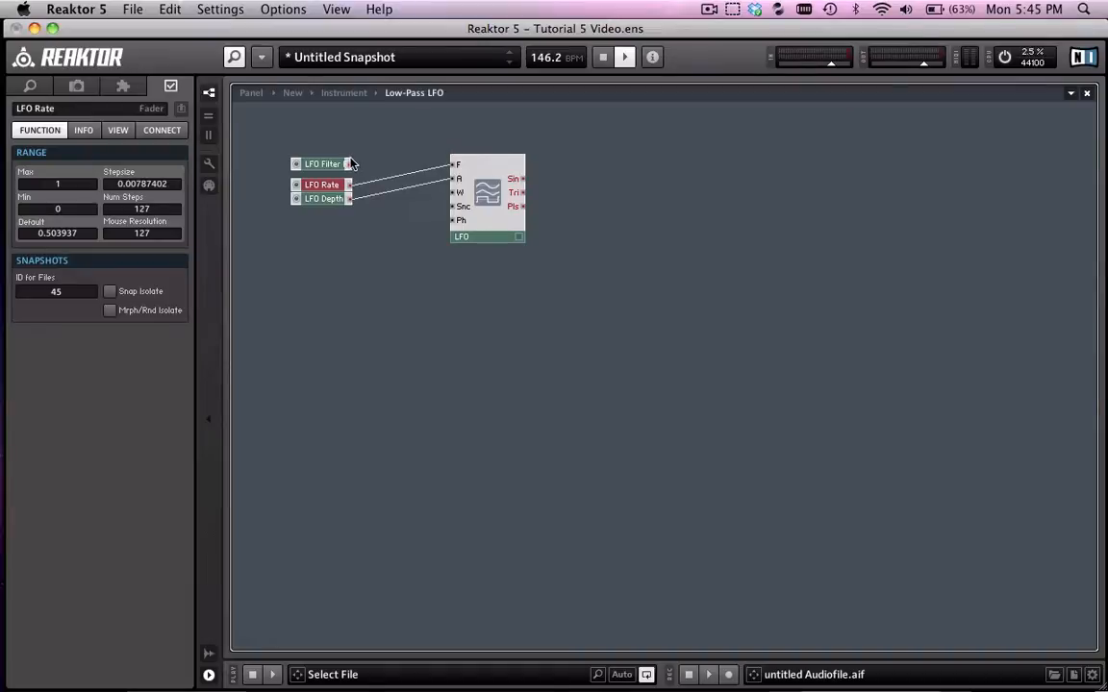
{"action": "left_click", "coordinate": [486, 237]}
{"action": "left_click_drag", "start_coordinate": [485, 237], "coordinate": [434, 256]}
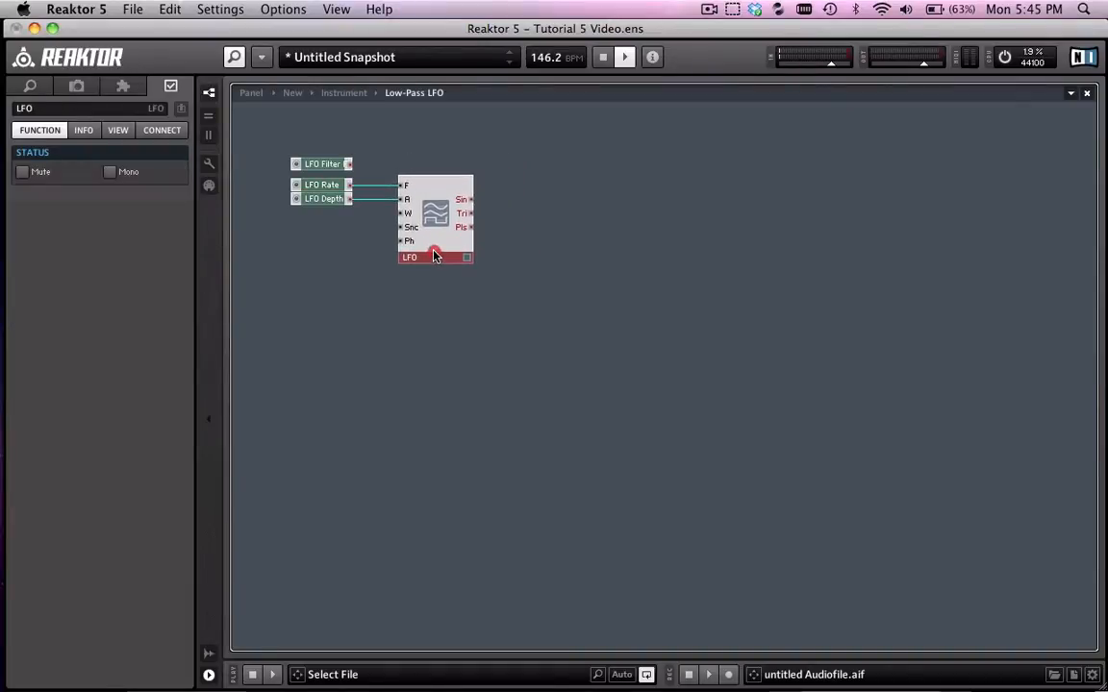
{"action": "left_click", "coordinate": [550, 203]}
{"action": "right_click", "coordinate": [541, 199]}
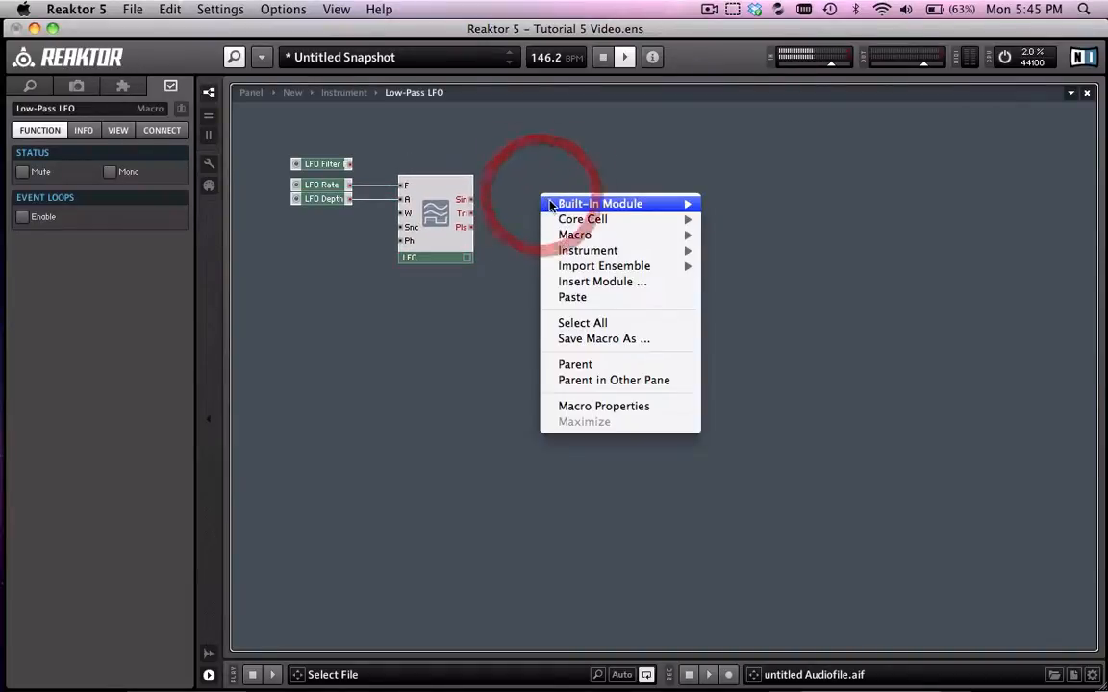
{"action": "left_click", "coordinate": [500, 177]}
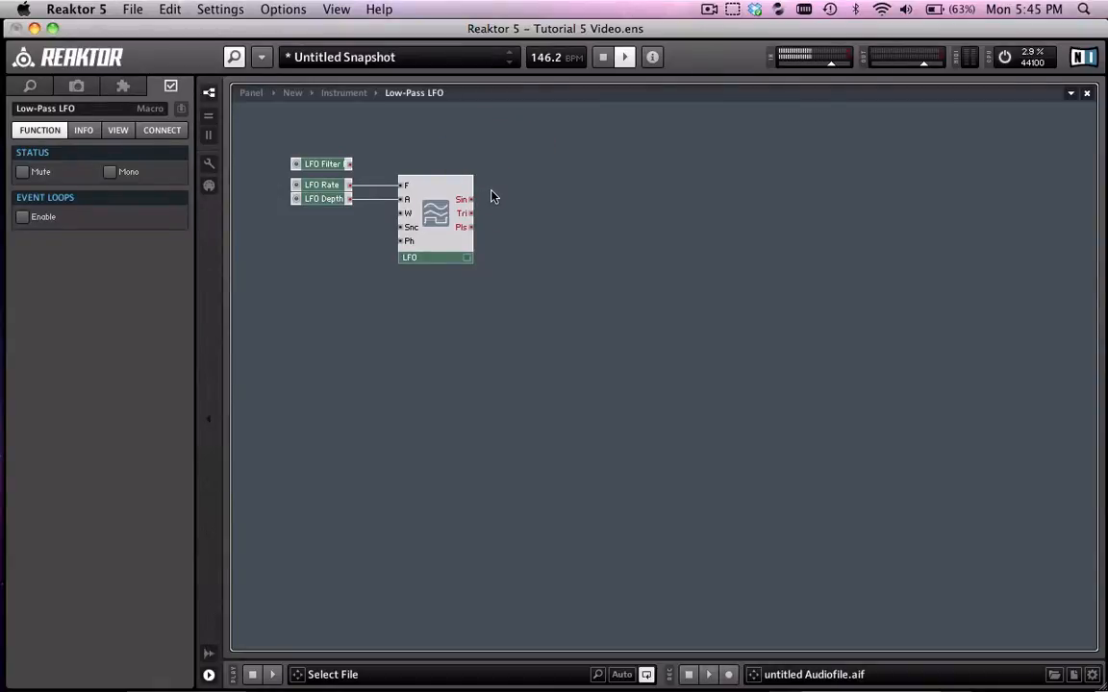
Insert a built-in Multi/LP 4-Pole filter and place it beside the LFO module, level with its upper edge
{"action": "right_click", "coordinate": [648, 197]}
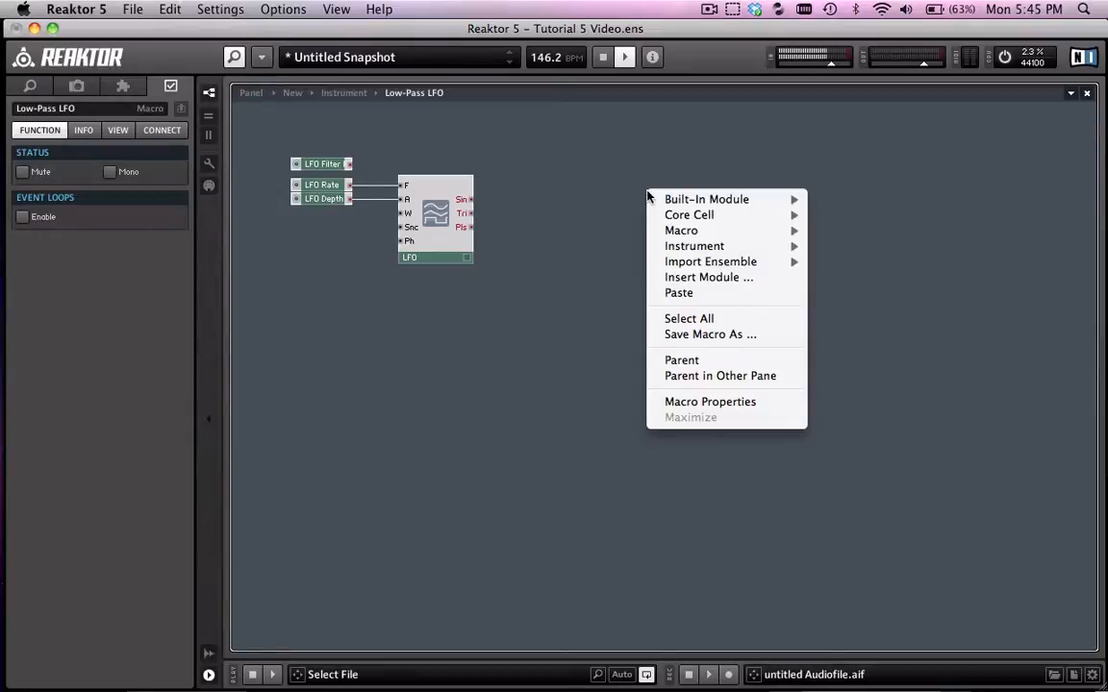
{"action": "mouse_move", "coordinate": [661, 201]}
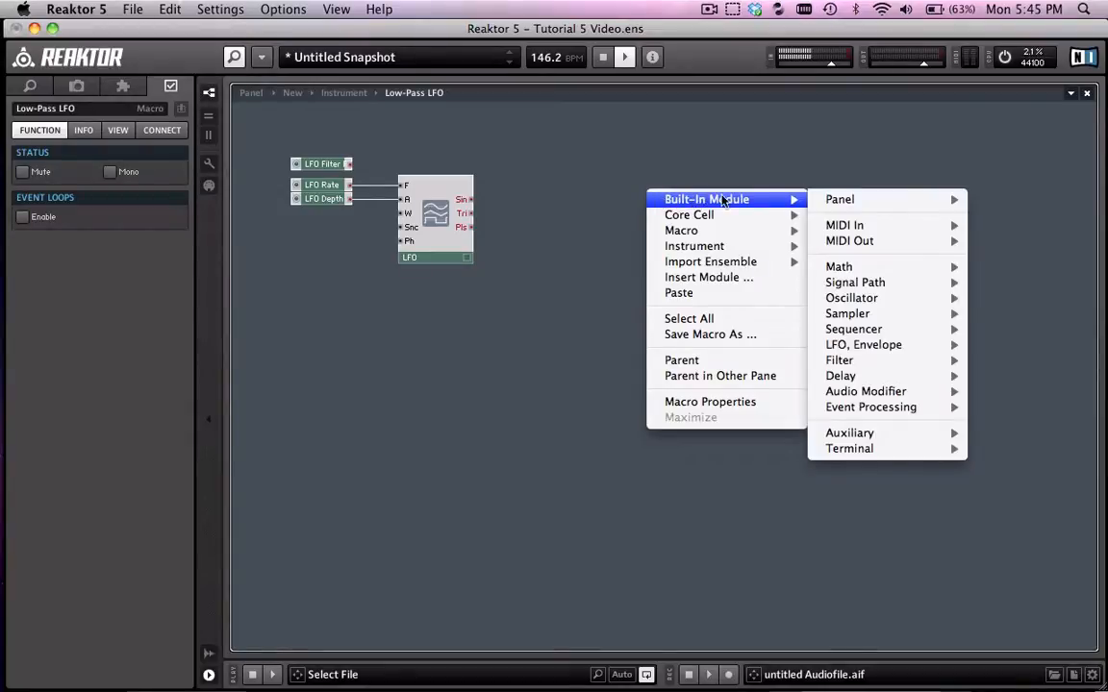
{"action": "mouse_move", "coordinate": [859, 363]}
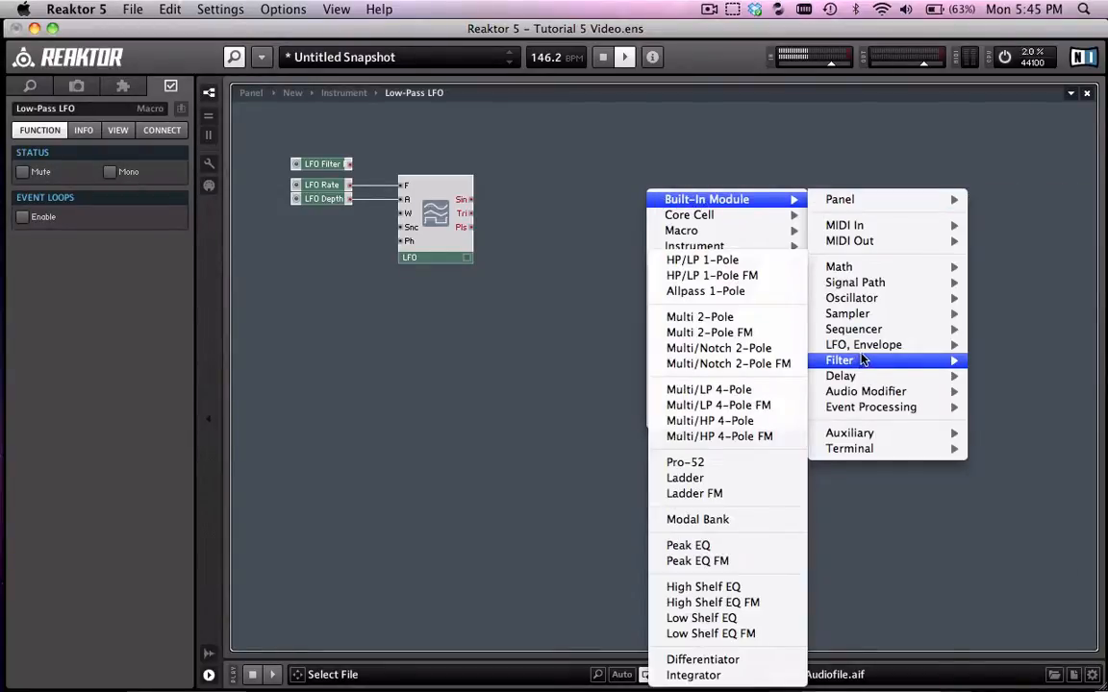
{"action": "mouse_move", "coordinate": [871, 293]}
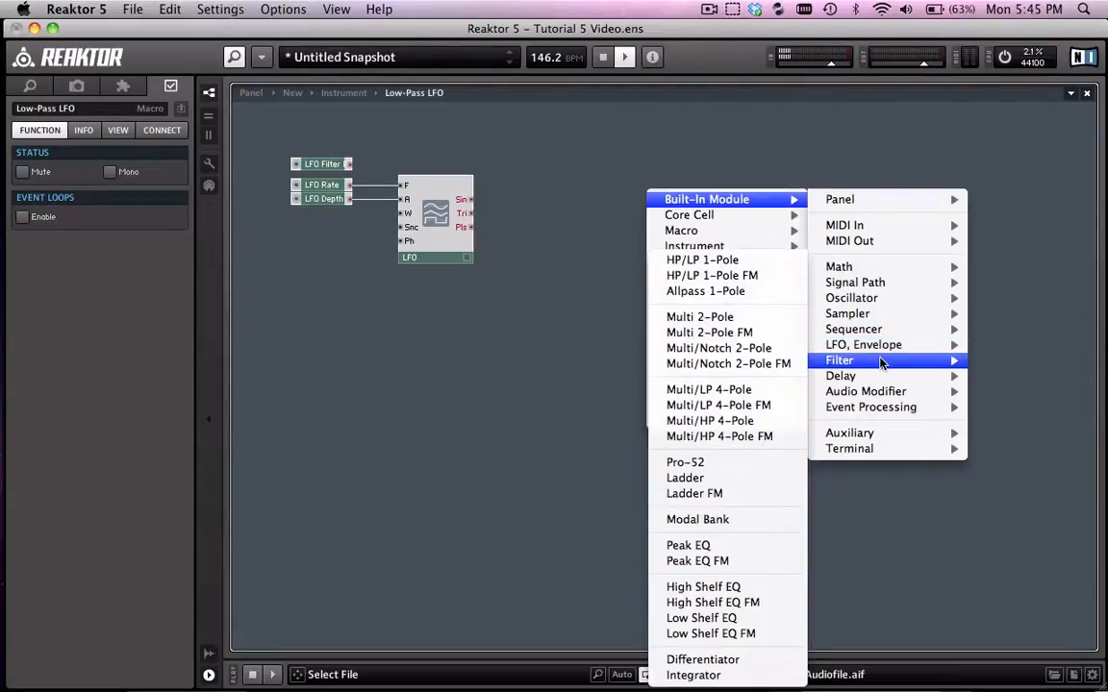
{"action": "left_click", "coordinate": [743, 392]}
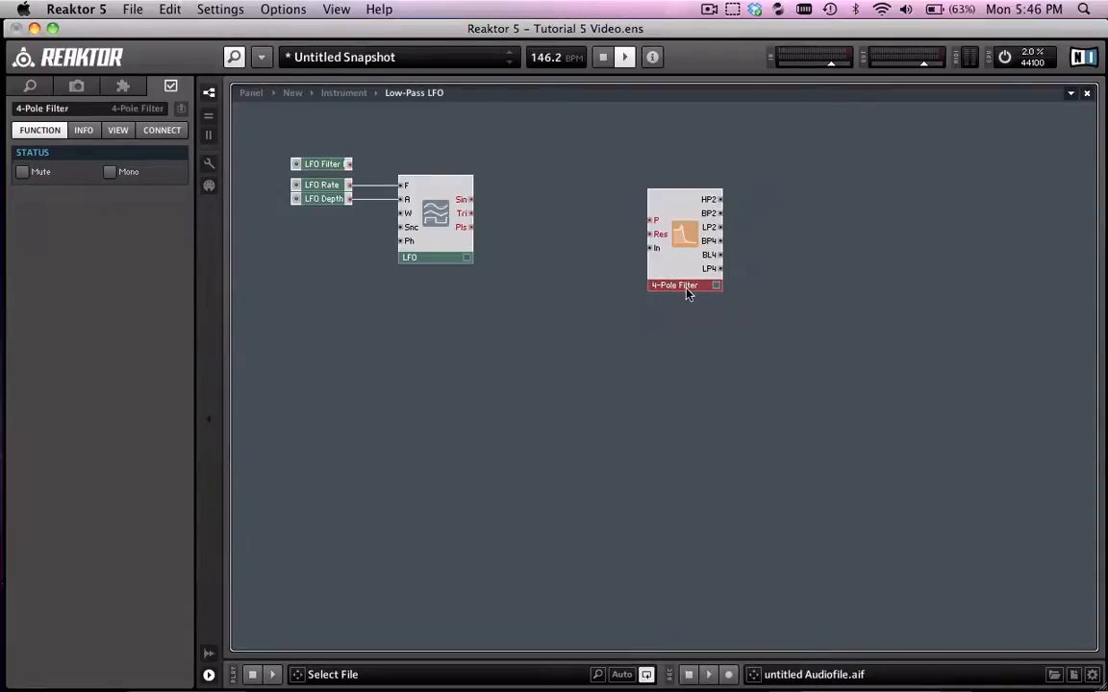
{"action": "left_click_drag", "start_coordinate": [687, 293], "coordinate": [644, 277]}
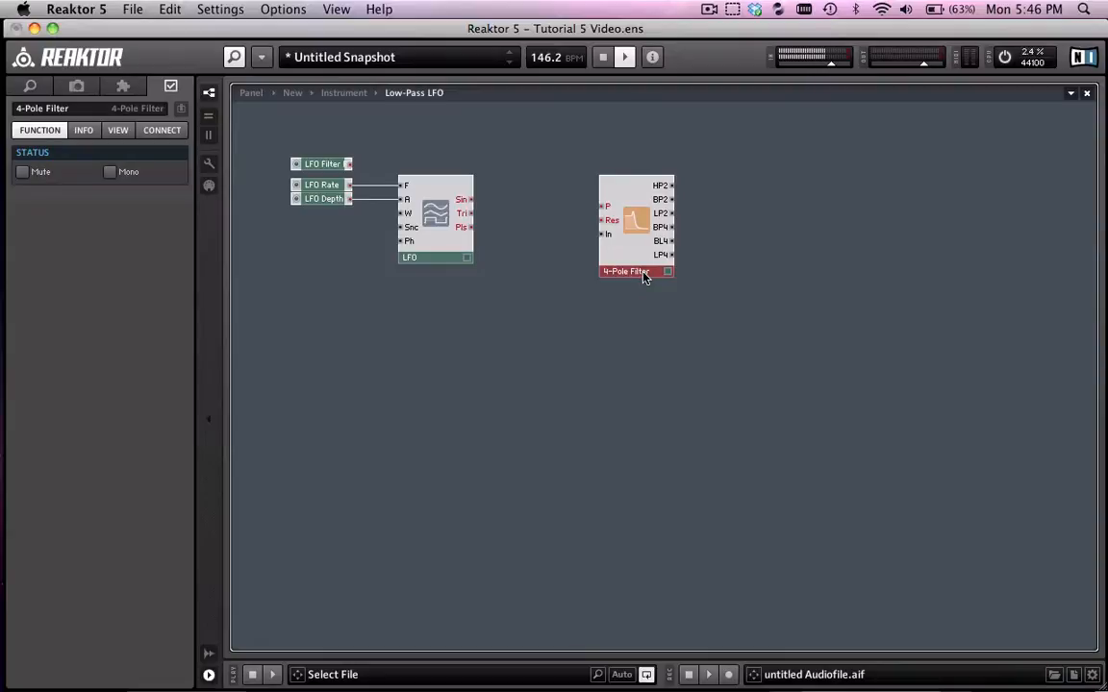
{"action": "left_click", "coordinate": [544, 294]}
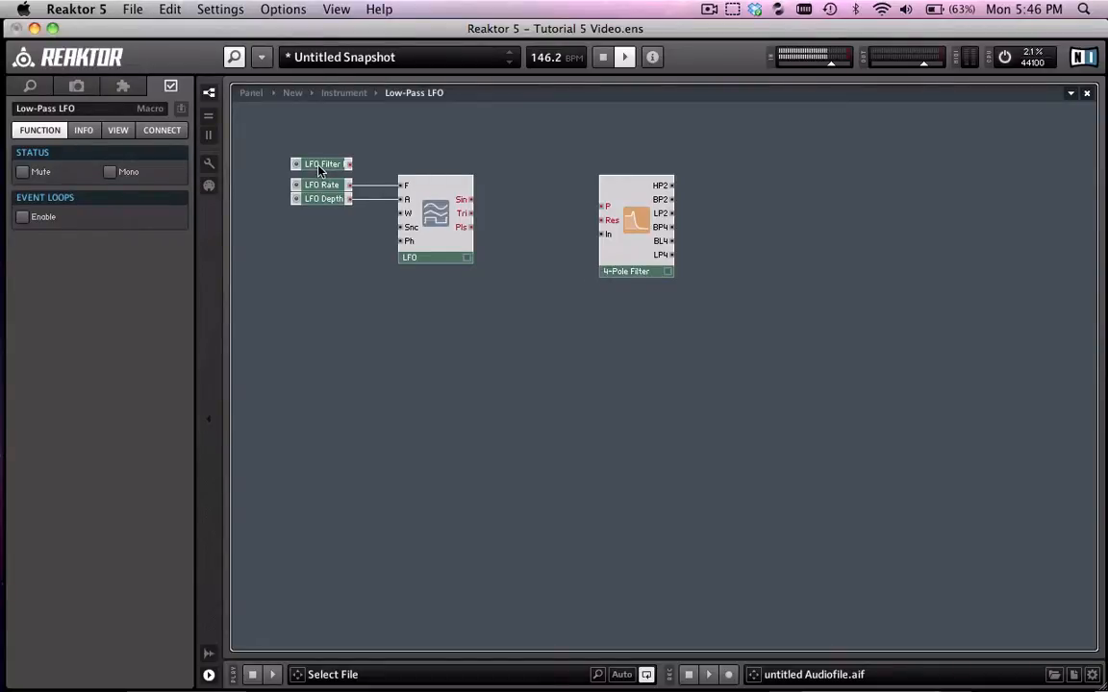
Move the LFO Filter Freq knob directly above the LFO module and set its maximum range to 20000
{"action": "left_click_drag", "start_coordinate": [324, 165], "coordinate": [338, 145]}
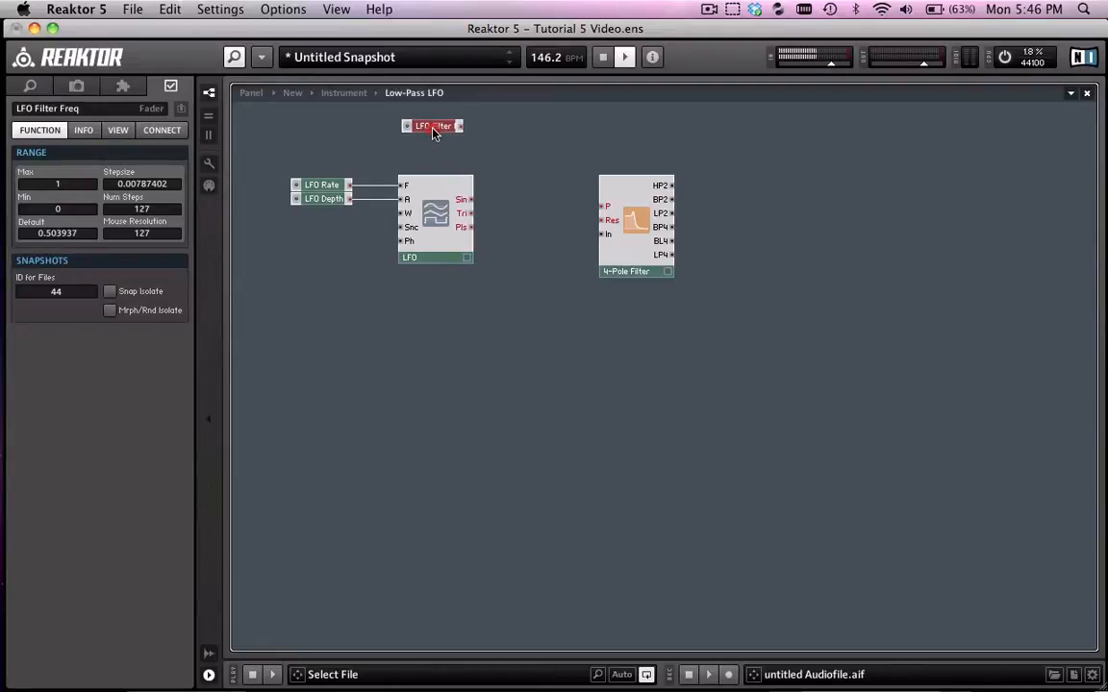
{"action": "left_click_drag", "start_coordinate": [487, 137], "coordinate": [440, 151]}
{"action": "left_click", "coordinate": [436, 151]}
{"action": "left_click", "coordinate": [69, 186]}
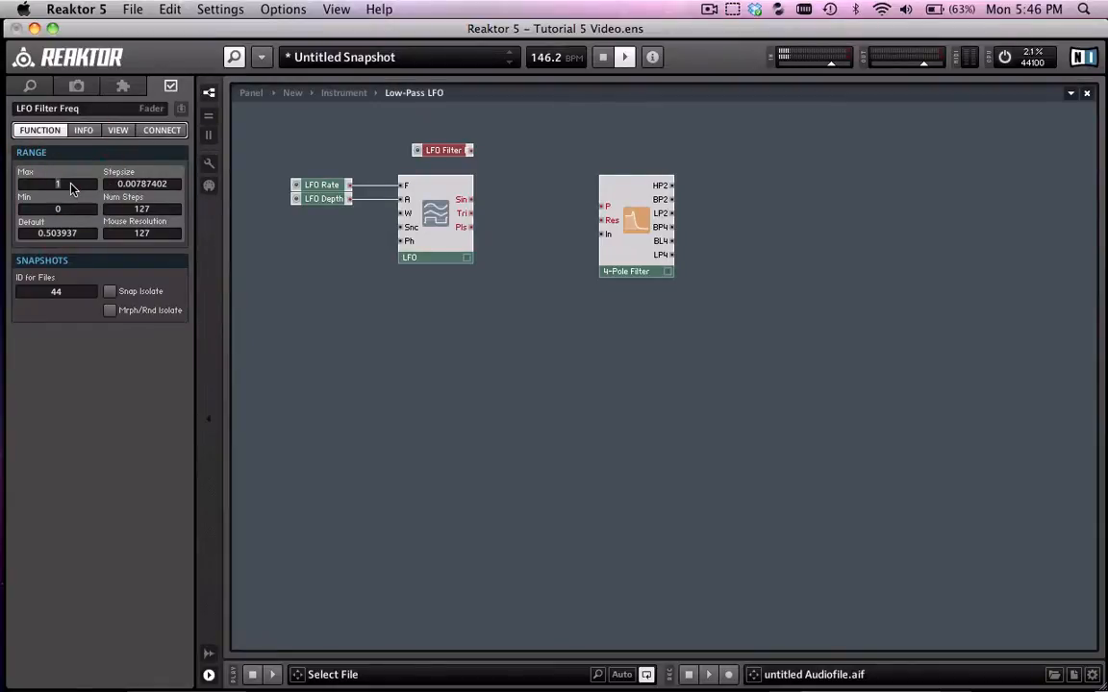
{"action": "type", "text": "20000"}
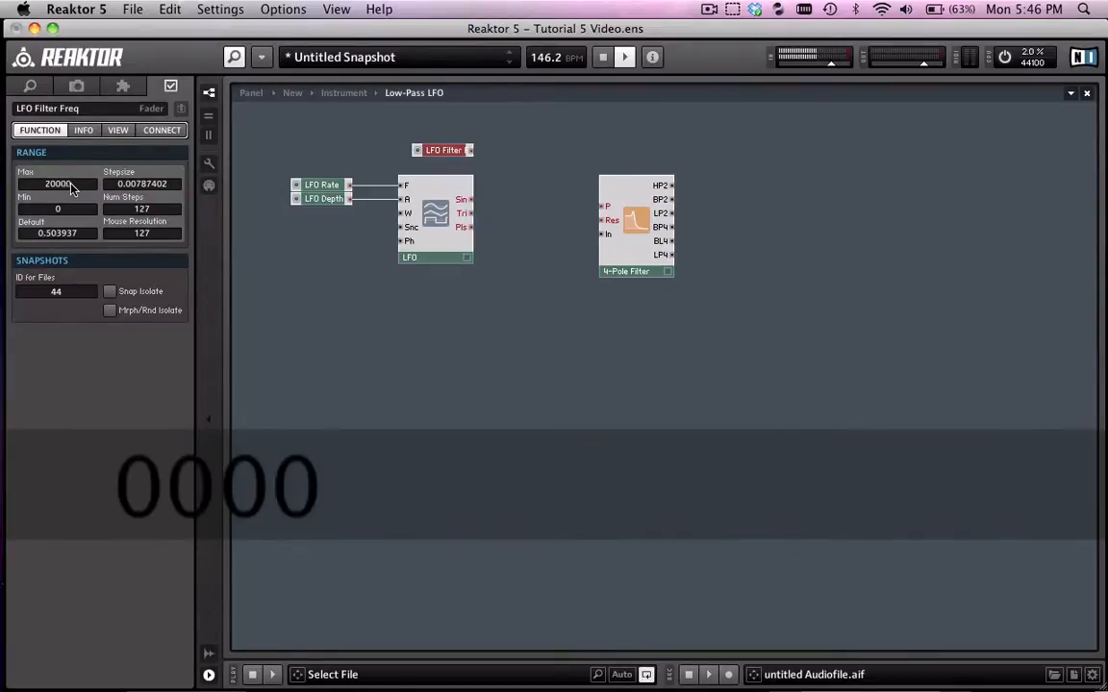
{"action": "key", "text": "Return"}
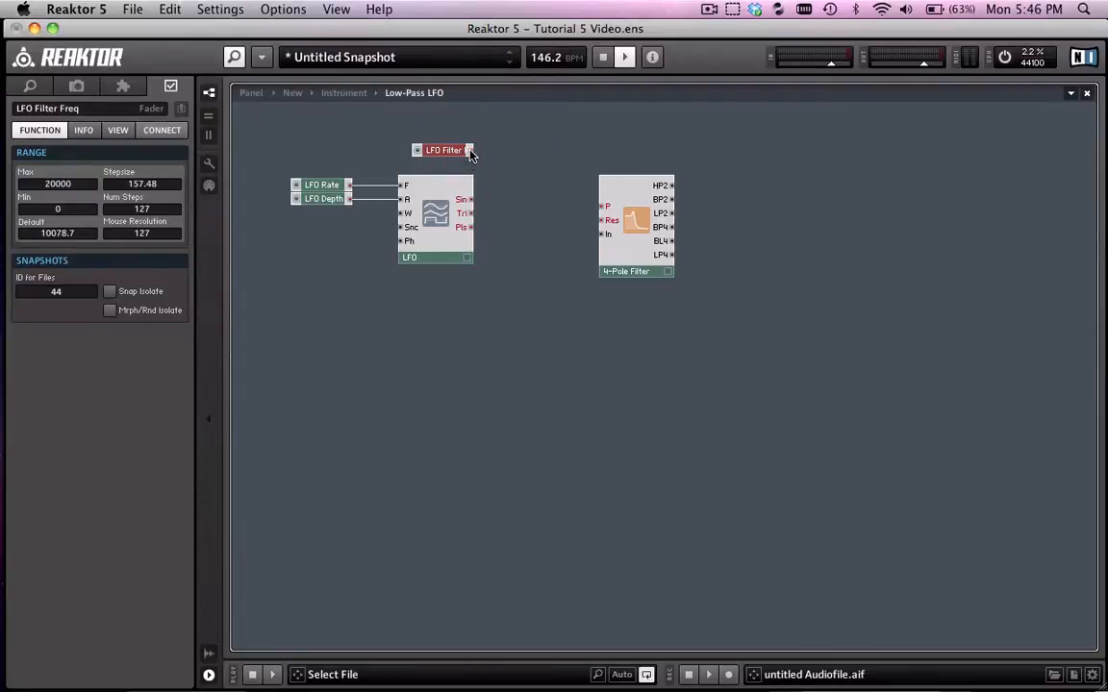
{"action": "left_click", "coordinate": [78, 186]}
Insert a Log. (F) math module next to LFO Filter Freq and wire it between that knob and the 4-Pole Filter's P input
{"action": "left_click", "coordinate": [625, 207]}
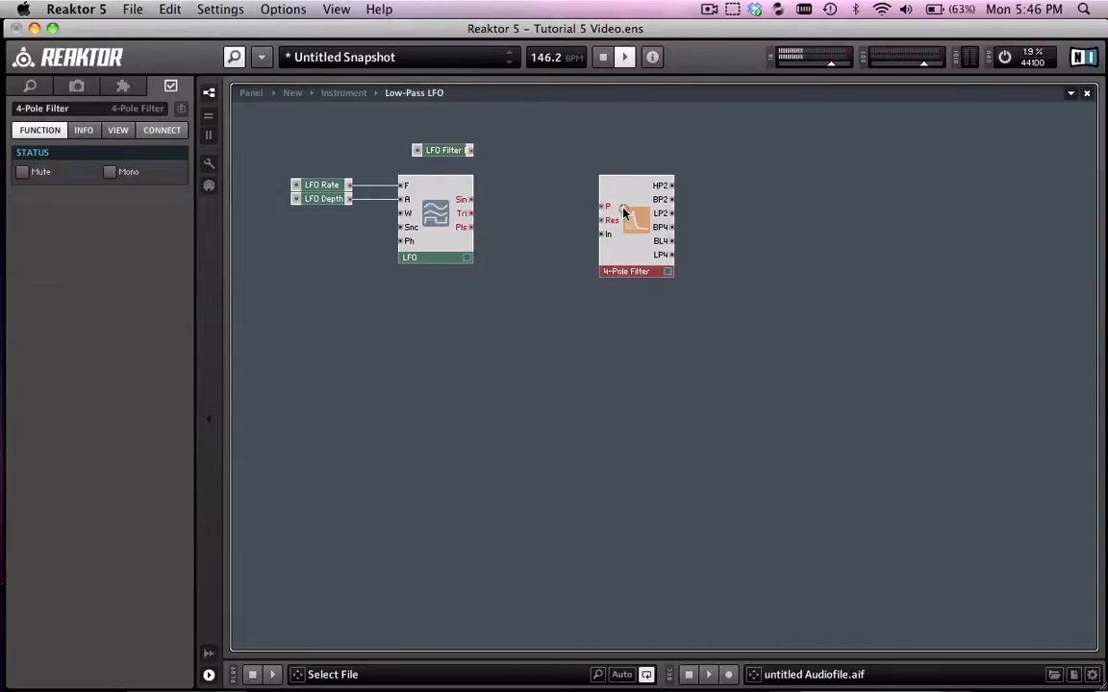
{"action": "left_click", "coordinate": [444, 154]}
{"action": "right_click", "coordinate": [490, 154]}
{"action": "mouse_move", "coordinate": [499, 164]}
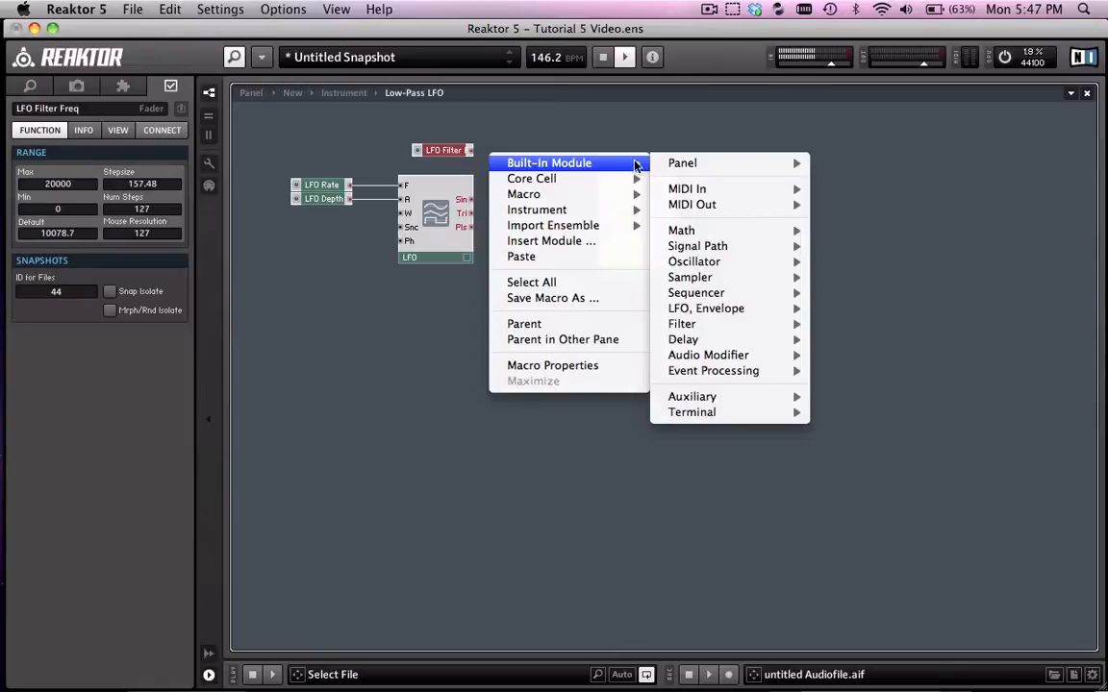
{"action": "mouse_move", "coordinate": [716, 264]}
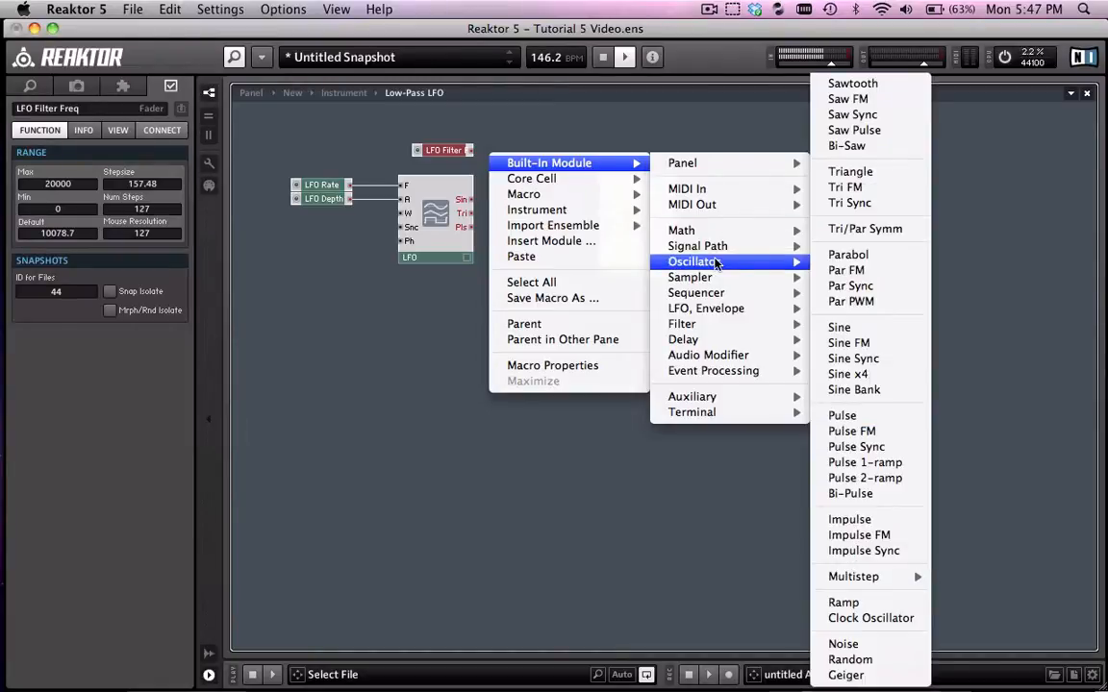
{"action": "mouse_move", "coordinate": [712, 231]}
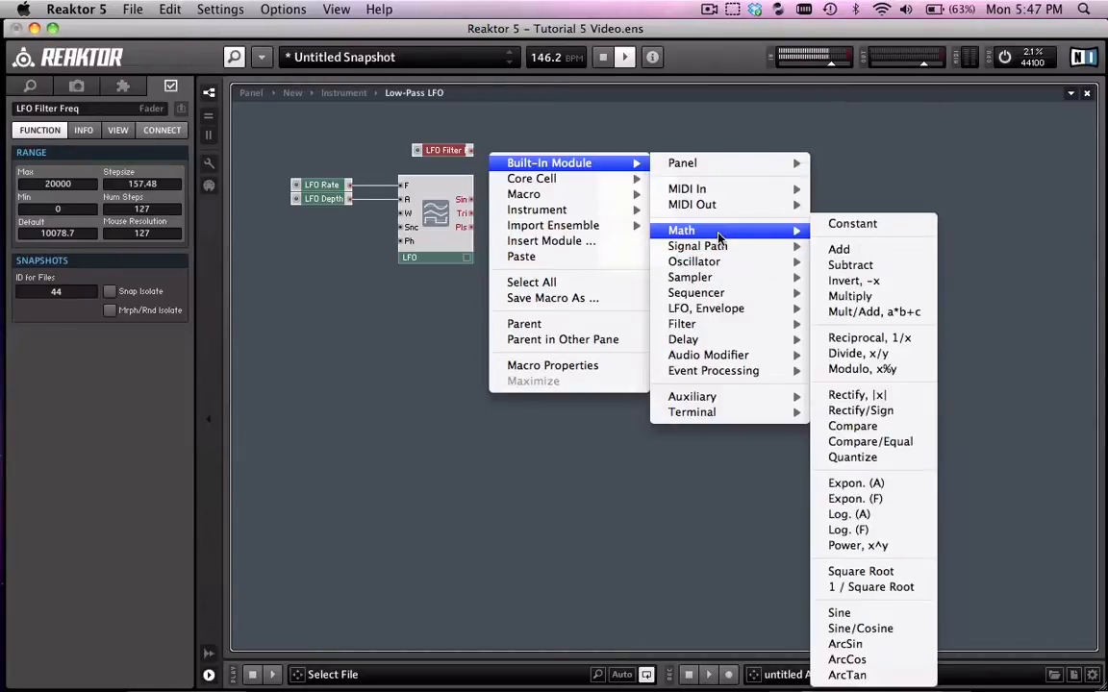
{"action": "left_click", "coordinate": [893, 530]}
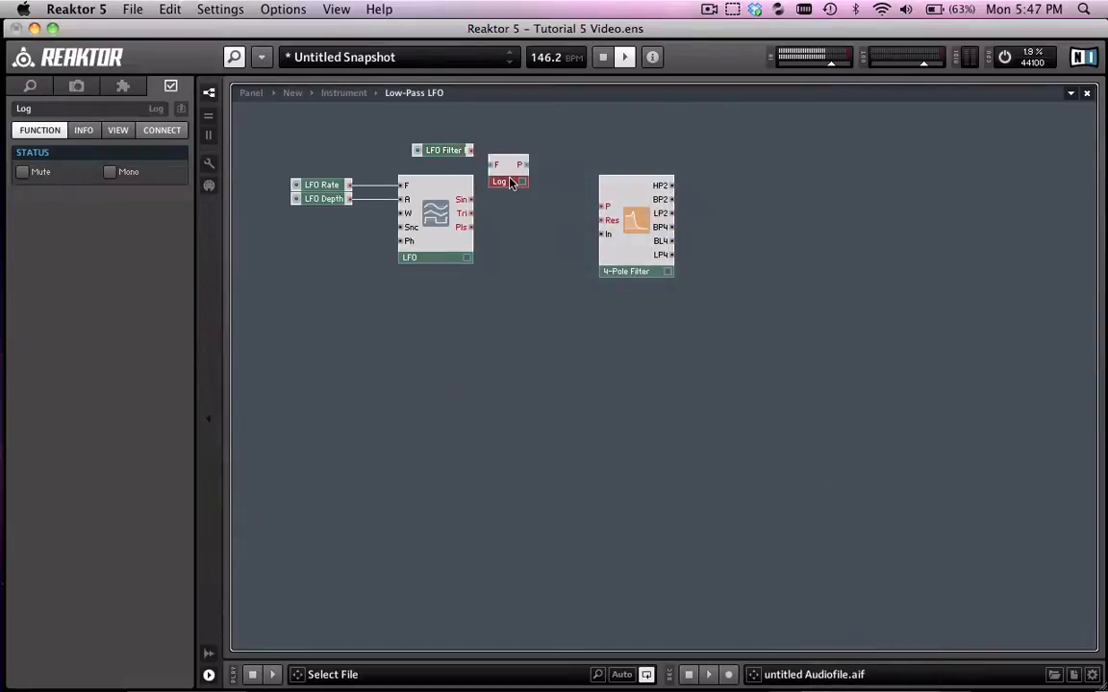
{"action": "left_click_drag", "start_coordinate": [511, 183], "coordinate": [605, 206]}
{"action": "left_click", "coordinate": [541, 236]}
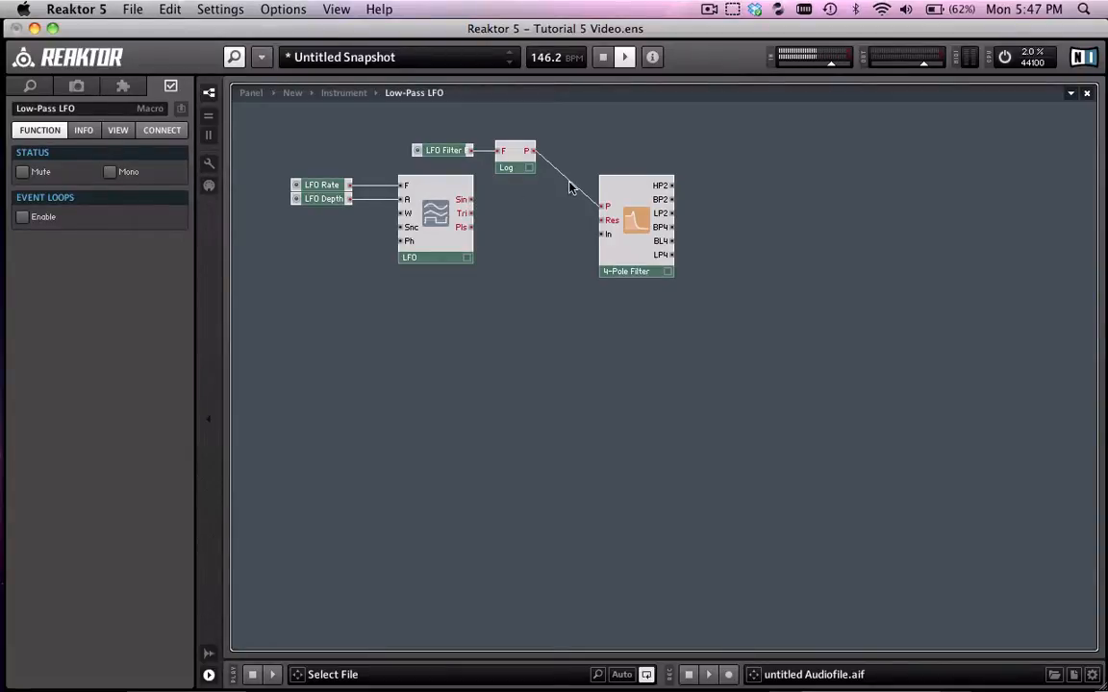
Move the 4-Pole Filter farther from the LFO and insert a math Add module between the Log module and the filter
{"action": "left_click_drag", "start_coordinate": [470, 199], "coordinate": [544, 206]}
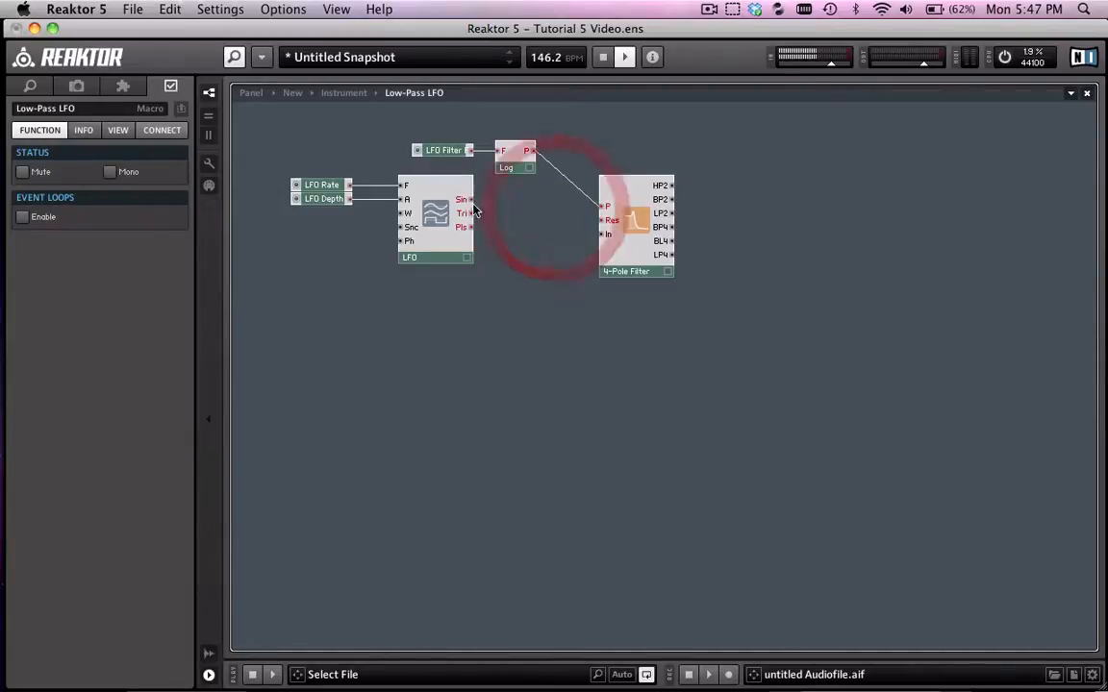
{"action": "left_click_drag", "start_coordinate": [633, 272], "coordinate": [708, 282]}
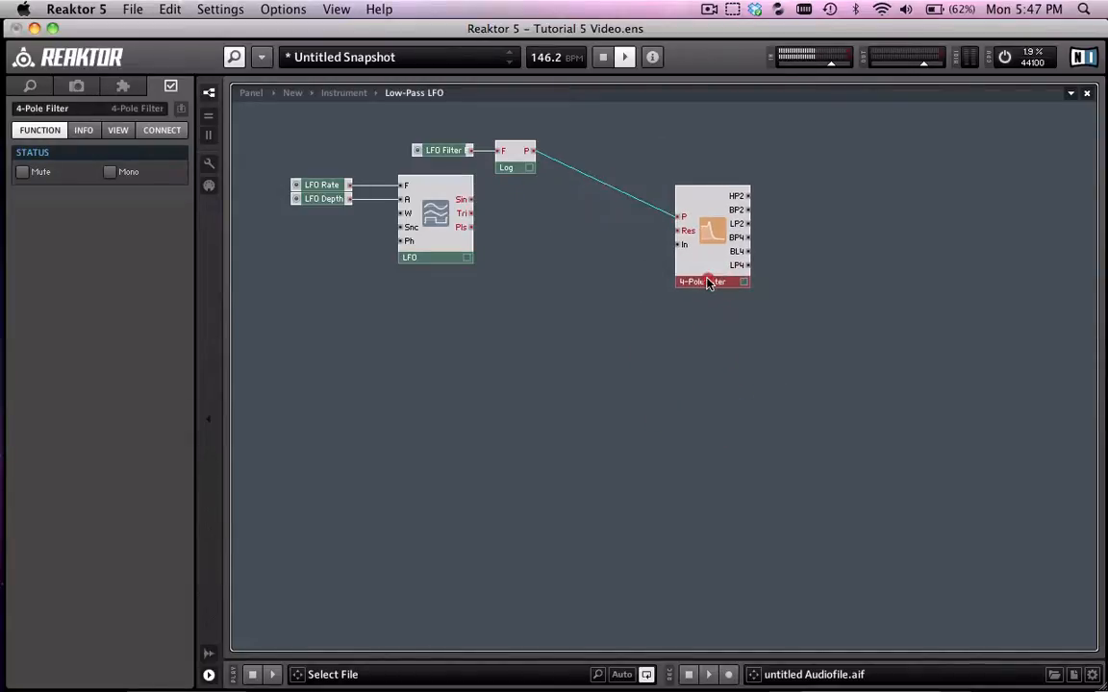
{"action": "left_click", "coordinate": [583, 240]}
{"action": "right_click", "coordinate": [584, 239]}
{"action": "mouse_move", "coordinate": [656, 252]}
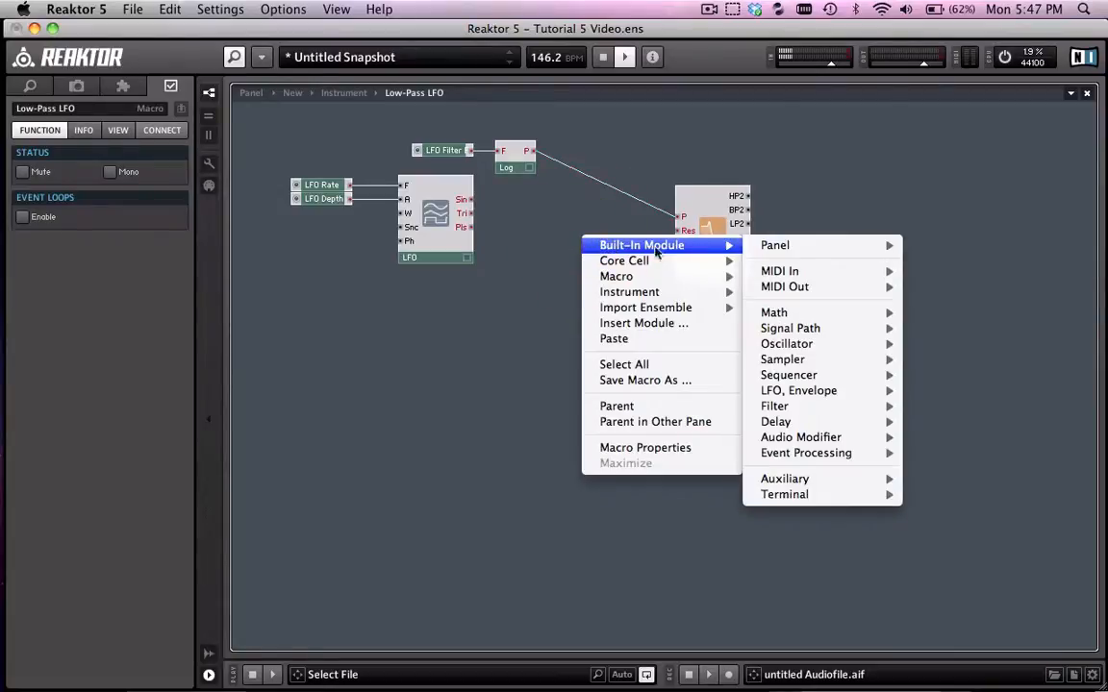
{"action": "mouse_move", "coordinate": [807, 312]}
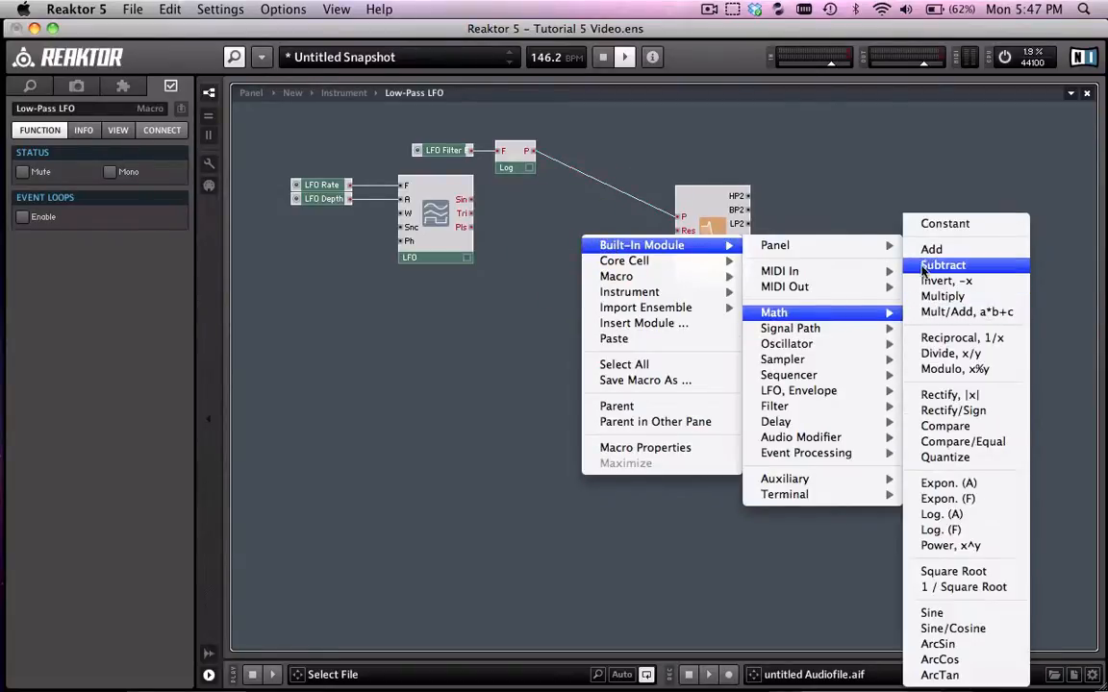
{"action": "left_click", "coordinate": [925, 250]}
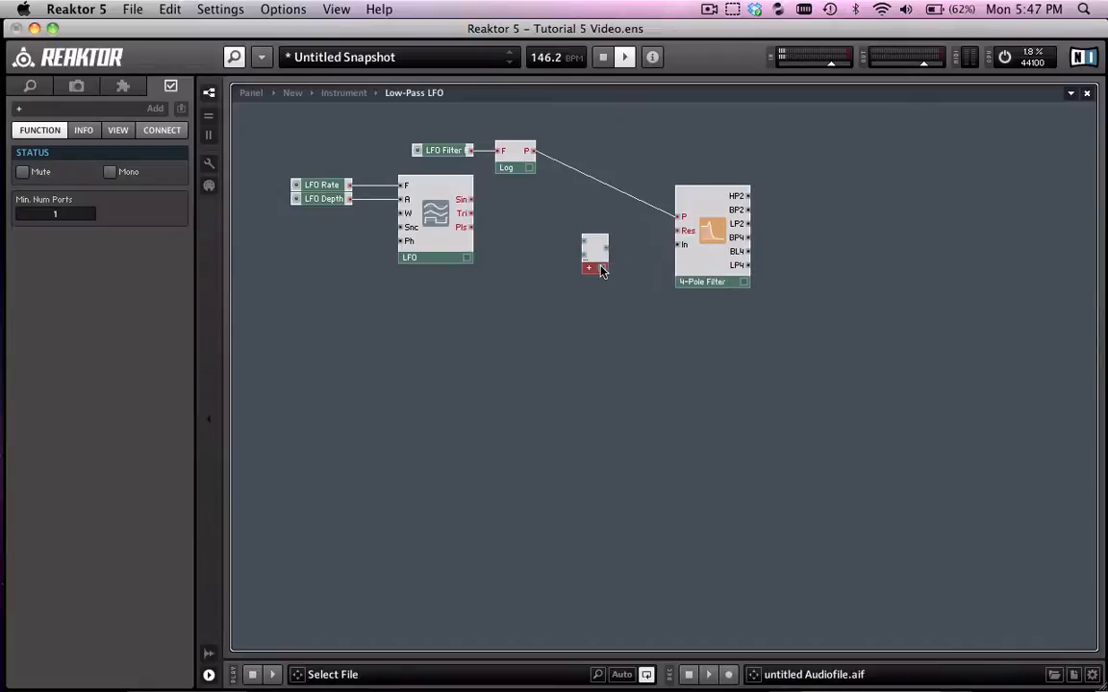
{"action": "left_click_drag", "start_coordinate": [596, 270], "coordinate": [619, 184]}
Replace the direct Log-to-filter wire by feeding Log's P and the LFO's Sin outputs into the Add module, and its output into the filter's P
{"action": "left_click", "coordinate": [602, 183]}
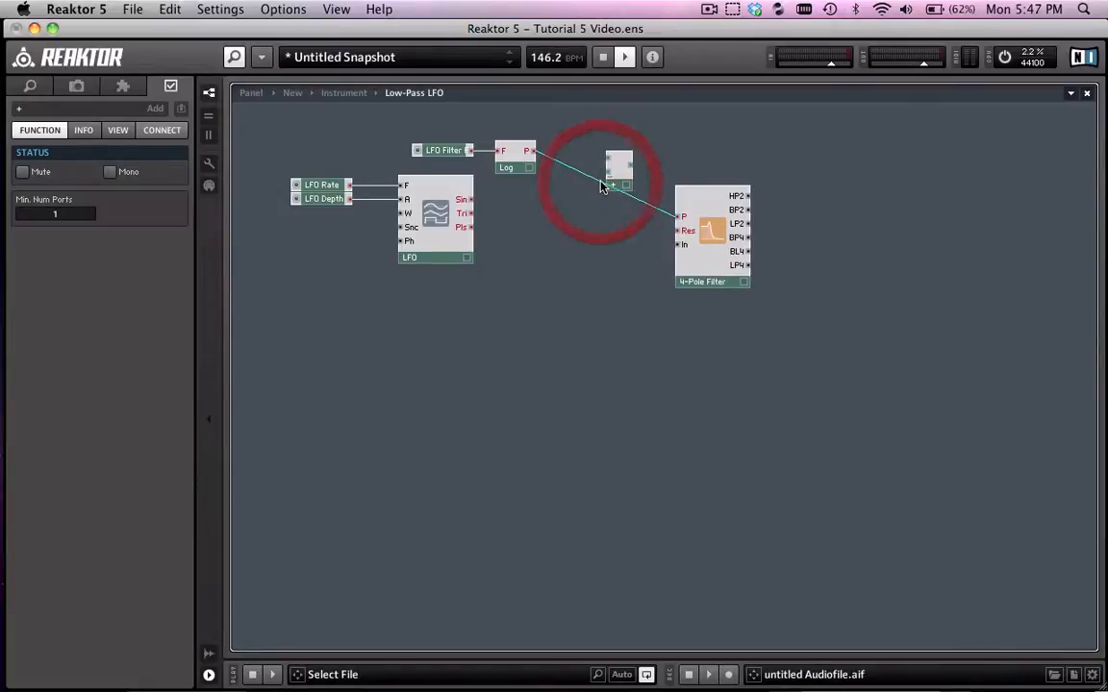
{"action": "key", "text": "Delete"}
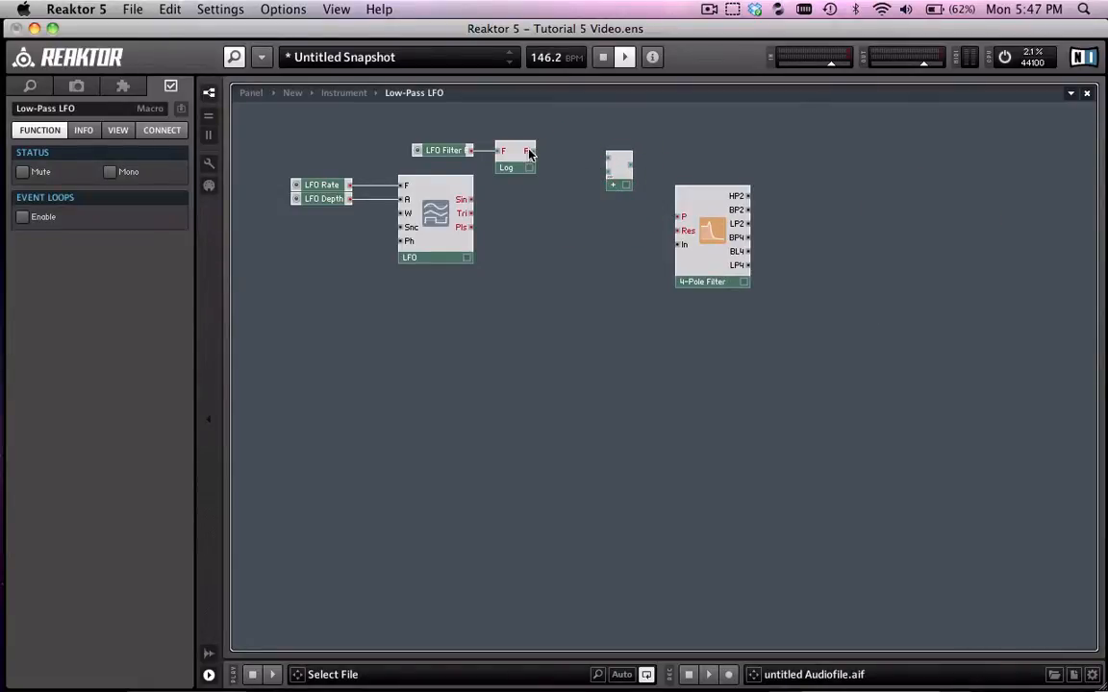
{"action": "left_click_drag", "start_coordinate": [527, 151], "coordinate": [615, 162]}
{"action": "left_click_drag", "start_coordinate": [528, 151], "coordinate": [612, 158]}
{"action": "left_click_drag", "start_coordinate": [462, 199], "coordinate": [682, 227]}
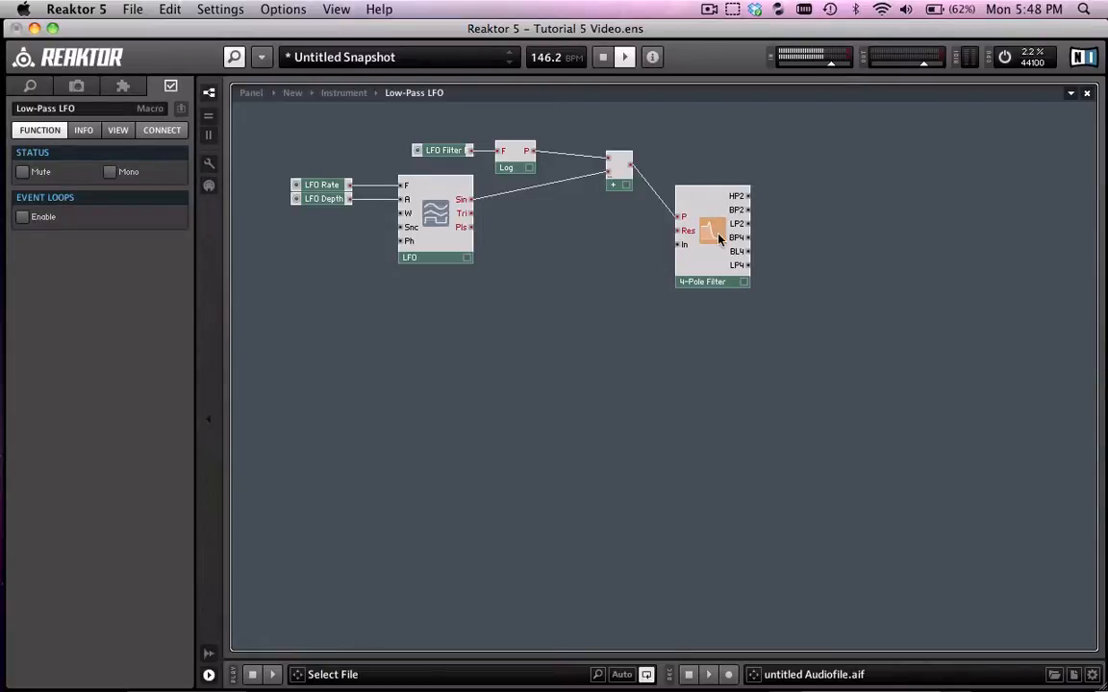
Return to the Instrument structure and rearrange the modules so Low-Pass LFO sits between the oscillators' adder and the Master multiplier
{"action": "double_click", "coordinate": [602, 282]}
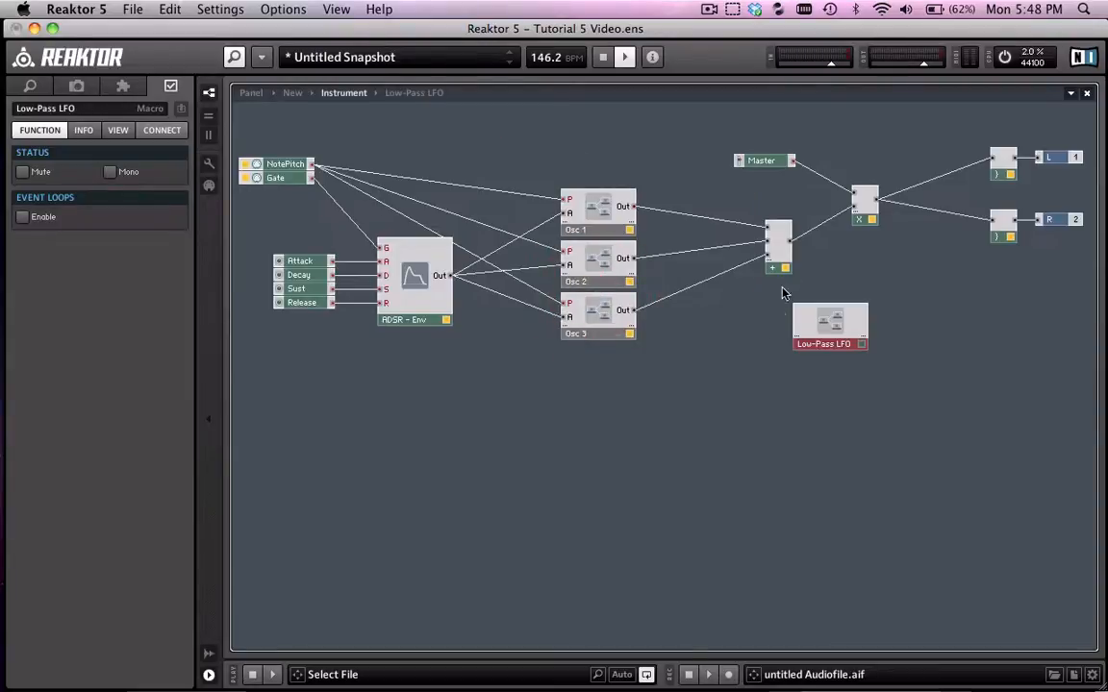
{"action": "left_click_drag", "start_coordinate": [815, 321], "coordinate": [840, 297]}
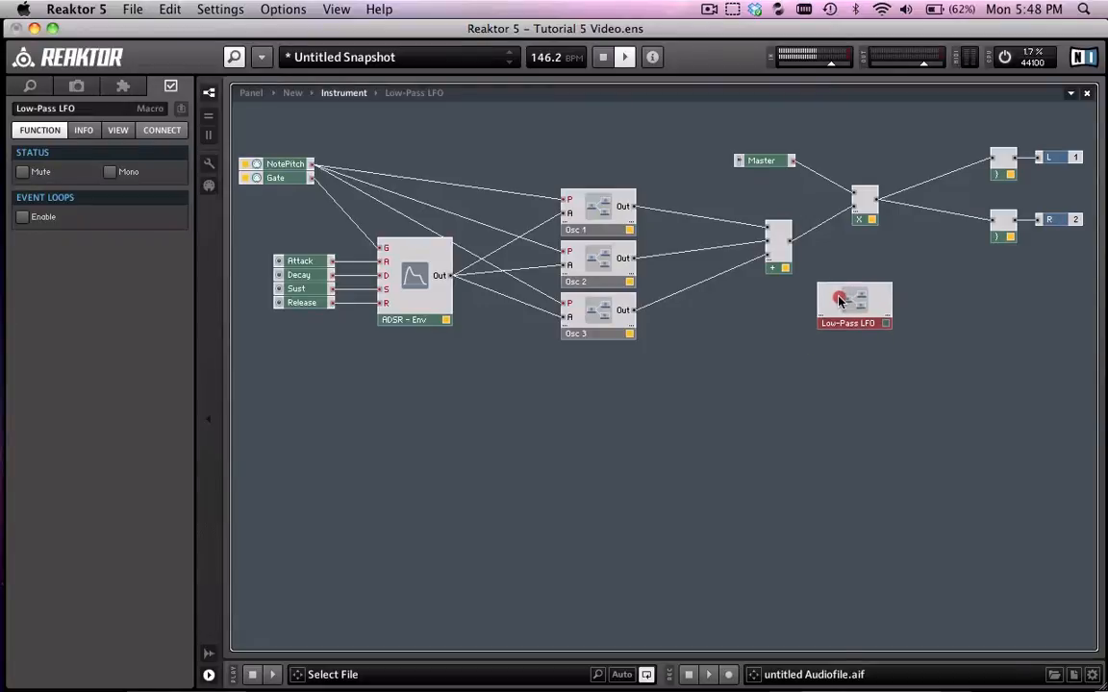
{"action": "left_click", "coordinate": [807, 237]}
{"action": "left_click_drag", "start_coordinate": [771, 124], "coordinate": [953, 222]}
{"action": "left_click", "coordinate": [889, 247]}
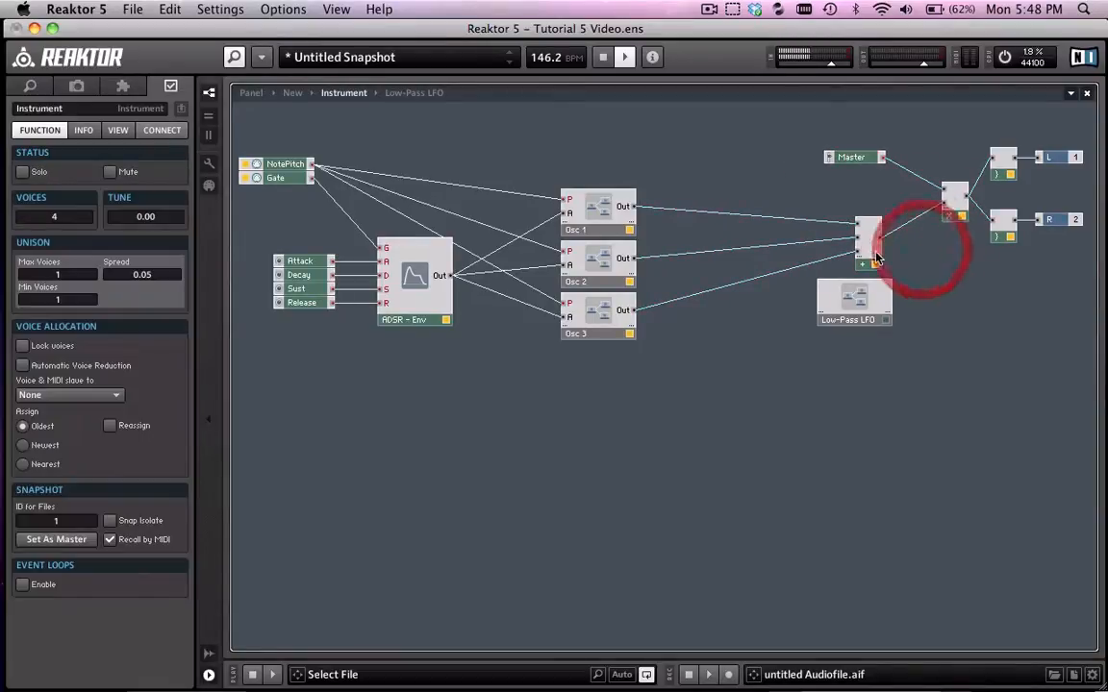
{"action": "left_click_drag", "start_coordinate": [868, 268], "coordinate": [717, 267]}
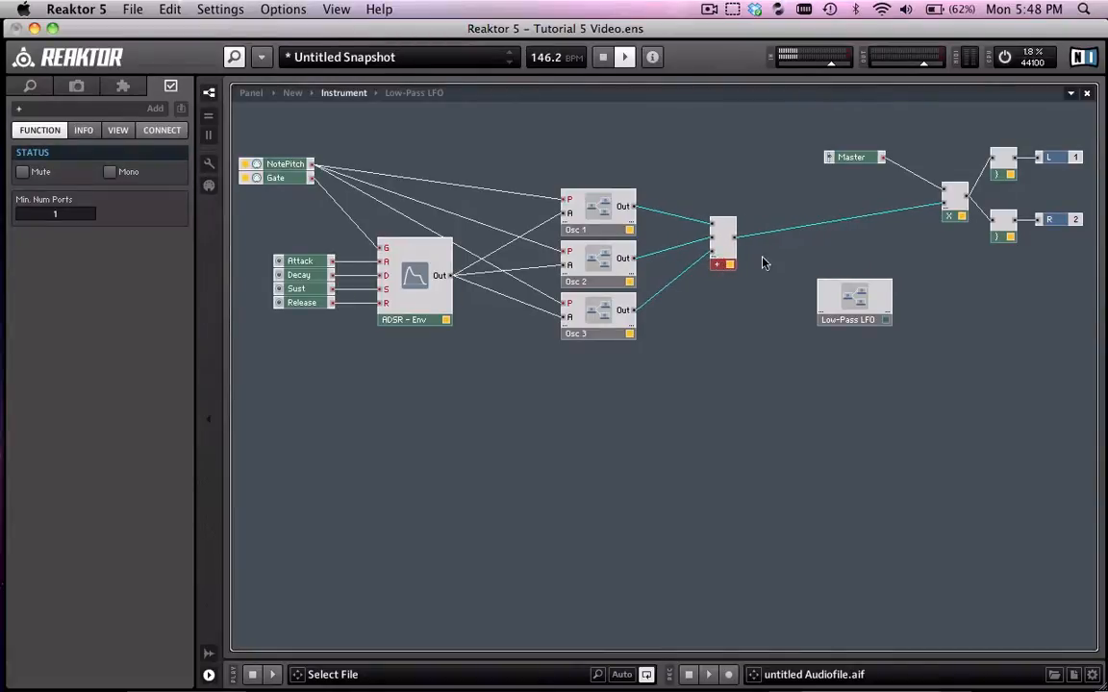
{"action": "left_click_drag", "start_coordinate": [861, 329], "coordinate": [837, 289]}
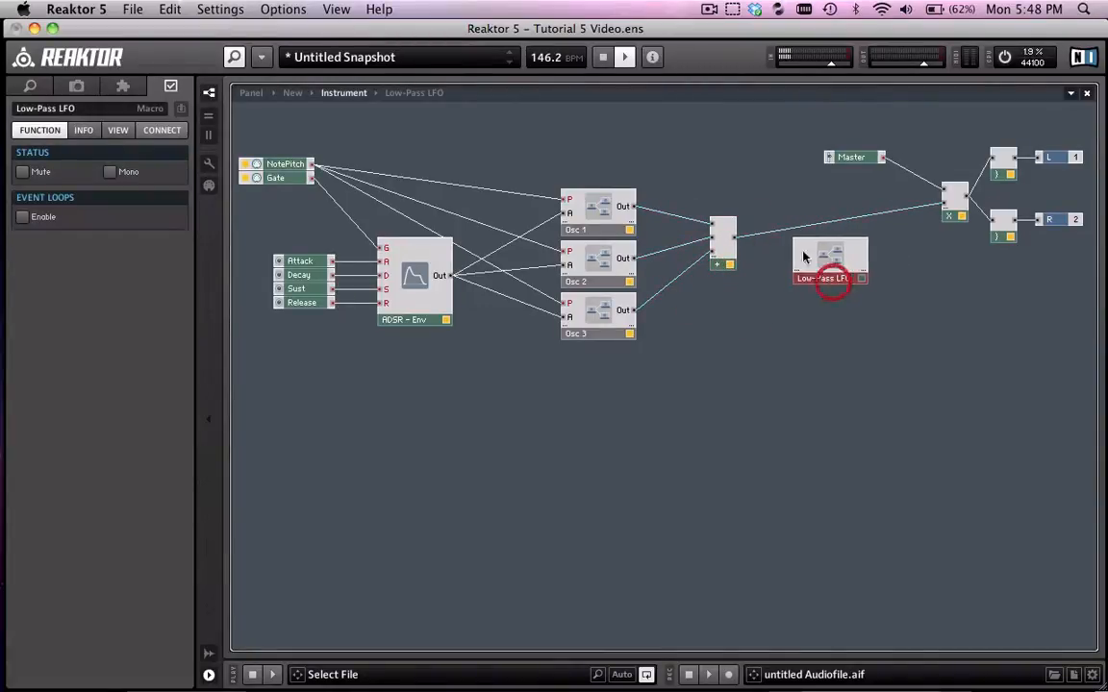
Delete the adder-to-multiplier wire and route the signal through new In and Out ports on the Low-Pass LFO macro
{"action": "left_click", "coordinate": [780, 232]}
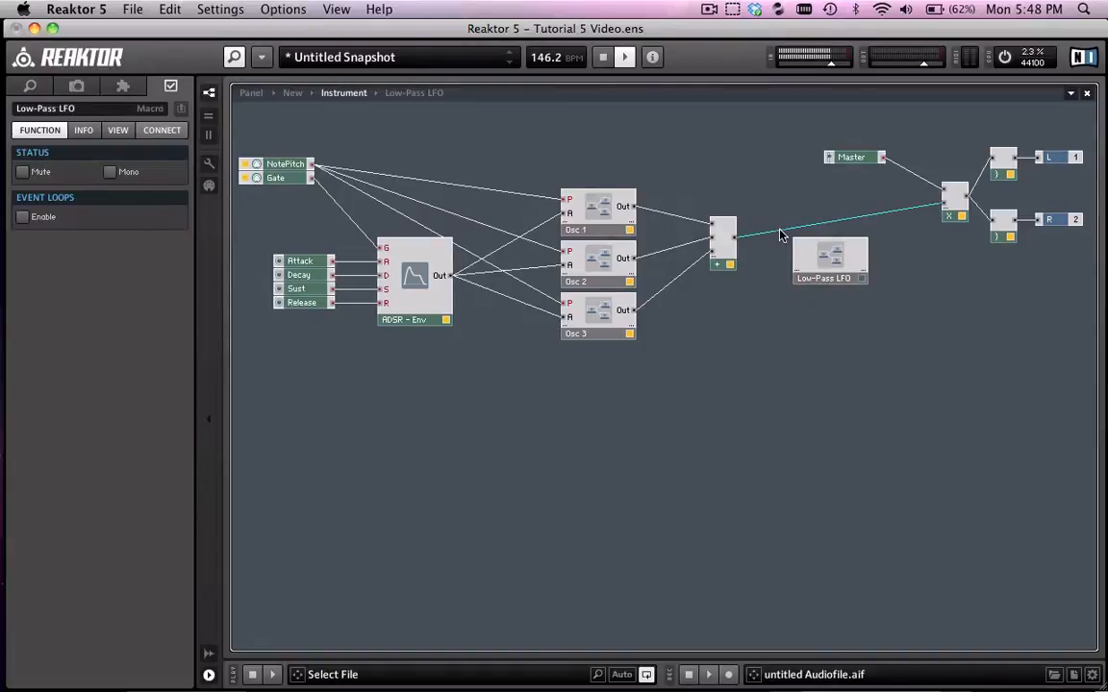
{"action": "left_click", "coordinate": [772, 236]}
{"action": "left_click", "coordinate": [746, 240]}
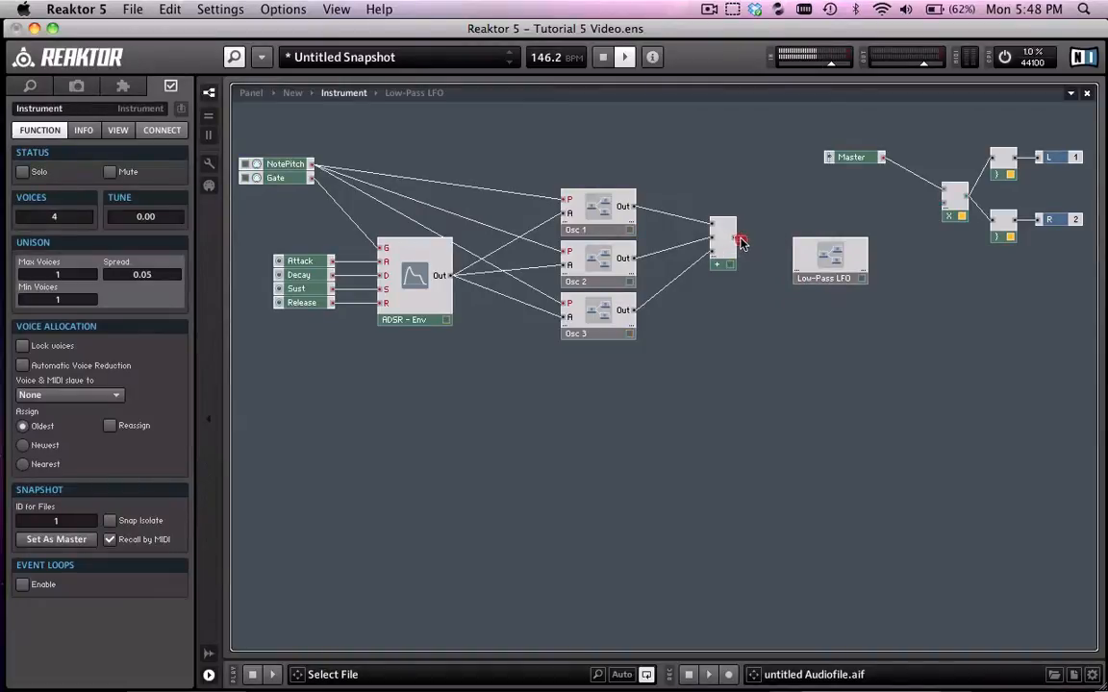
{"action": "left_click_drag", "start_coordinate": [748, 243], "coordinate": [804, 252]}
{"action": "left_click_drag", "start_coordinate": [945, 208], "coordinate": [863, 255]}
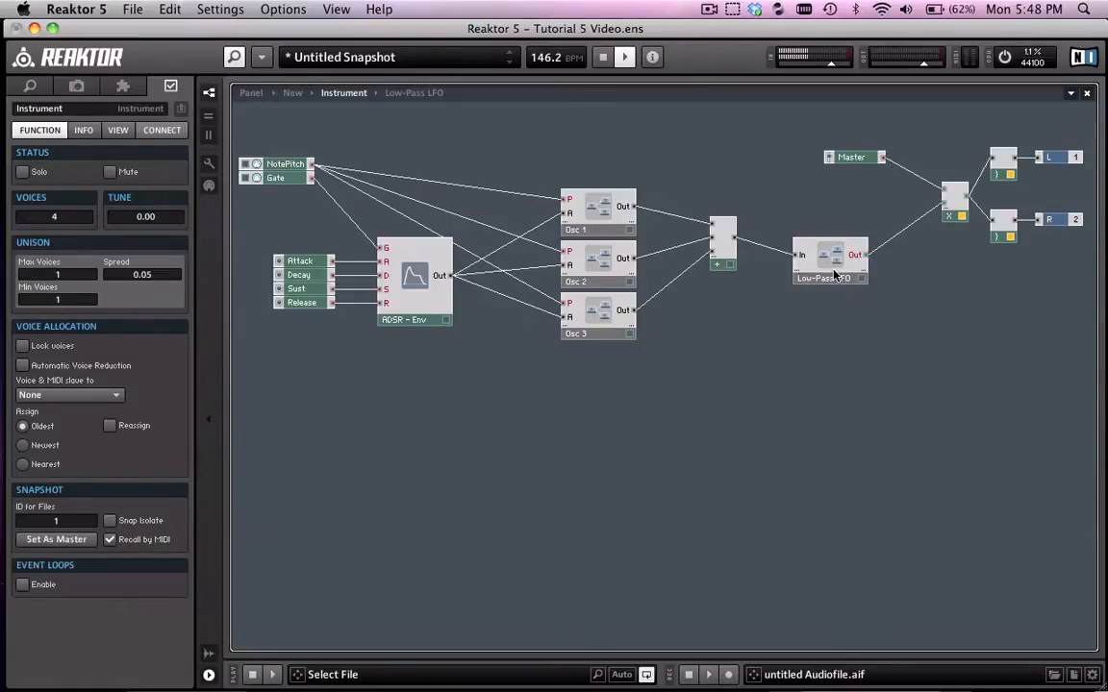
Inside the Low-Pass LFO macro, reposition the ports and wire In to the 4-Pole Filter's In and its LP4 output to Out
{"action": "left_click", "coordinate": [806, 267]}
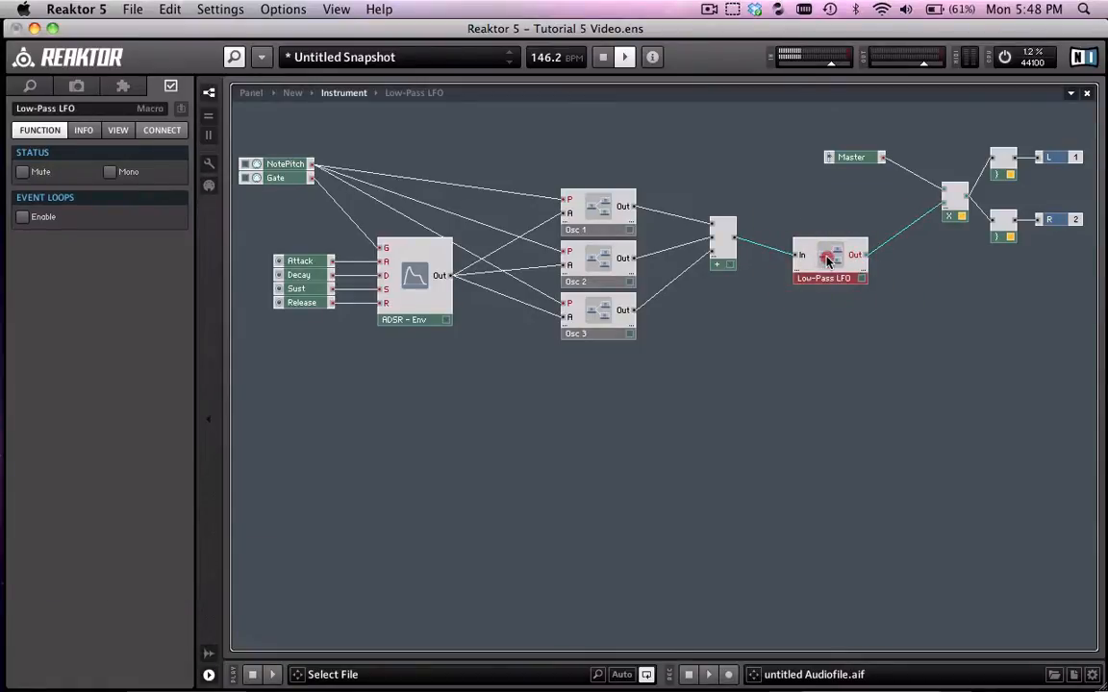
{"action": "double_click", "coordinate": [827, 259]}
{"action": "left_click", "coordinate": [571, 324]}
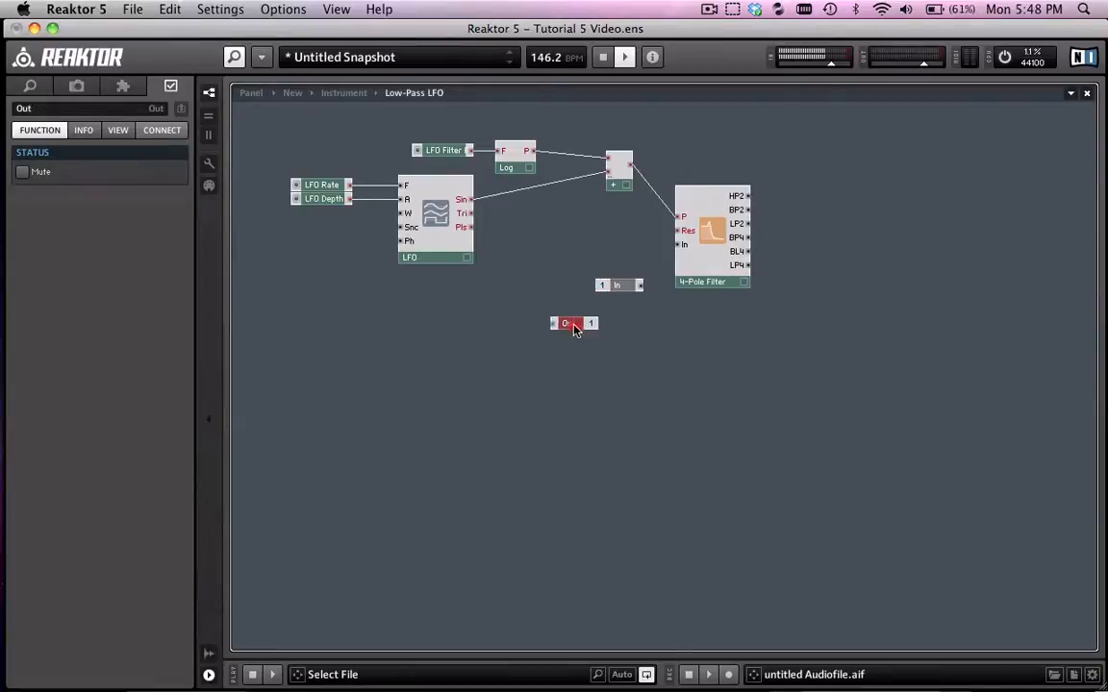
{"action": "left_click_drag", "start_coordinate": [575, 329], "coordinate": [676, 334]}
{"action": "left_click_drag", "start_coordinate": [616, 284], "coordinate": [498, 347]}
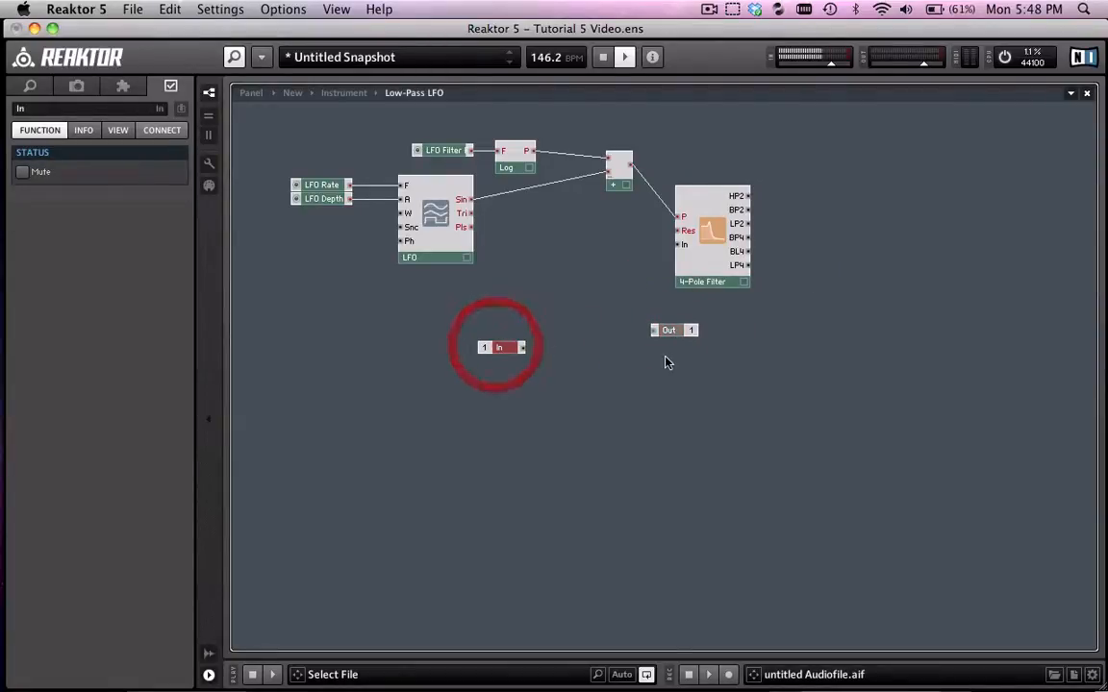
{"action": "left_click_drag", "start_coordinate": [677, 336], "coordinate": [806, 267]}
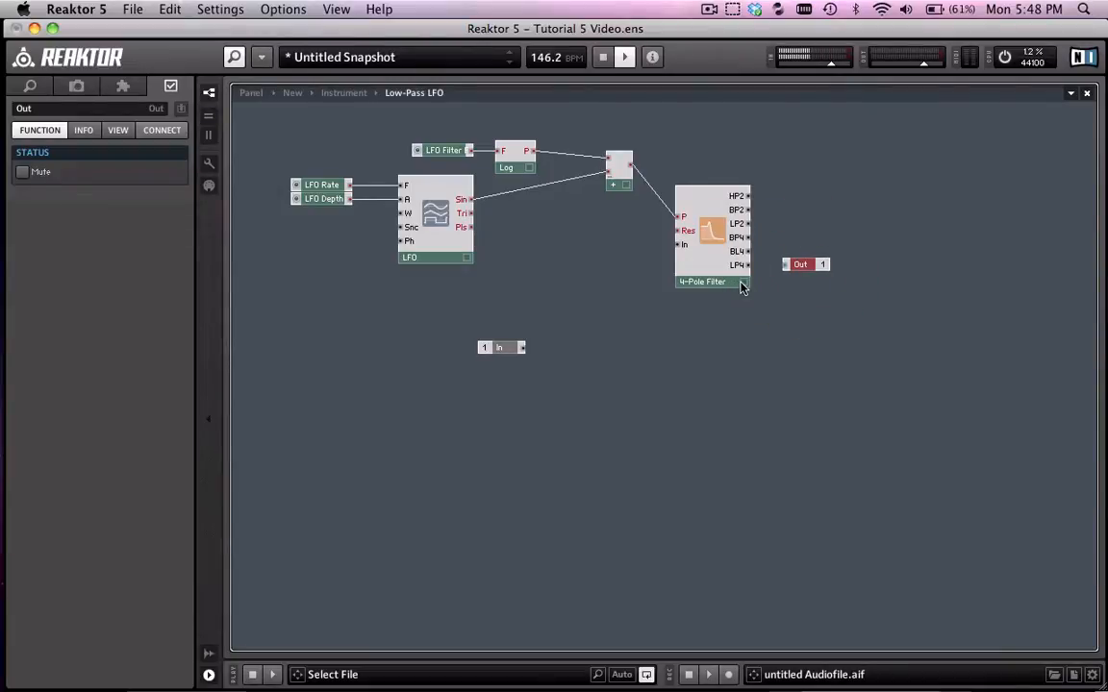
{"action": "left_click_drag", "start_coordinate": [749, 264], "coordinate": [791, 270]}
{"action": "left_click_drag", "start_coordinate": [501, 348], "coordinate": [678, 244]}
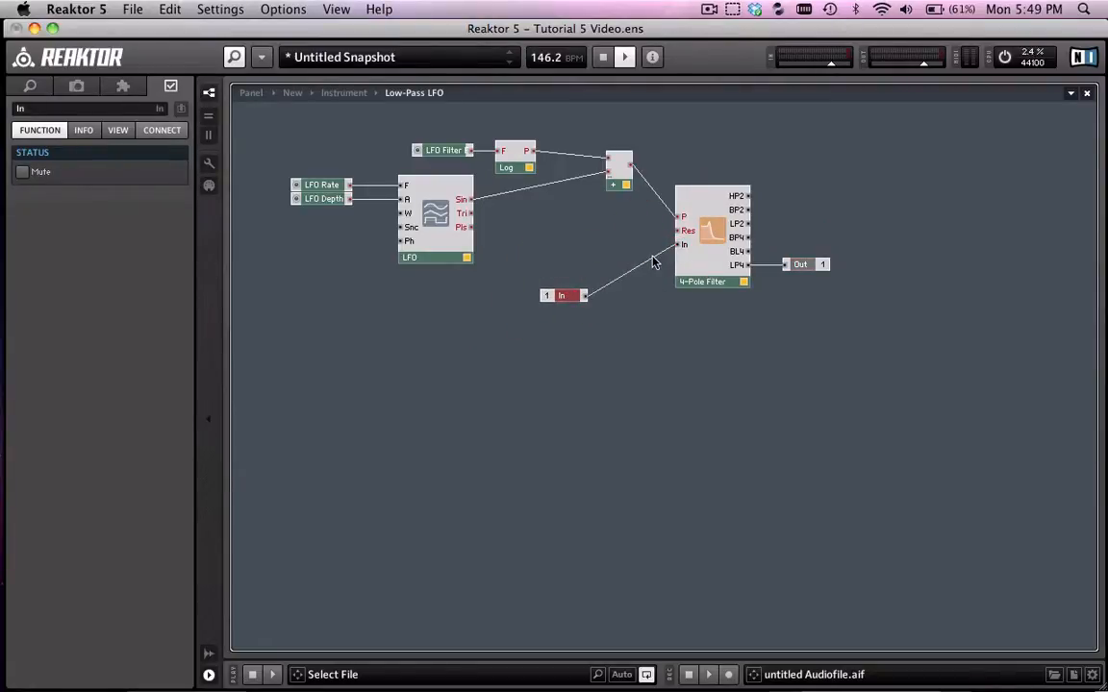
Examine the range settings of the LFO Rate, LFO Depth and LFO Filter Freq controls feeding the LFO and Log modules
{"action": "left_click", "coordinate": [323, 185]}
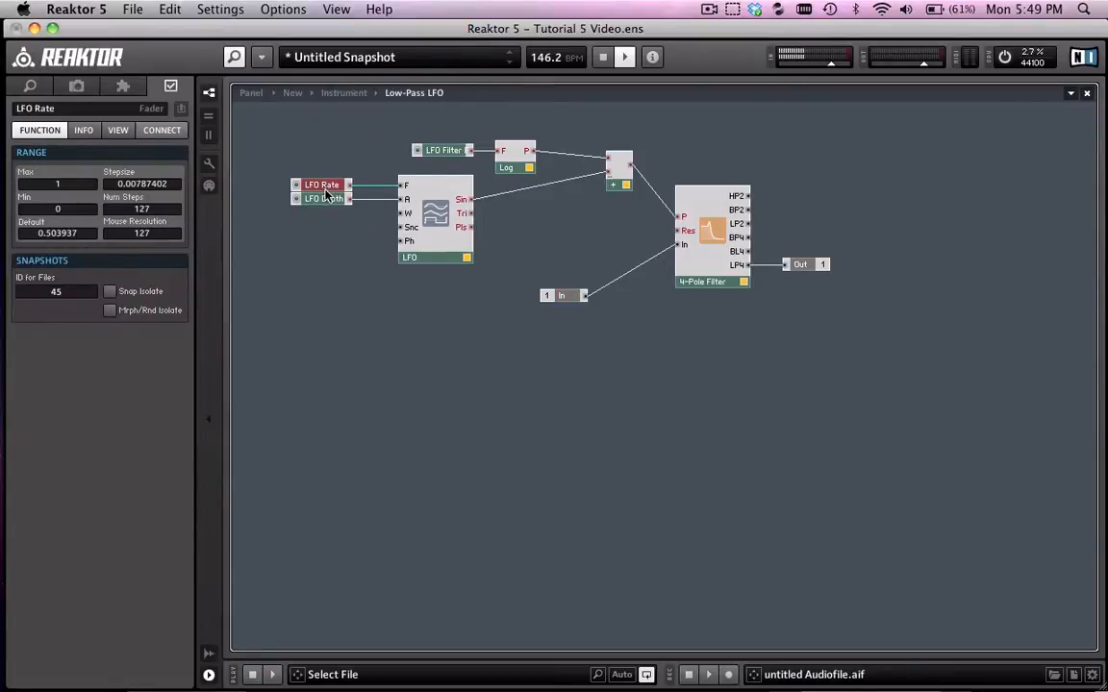
{"action": "left_click", "coordinate": [324, 200]}
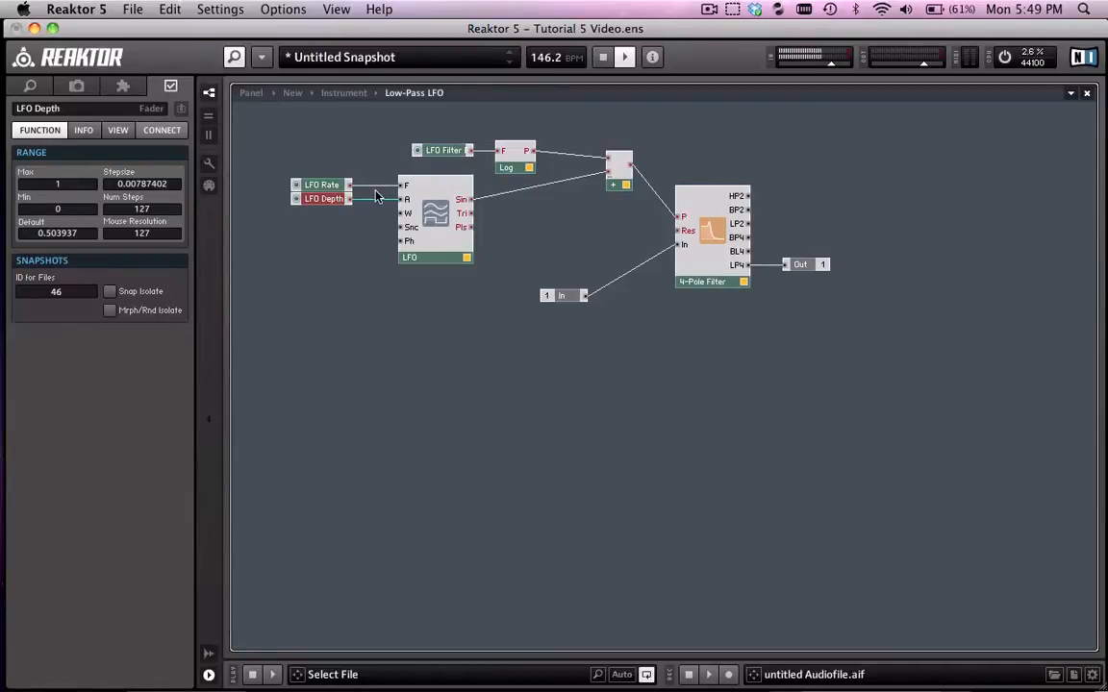
{"action": "left_click", "coordinate": [444, 152]}
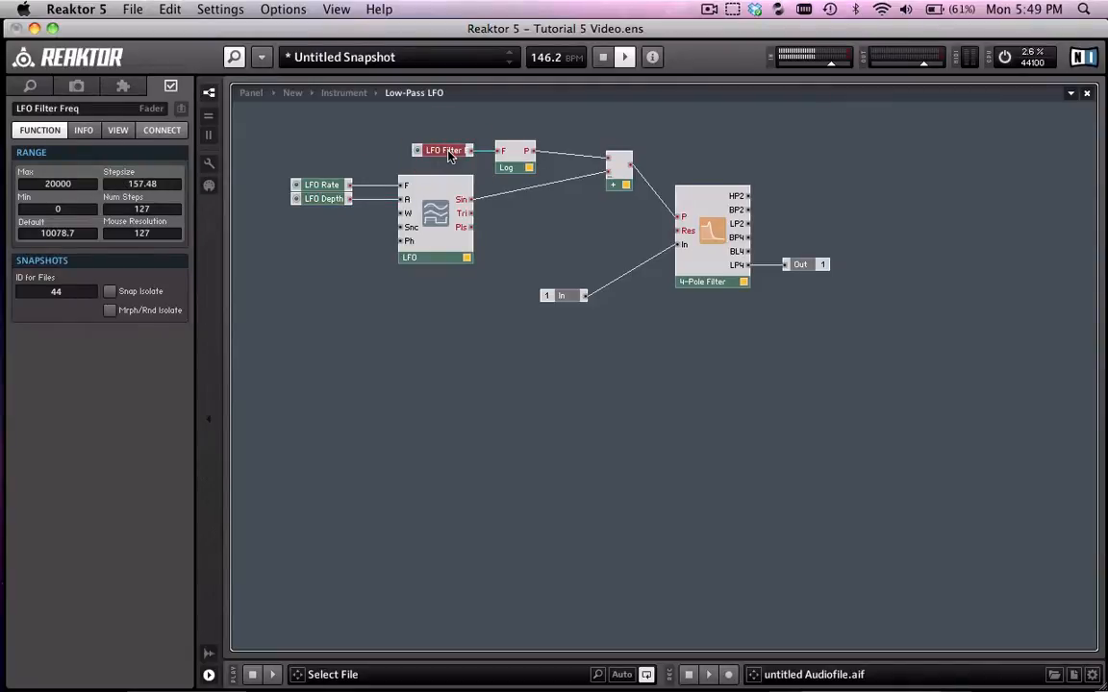
{"action": "left_click", "coordinate": [510, 172]}
{"action": "left_click", "coordinate": [454, 151]}
{"action": "left_click", "coordinate": [650, 238]}
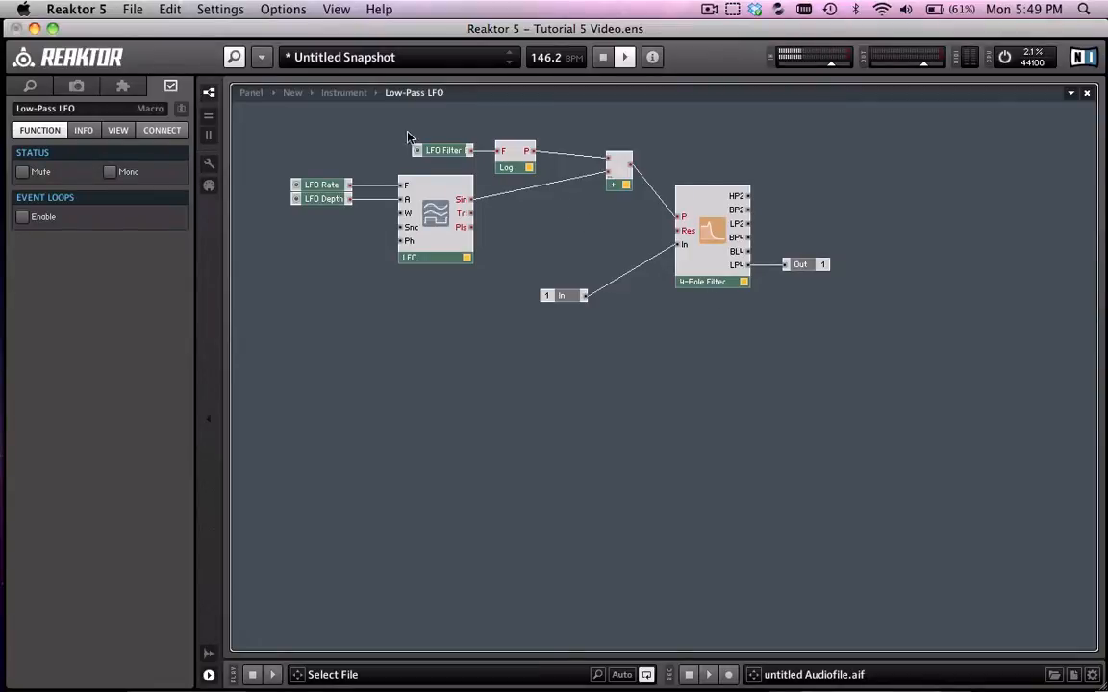
{"action": "double_click", "coordinate": [673, 334]}
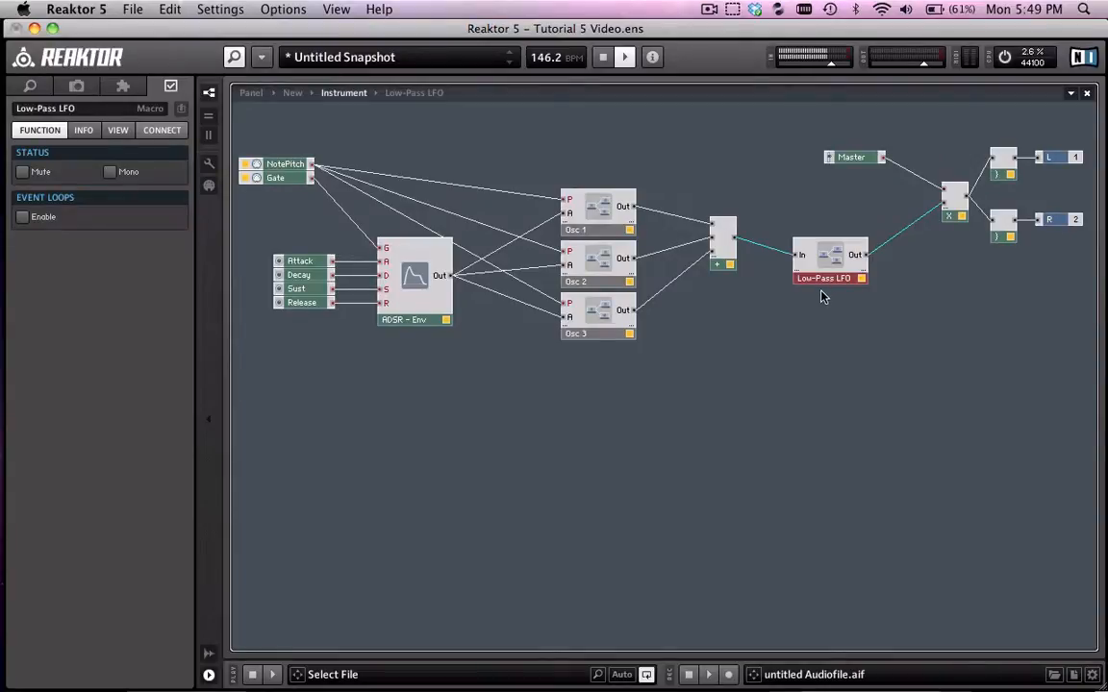
{"action": "double_click", "coordinate": [830, 267]}
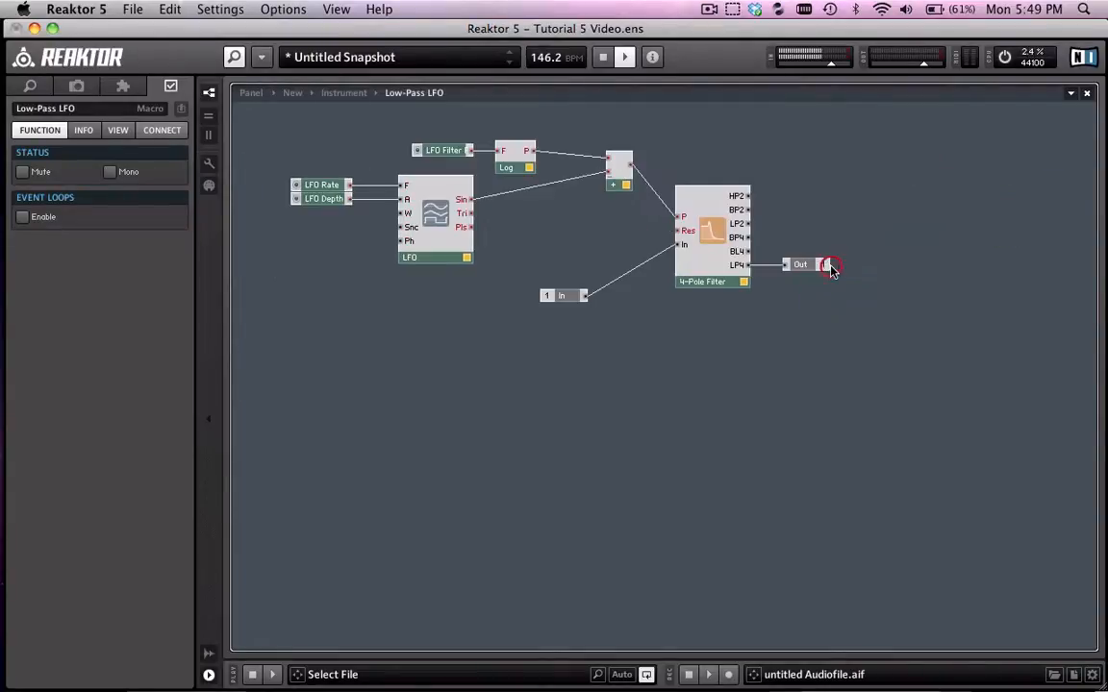
Set the maximum of the LFO Rate control's range to 20
{"action": "left_click", "coordinate": [325, 185]}
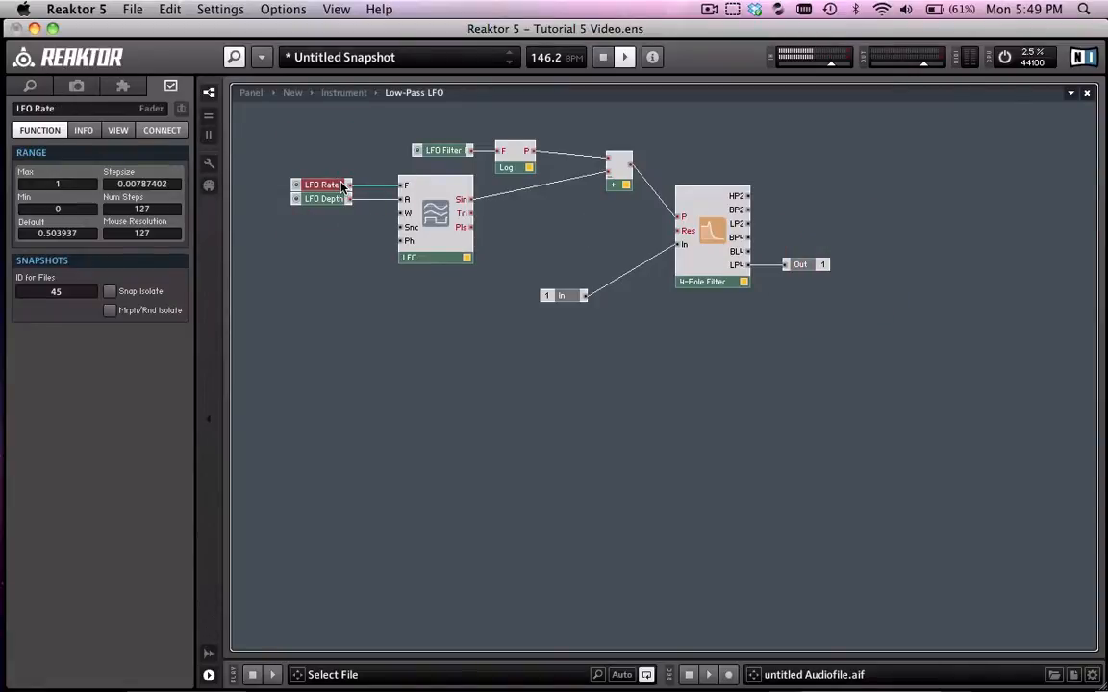
{"action": "double_click", "coordinate": [61, 185]}
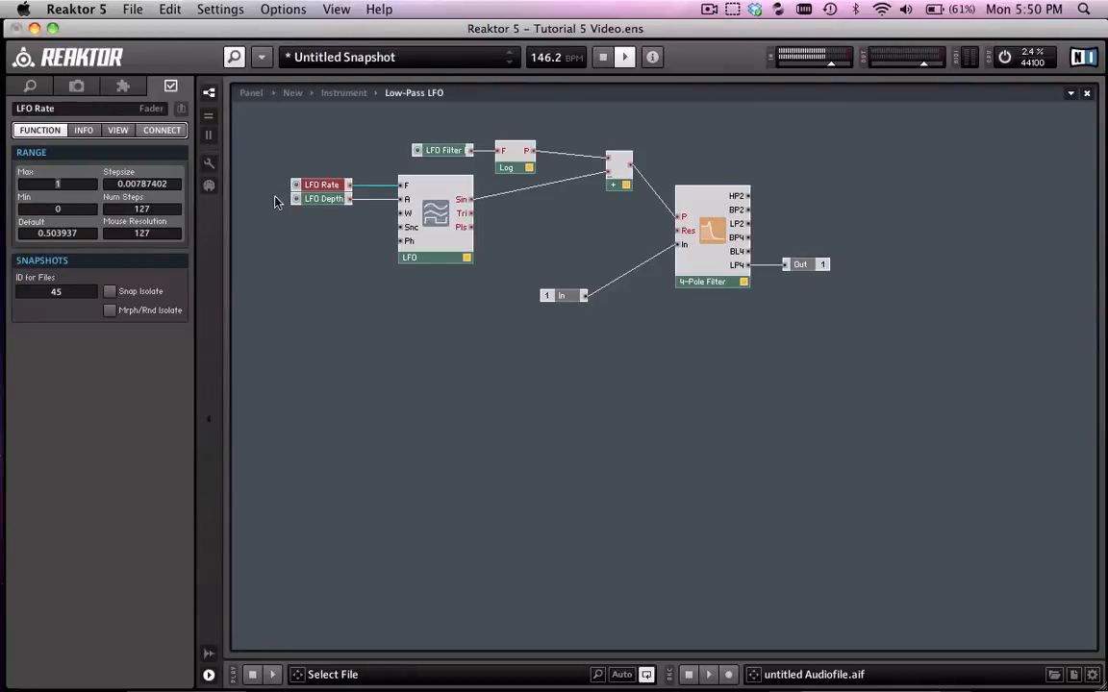
{"action": "type", "text": "20"}
{"action": "key", "text": "Return"}
{"action": "key", "text": "Return"}
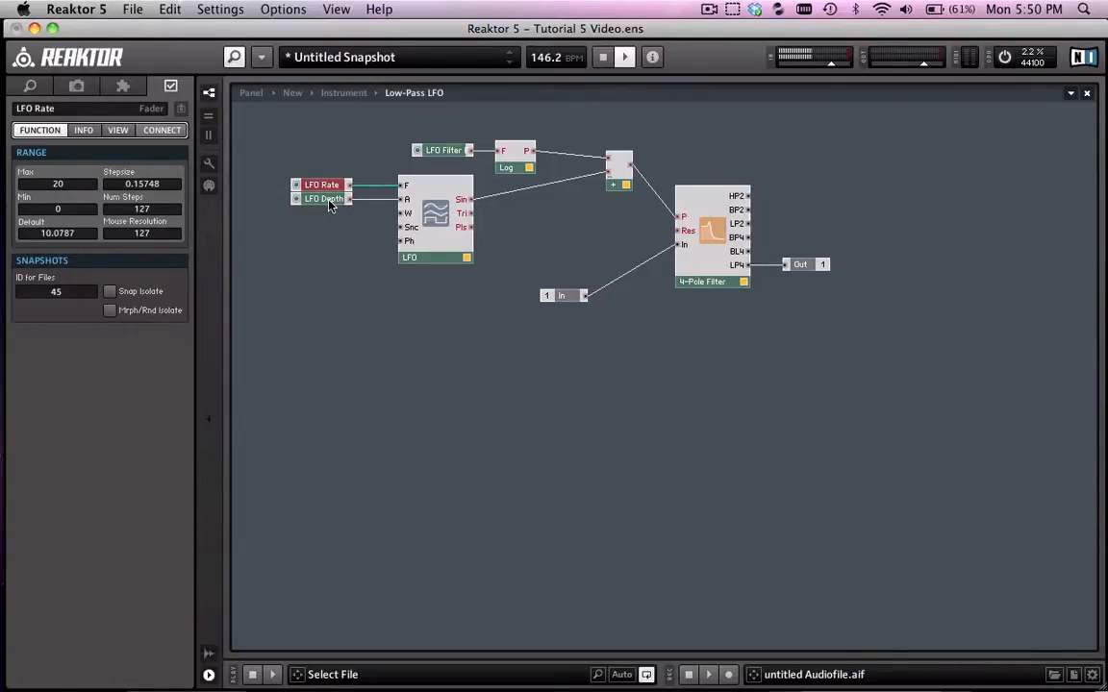
Set the maximum of the LFO Depth control's range to 2
{"action": "left_click", "coordinate": [327, 200]}
{"action": "left_click", "coordinate": [58, 184]}
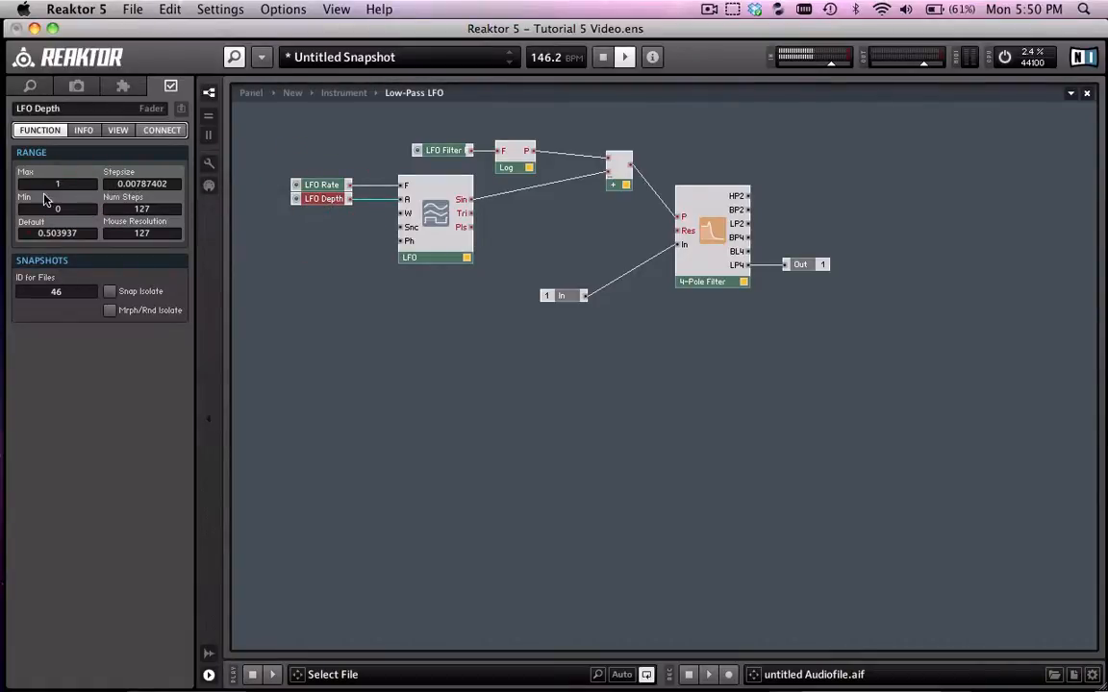
{"action": "double_click", "coordinate": [74, 184]}
{"action": "type", "text": "2"}
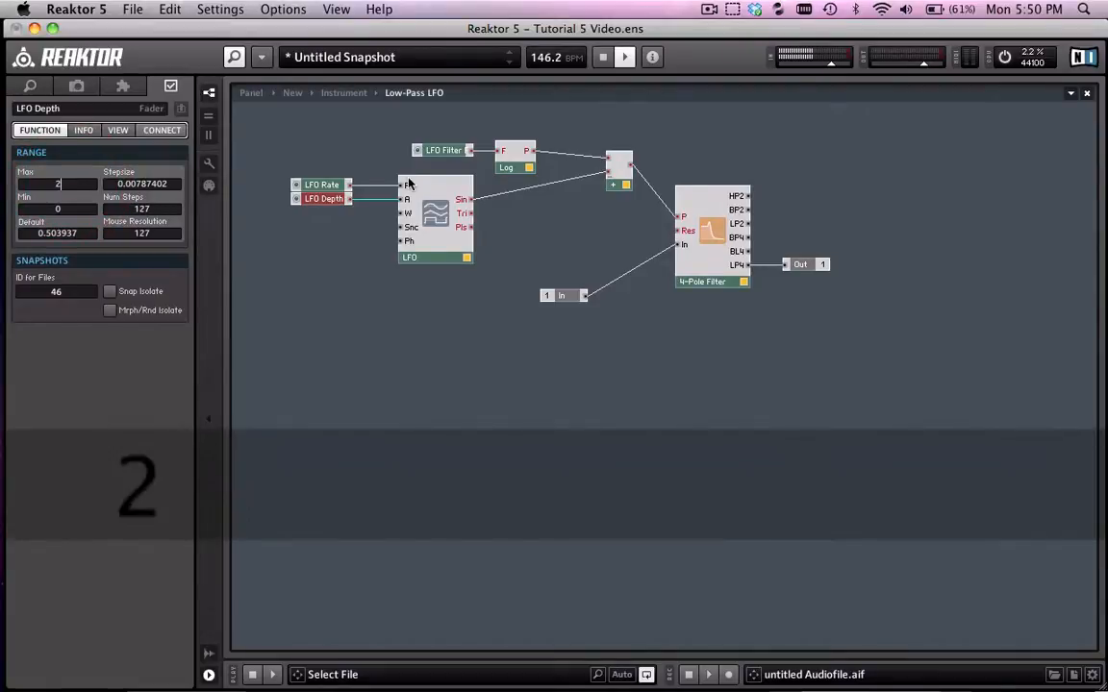
{"action": "key", "text": "Return"}
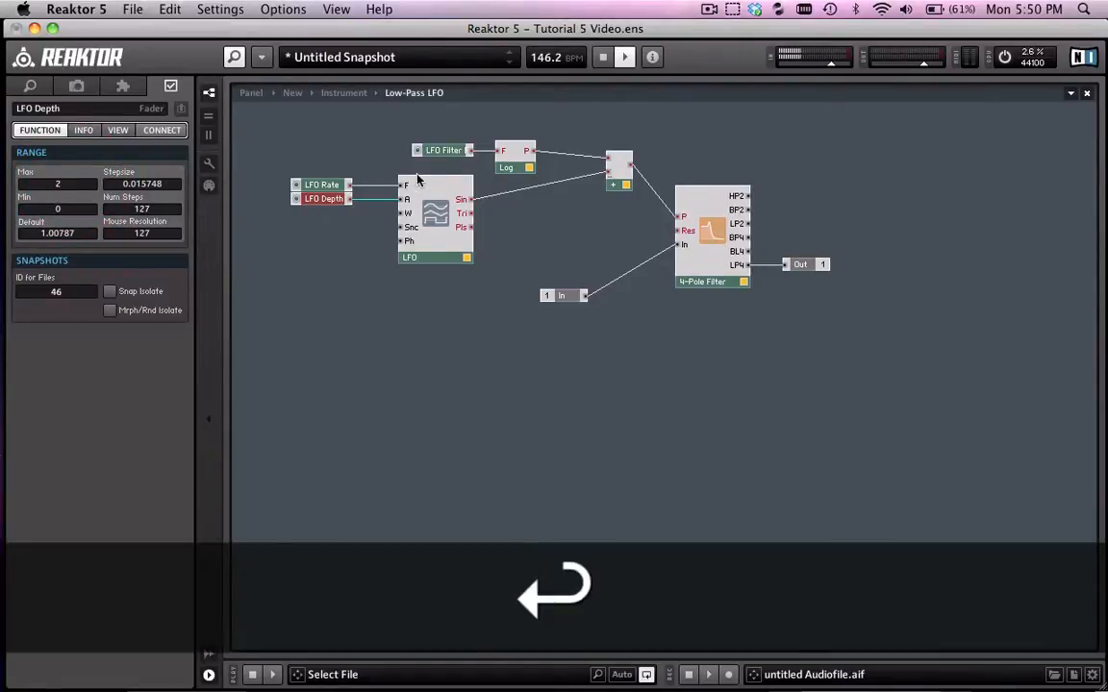
{"action": "left_click", "coordinate": [442, 151]}
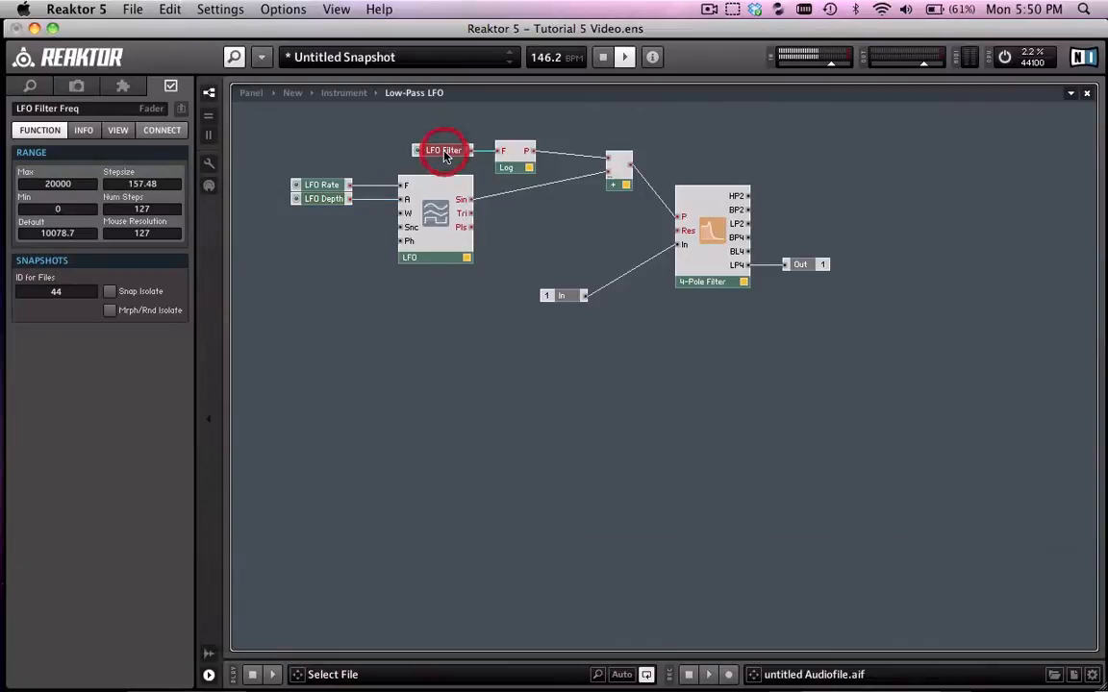
{"action": "left_click", "coordinate": [320, 184]}
{"action": "left_click", "coordinate": [323, 199]}
{"action": "left_click", "coordinate": [548, 362]}
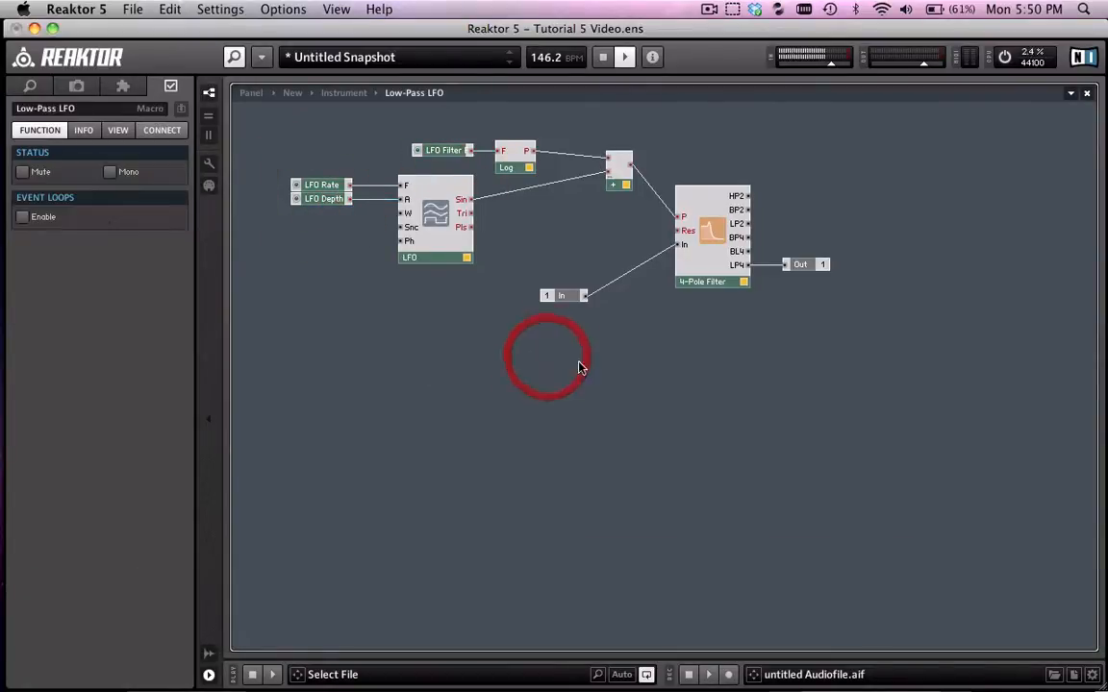
{"action": "left_click", "coordinate": [401, 317]}
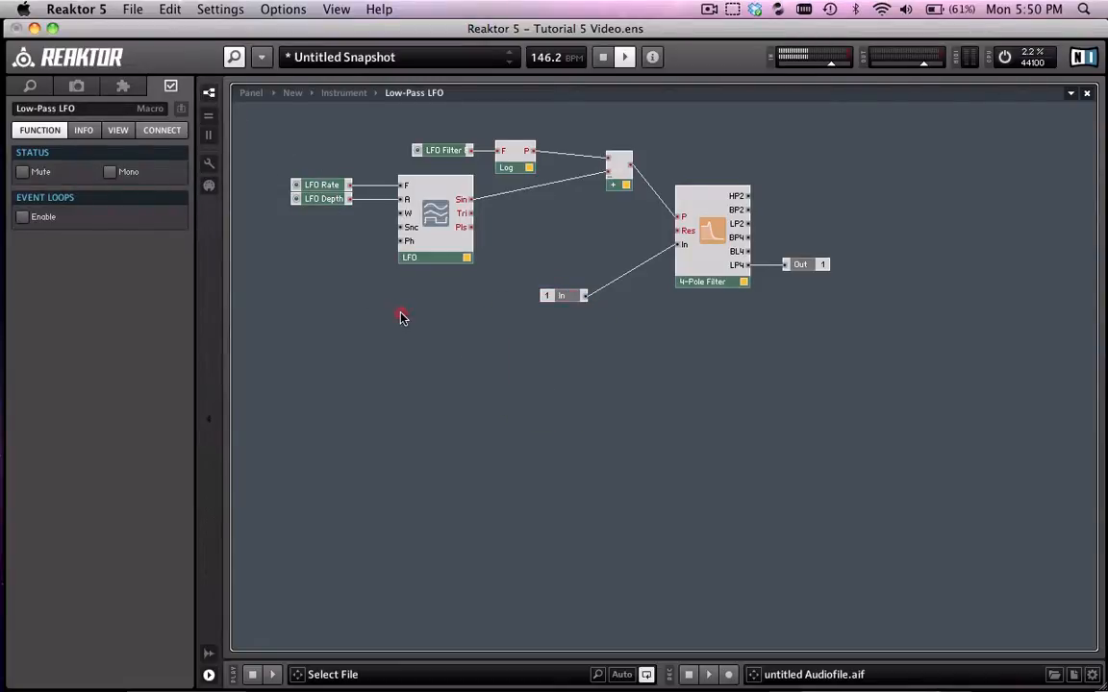
Switch to the instrument panel and stack the LFO Filter Freq, LFO Rate and LFO Depth knobs vertically beneath the Master fader
{"action": "double_click", "coordinate": [486, 348]}
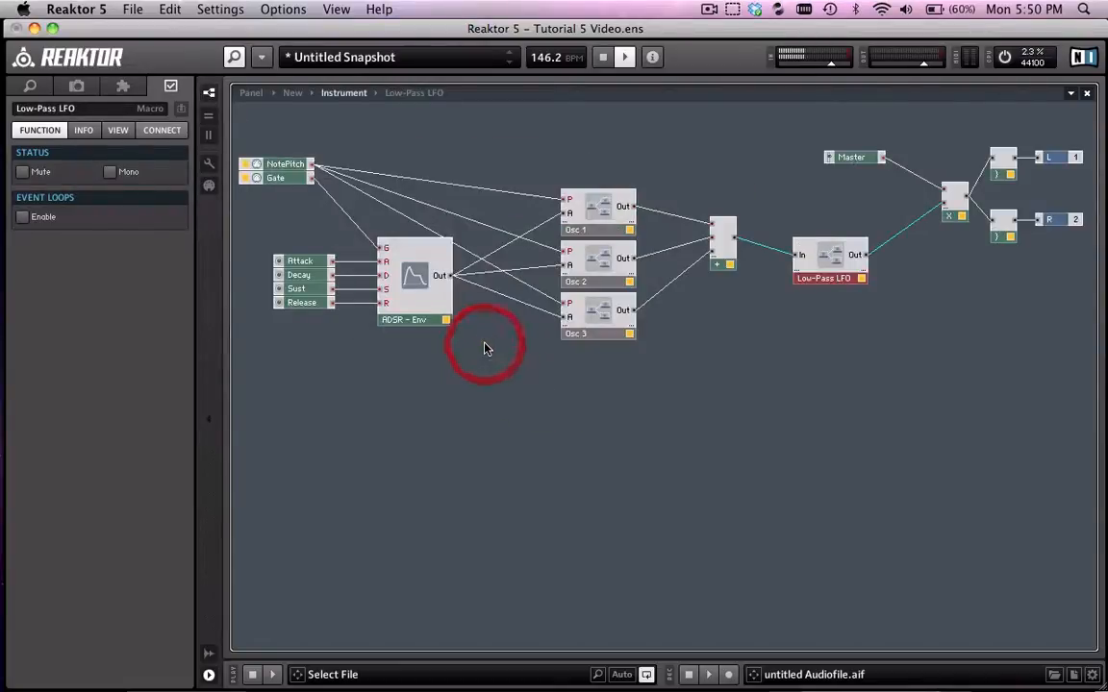
{"action": "left_click", "coordinate": [210, 95]}
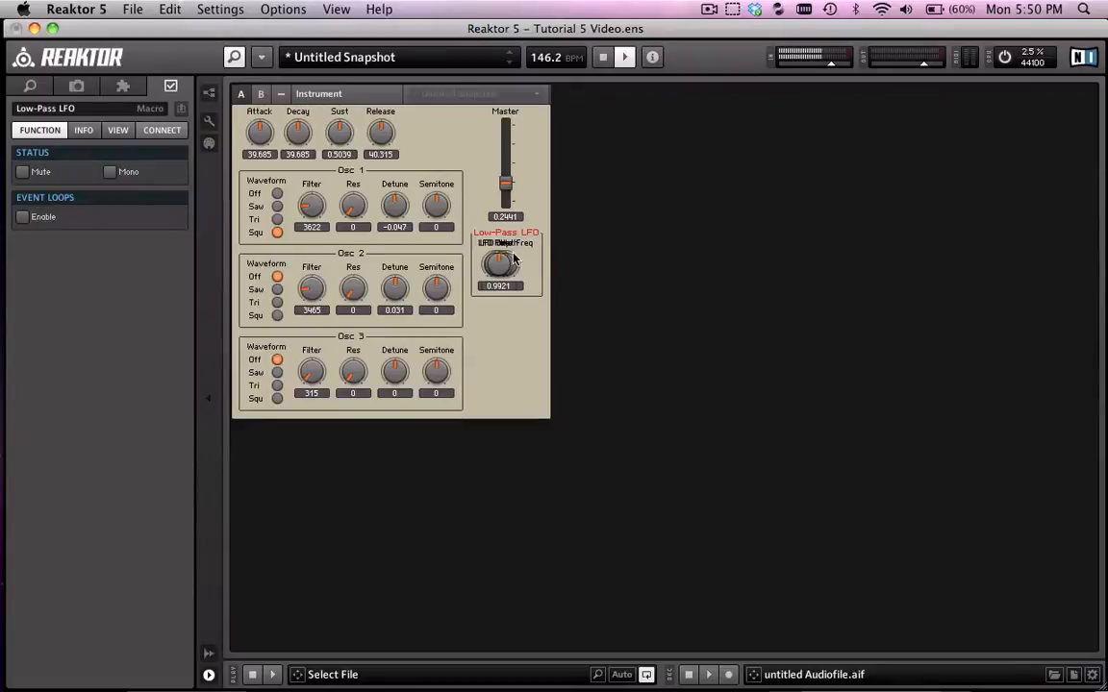
{"action": "left_click", "coordinate": [208, 125]}
{"action": "left_click_drag", "start_coordinate": [499, 264], "coordinate": [500, 363]}
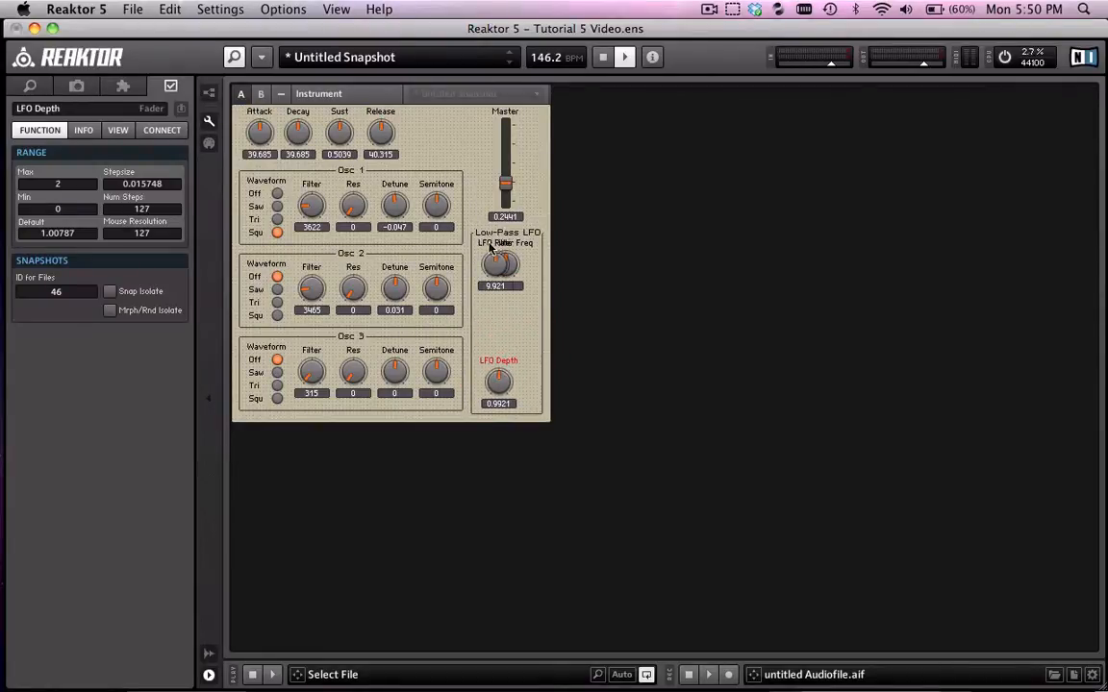
{"action": "left_click_drag", "start_coordinate": [491, 258], "coordinate": [492, 306]}
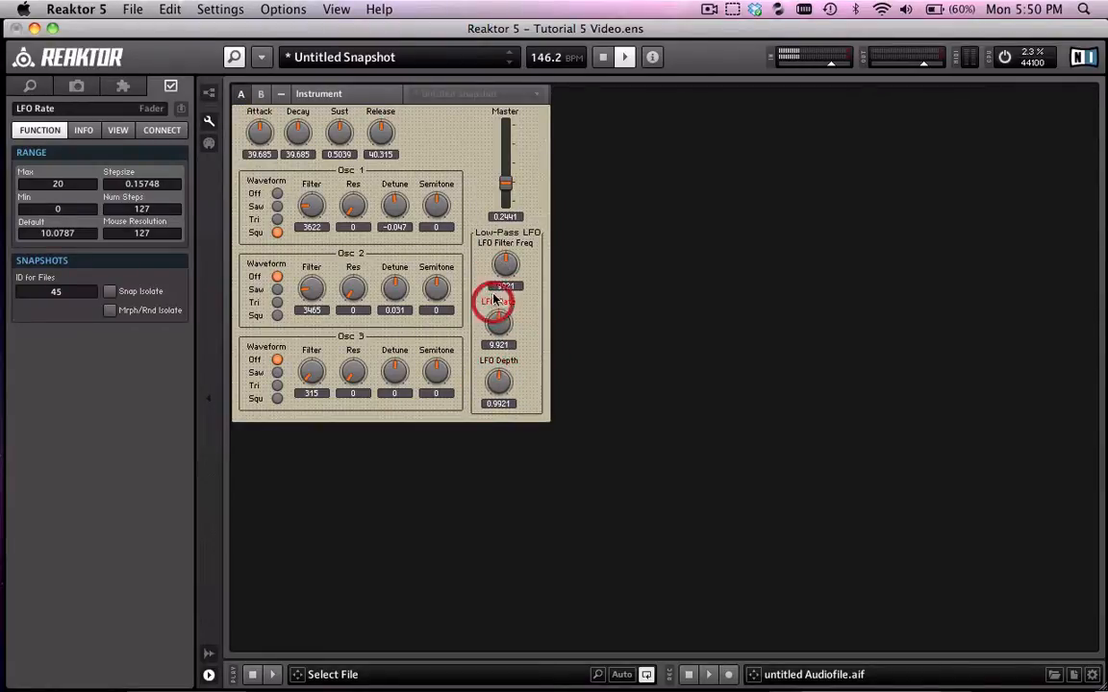
{"action": "left_click", "coordinate": [516, 234]}
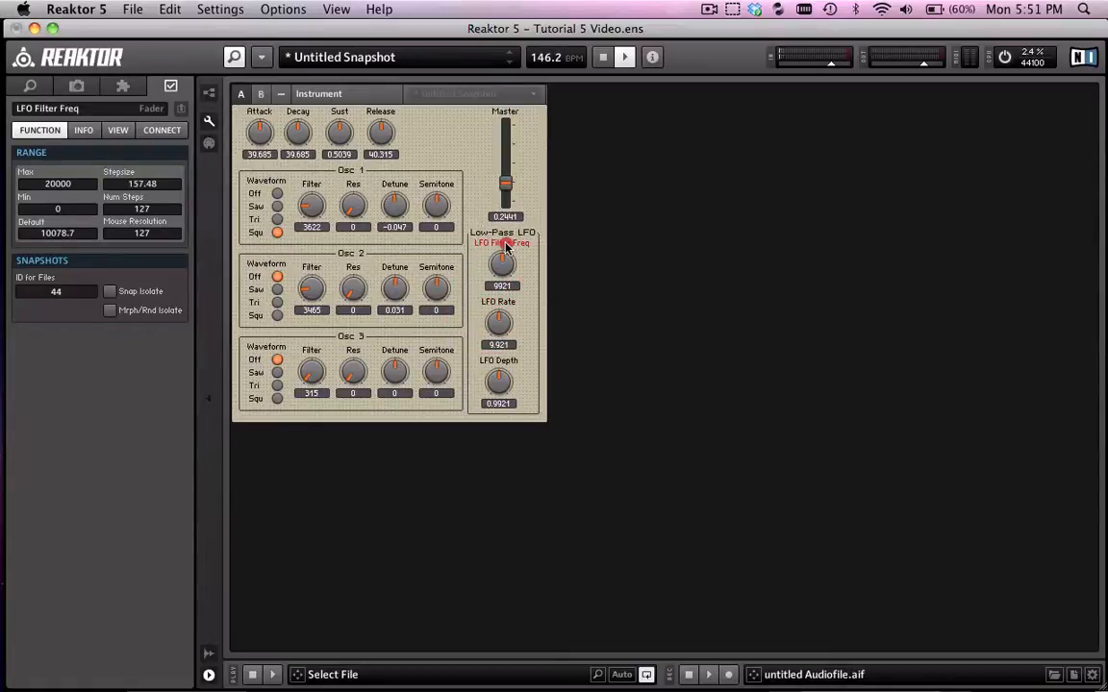
{"action": "left_click_drag", "start_coordinate": [494, 239], "coordinate": [495, 233]}
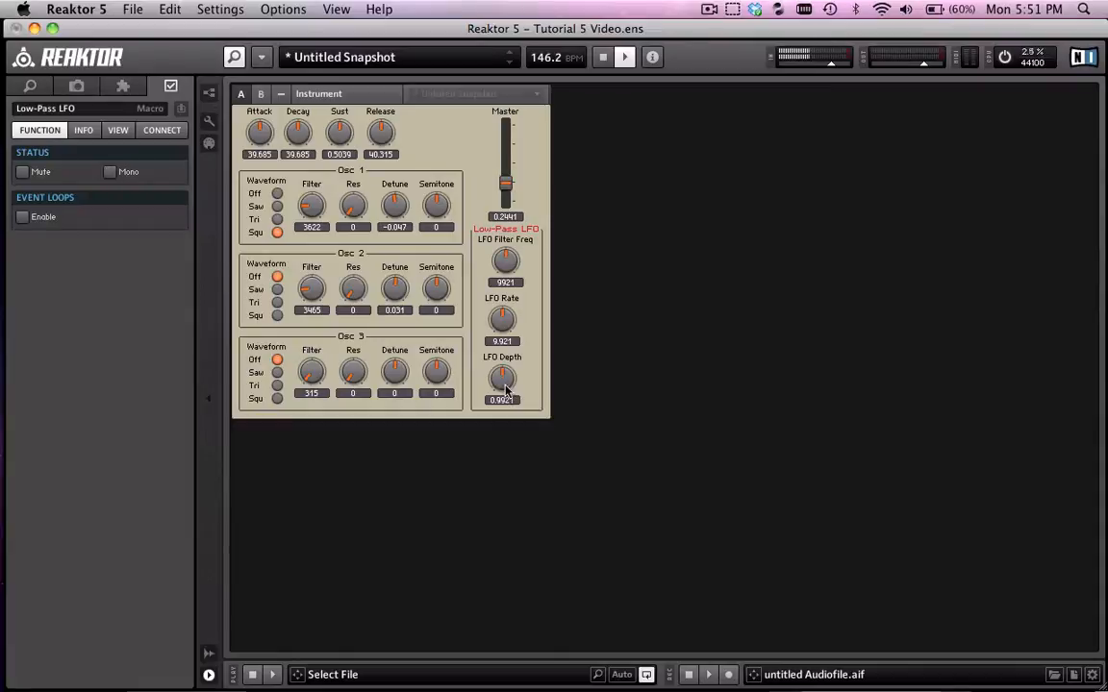
Turn the LFO Depth knob up to 2 and raise its range maximum to 100
{"action": "left_click_drag", "start_coordinate": [501, 383], "coordinate": [501, 324]}
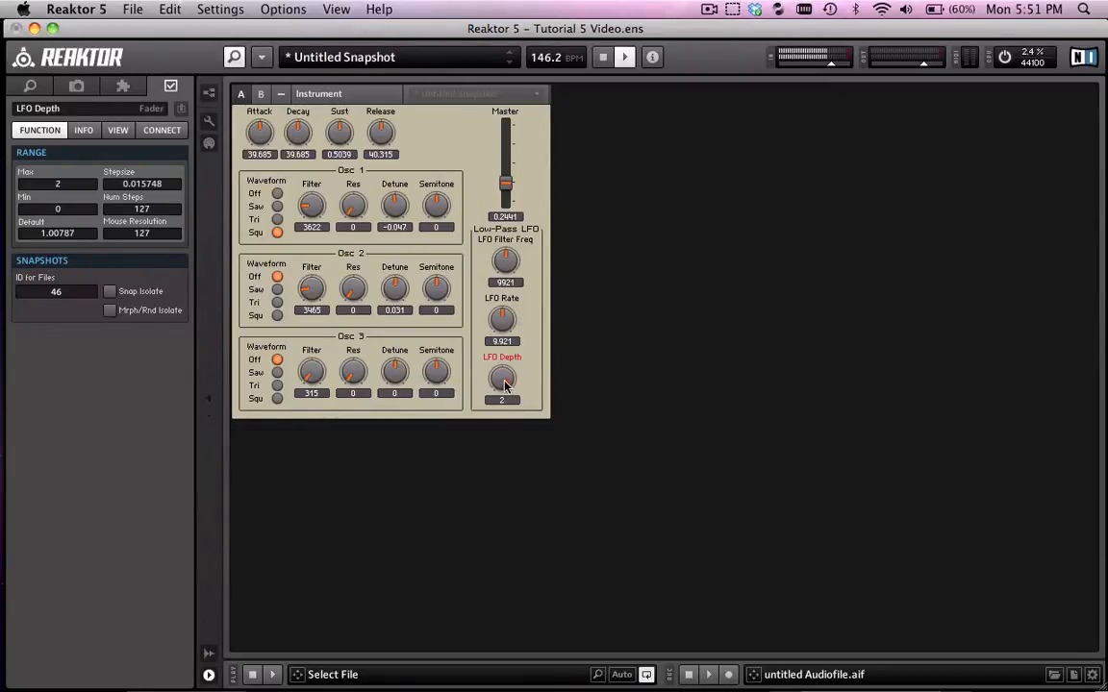
{"action": "left_click_drag", "start_coordinate": [502, 380], "coordinate": [468, 276]}
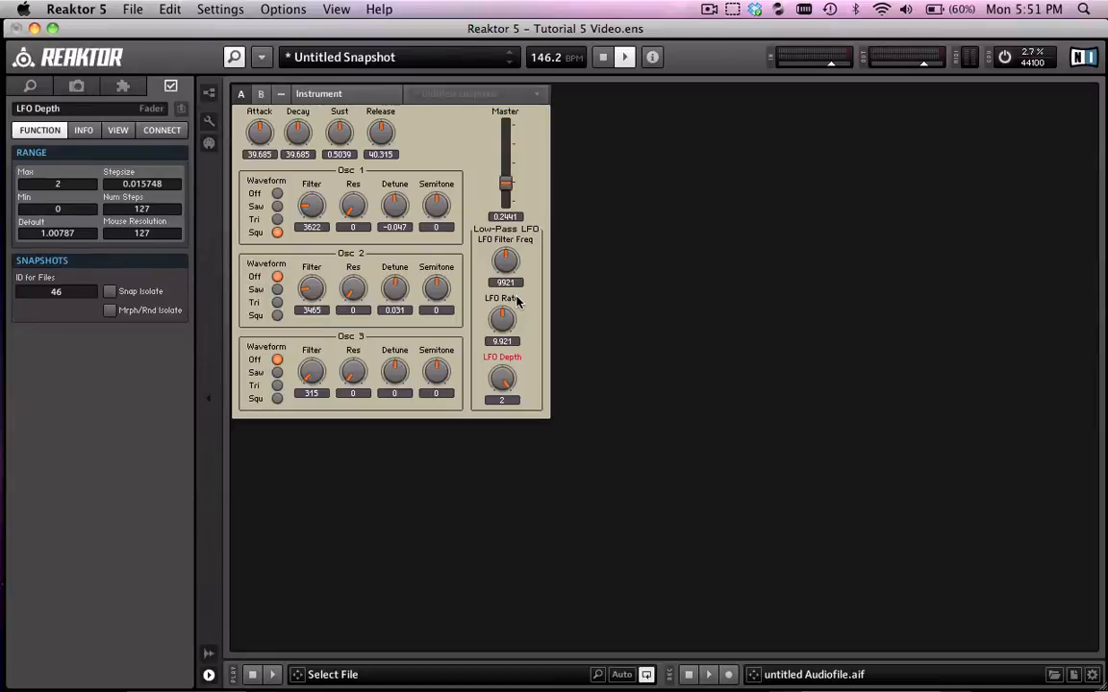
{"action": "left_click", "coordinate": [500, 365]}
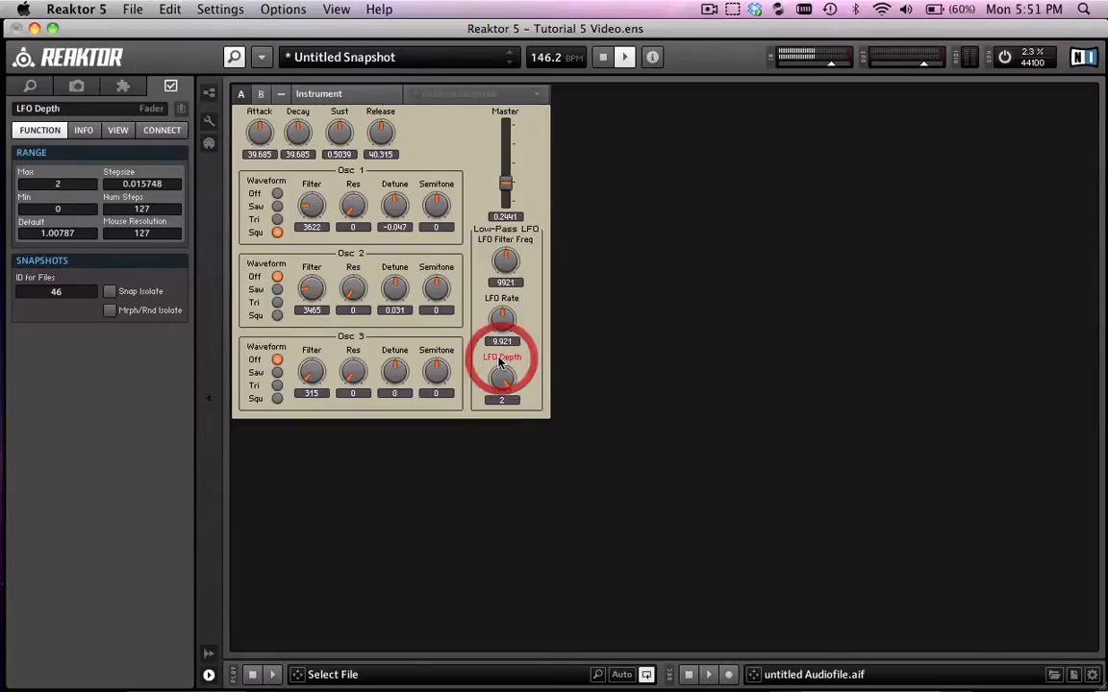
{"action": "left_click", "coordinate": [80, 183]}
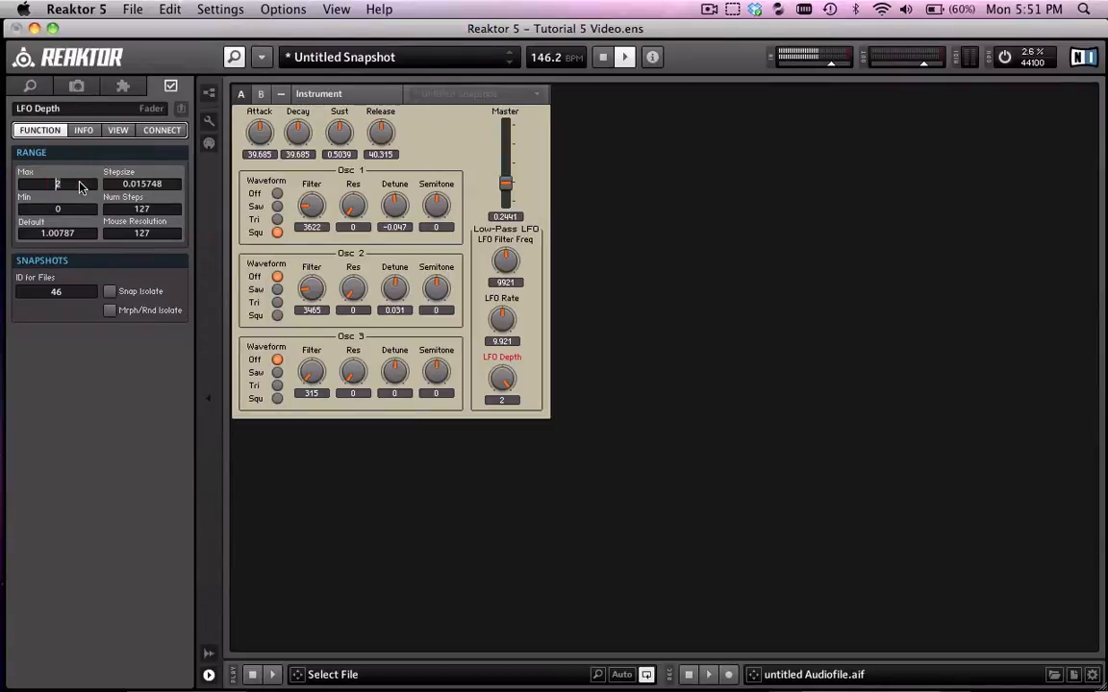
{"action": "type", "text": "100"}
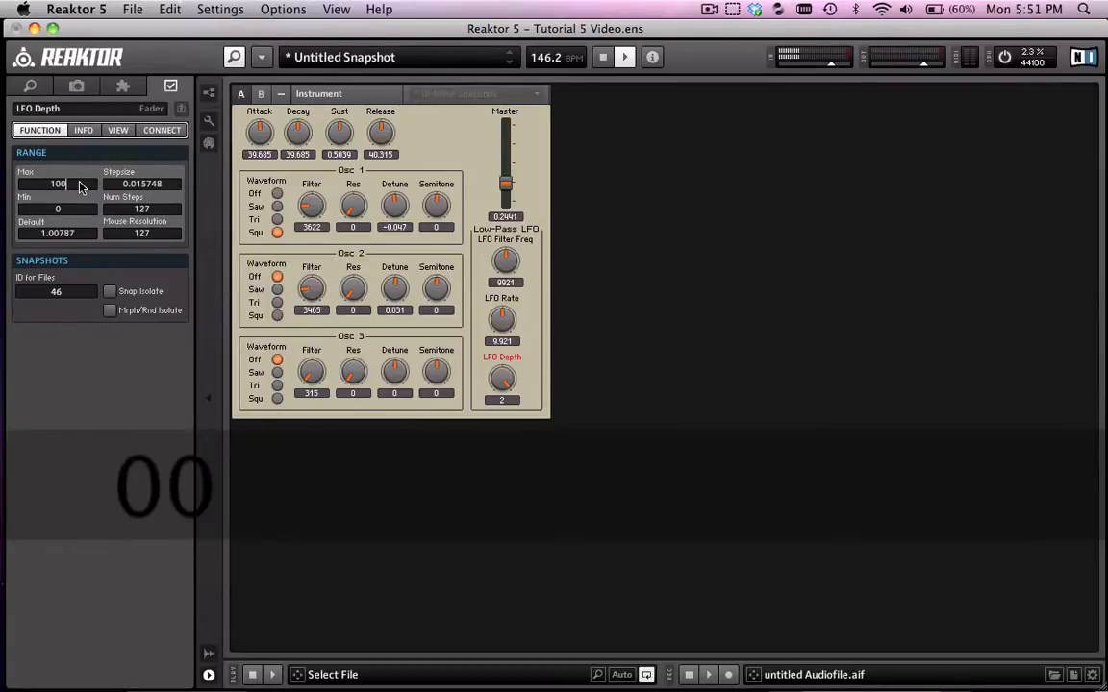
{"action": "key", "text": "Return"}
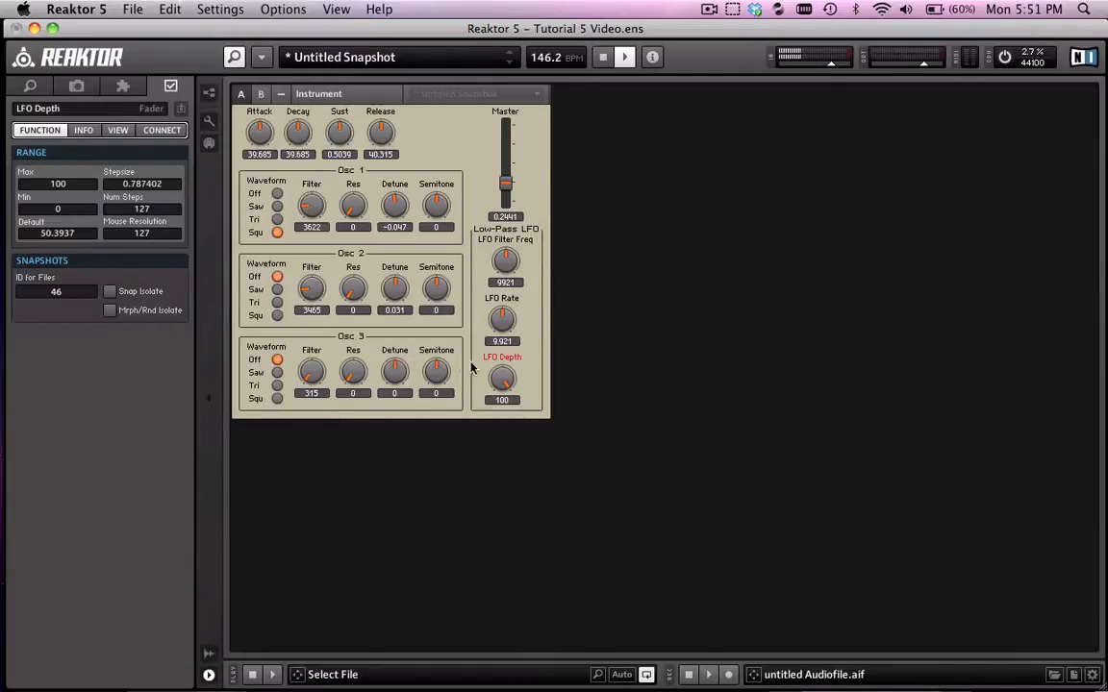
Lower the LFO Depth knob to about 48 while playing test notes
{"action": "left_click_drag", "start_coordinate": [502, 380], "coordinate": [509, 431]}
{"action": "key", "text": "z"}
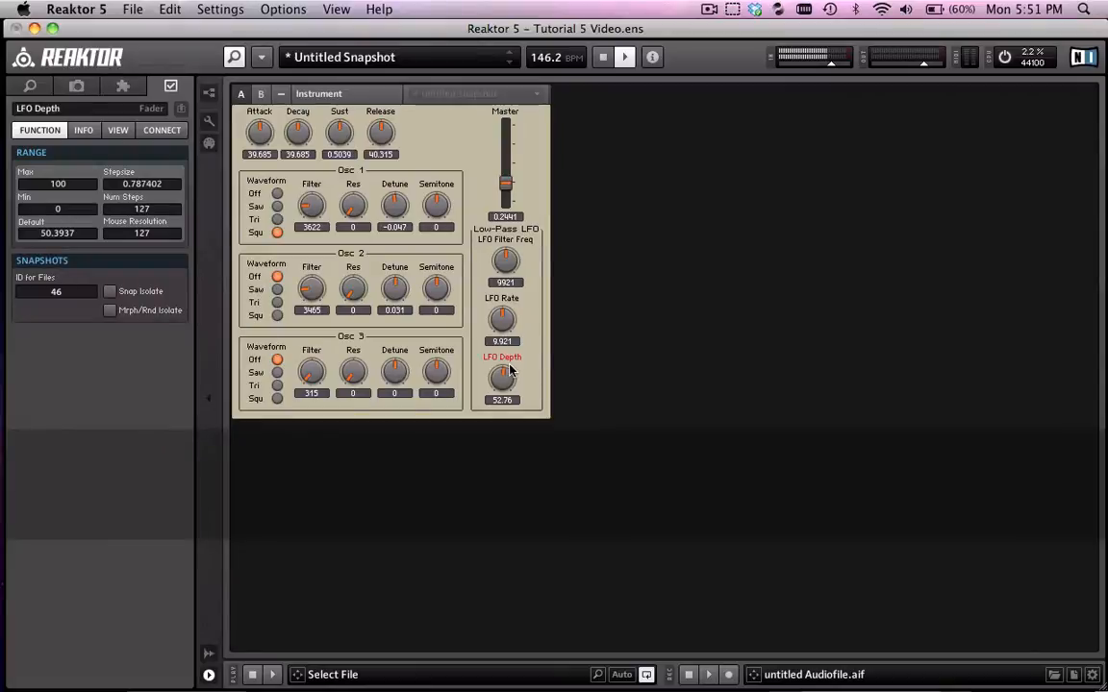
{"action": "key", "text": "z"}
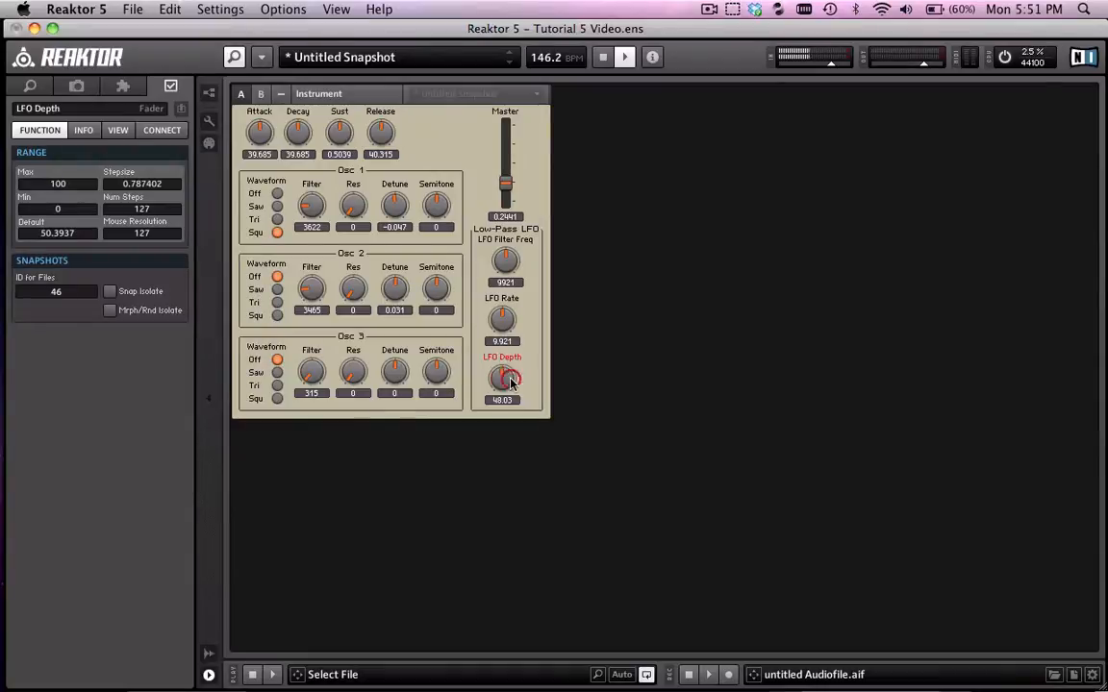
{"action": "key", "text": "p"}
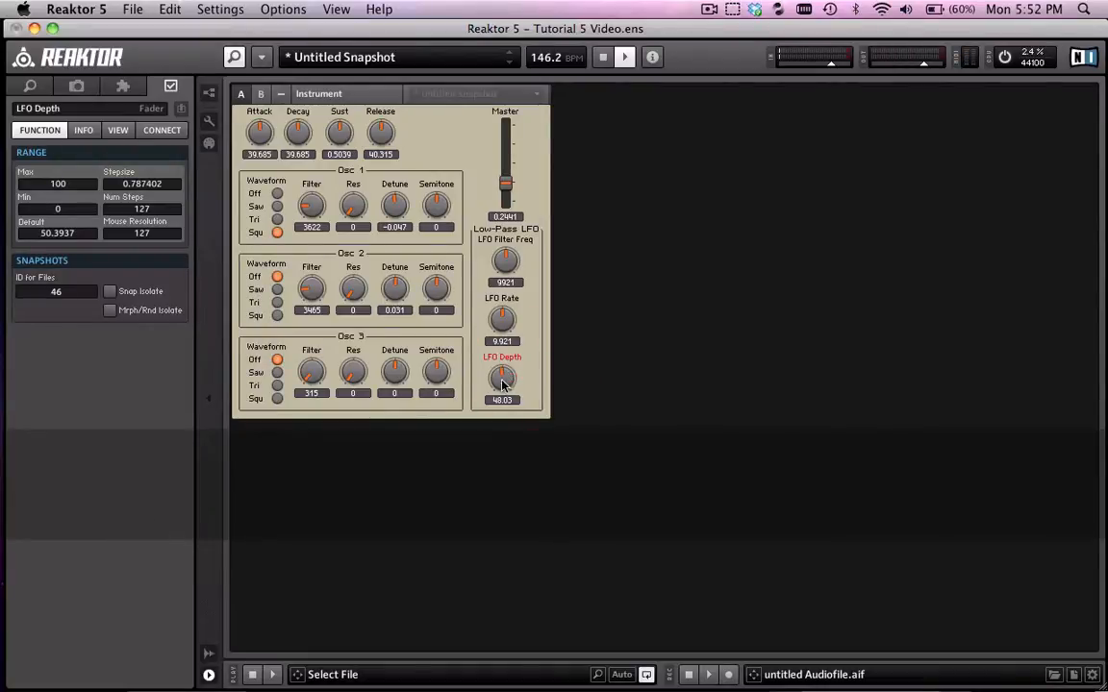
Lower the LFO Depth knob to about 42.5 and the LFO Rate knob to about 3.6 while playing test notes
{"action": "mouse_move", "coordinate": [500, 382]}
{"action": "left_mouse_down"}
{"action": "mouse_move", "coordinate": [510, 389]}
{"action": "mouse_move", "coordinate": [503, 381]}
{"action": "left_mouse_up"}
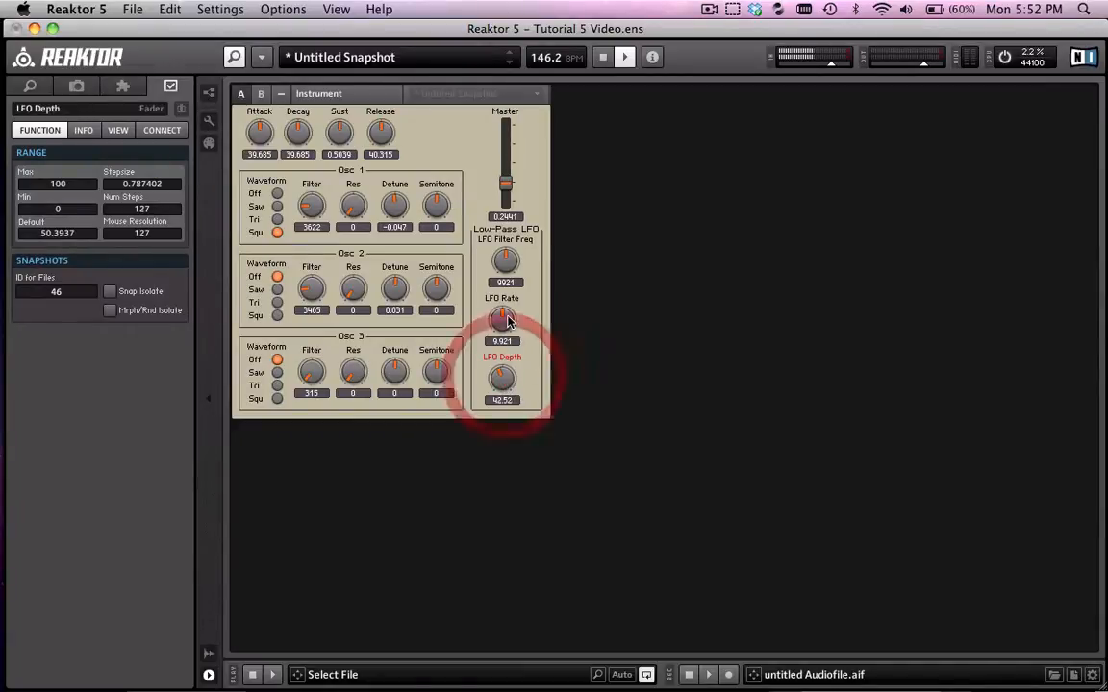
{"action": "left_click_drag", "start_coordinate": [501, 321], "coordinate": [510, 334]}
{"action": "key", "text": "z"}
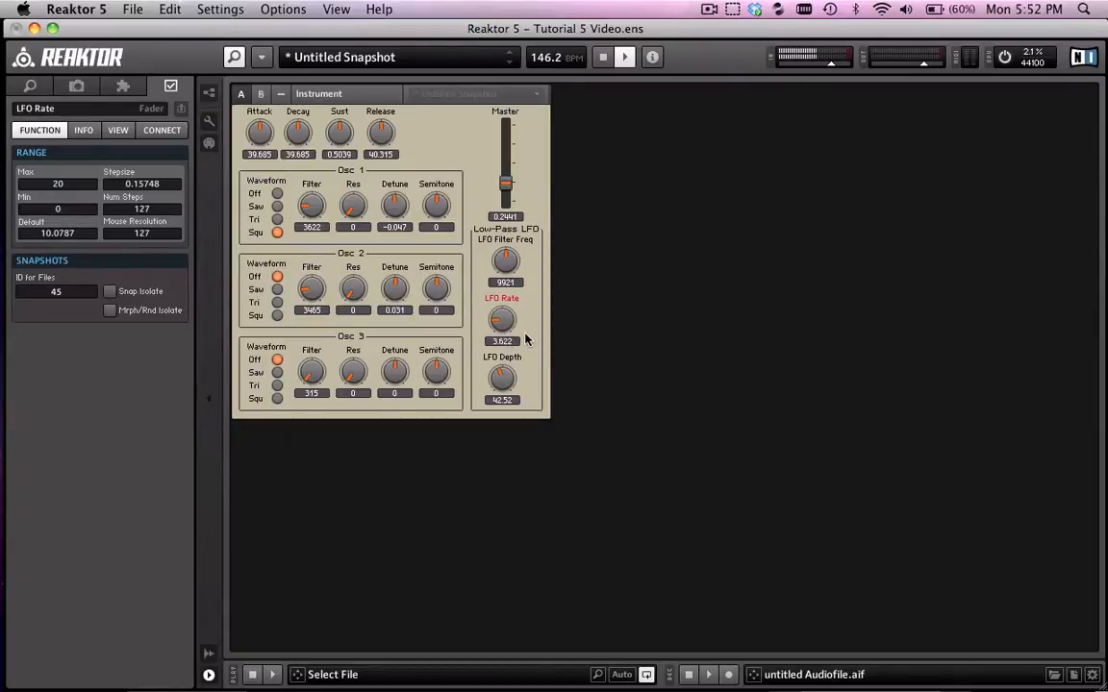
{"action": "key", "text": "z"}
Lower the LFO Filter Freq knob to about 4252 while playing test notes
{"action": "left_click", "coordinate": [508, 257]}
{"action": "mouse_move", "coordinate": [508, 258]}
{"action": "left_mouse_down"}
{"action": "mouse_move", "coordinate": [512, 287]}
{"action": "mouse_move", "coordinate": [507, 262]}
{"action": "mouse_move", "coordinate": [504, 273]}
{"action": "left_mouse_up"}
{"action": "key", "text": "z"}
{"action": "key", "text": "z"}
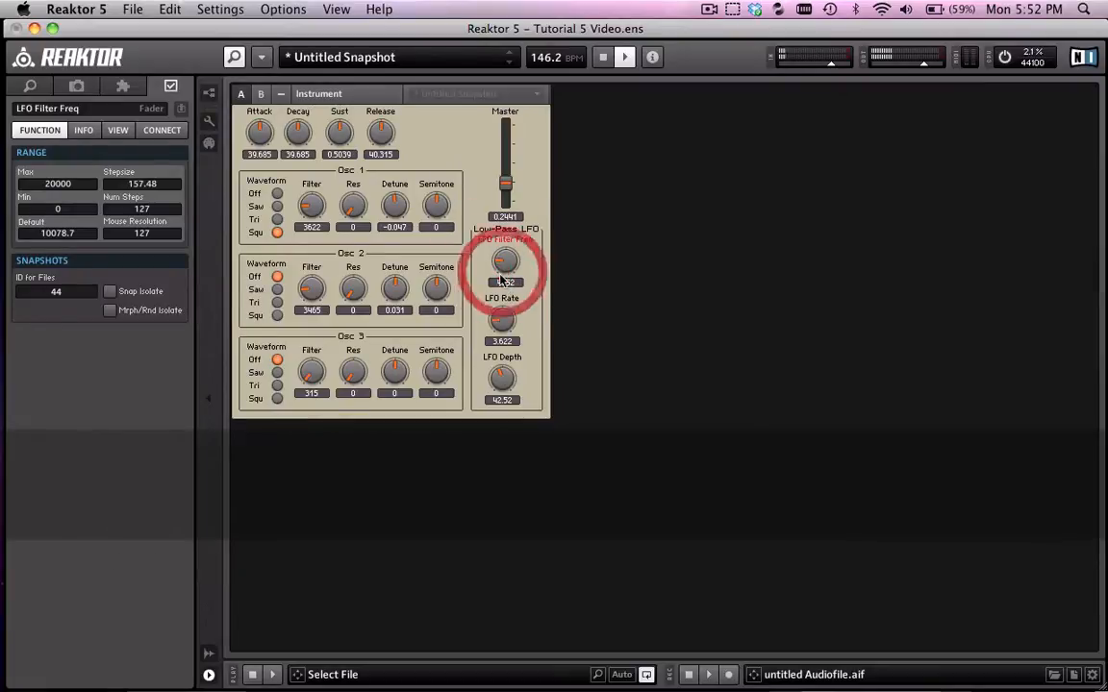
Raise the LFO Depth knob to about 56 and the LFO Rate knob to about 4.7, checking the sound with test notes
{"action": "left_click_drag", "start_coordinate": [502, 377], "coordinate": [510, 369]}
{"action": "key", "text": "z"}
{"action": "left_click_drag", "start_coordinate": [502, 320], "coordinate": [507, 327]}
{"action": "left_click_drag", "start_coordinate": [507, 379], "coordinate": [513, 380]}
{"action": "key", "text": "z"}
{"action": "left_click_drag", "start_coordinate": [503, 329], "coordinate": [504, 323]}
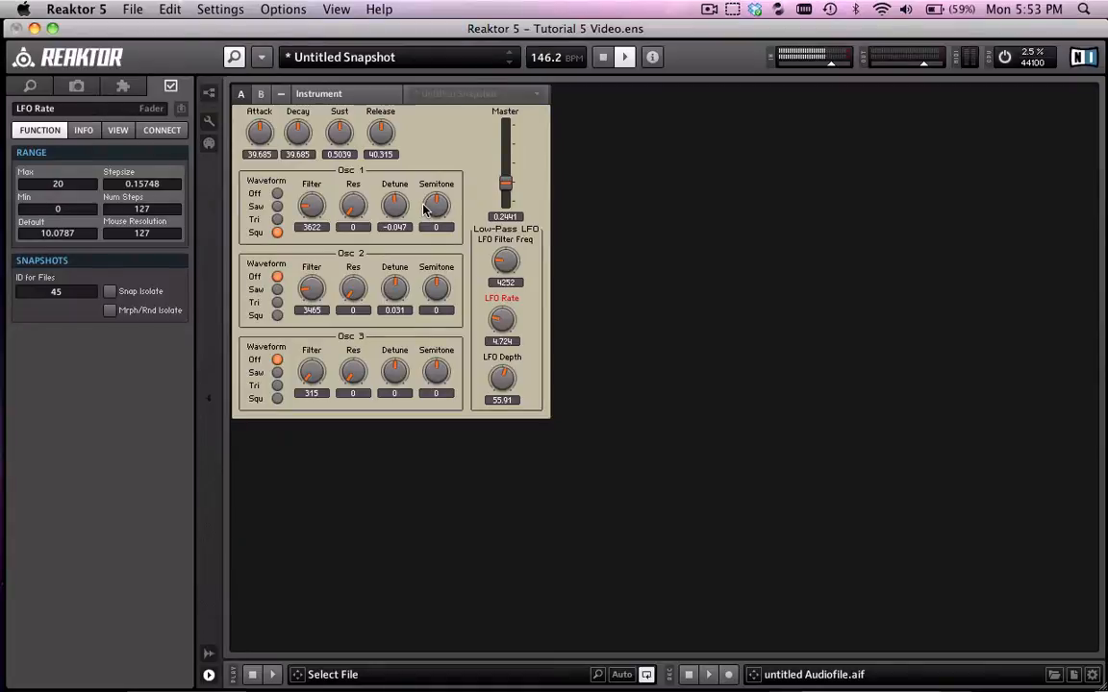
Switch Osc 2 to the Saw waveform and raise its Semitone knob to 4, playing test notes
{"action": "left_click", "coordinate": [278, 293]}
{"action": "key", "text": "z"}
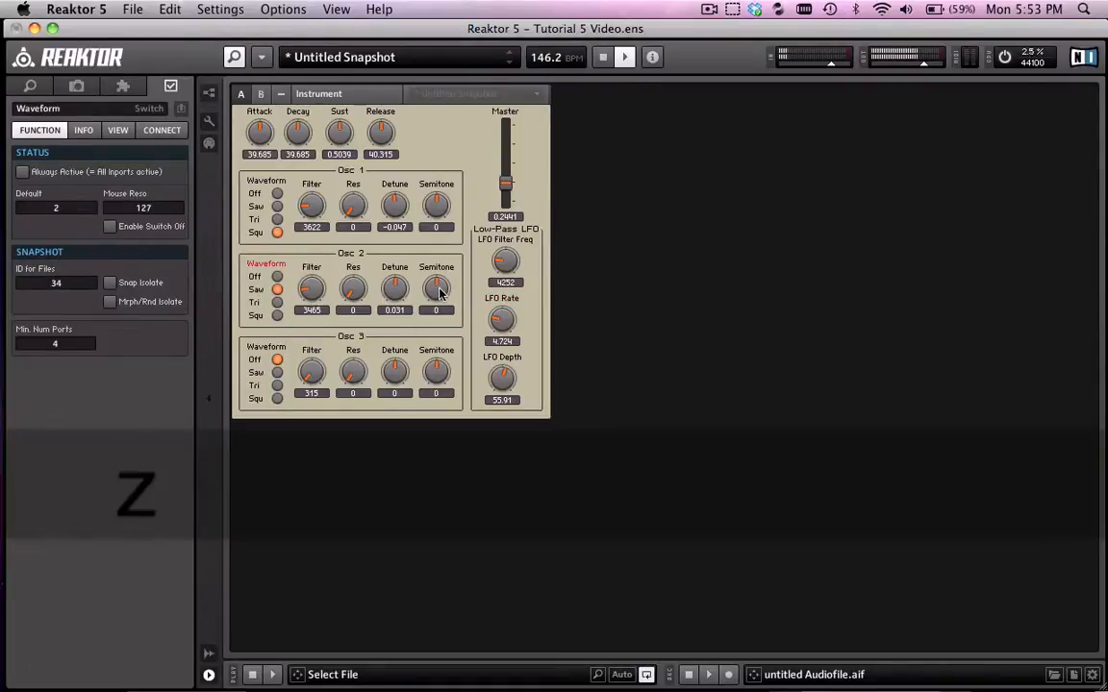
{"action": "left_click", "coordinate": [437, 291]}
{"action": "left_click", "coordinate": [438, 290]}
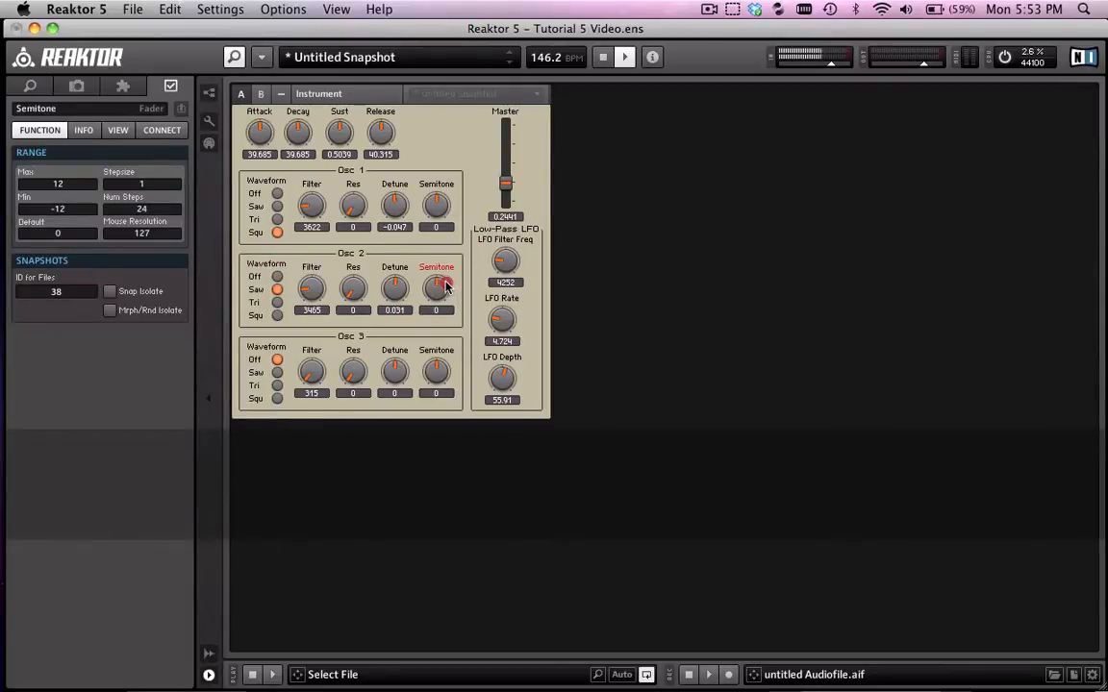
{"action": "left_click_drag", "start_coordinate": [445, 287], "coordinate": [444, 275]}
{"action": "key", "text": "z"}
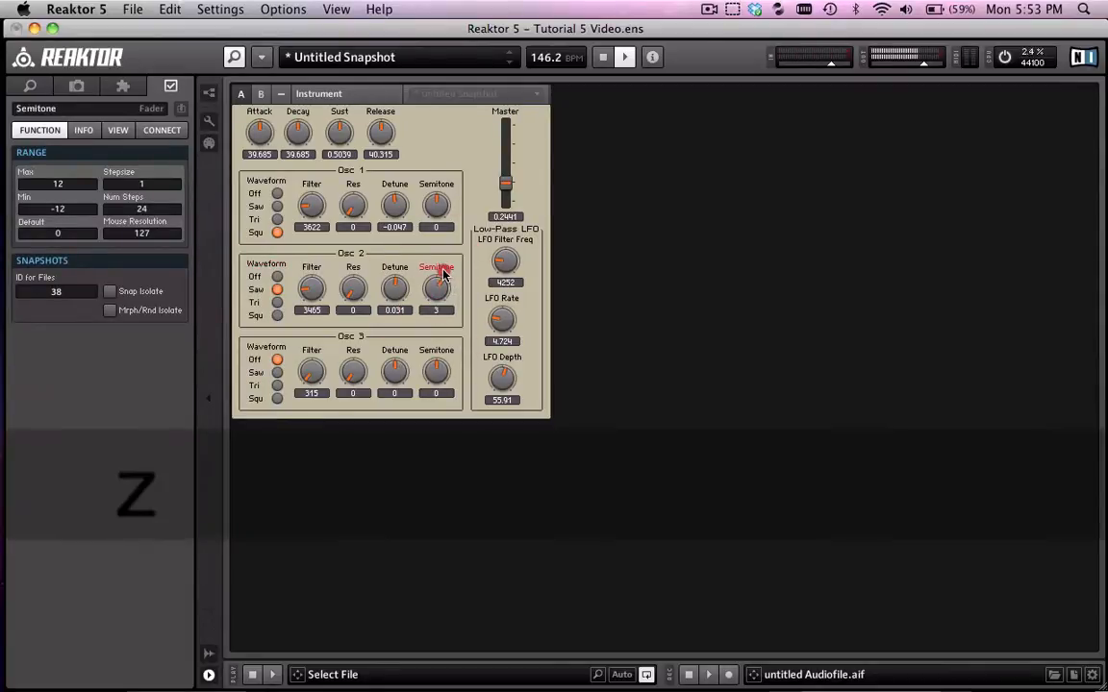
{"action": "left_click", "coordinate": [442, 276]}
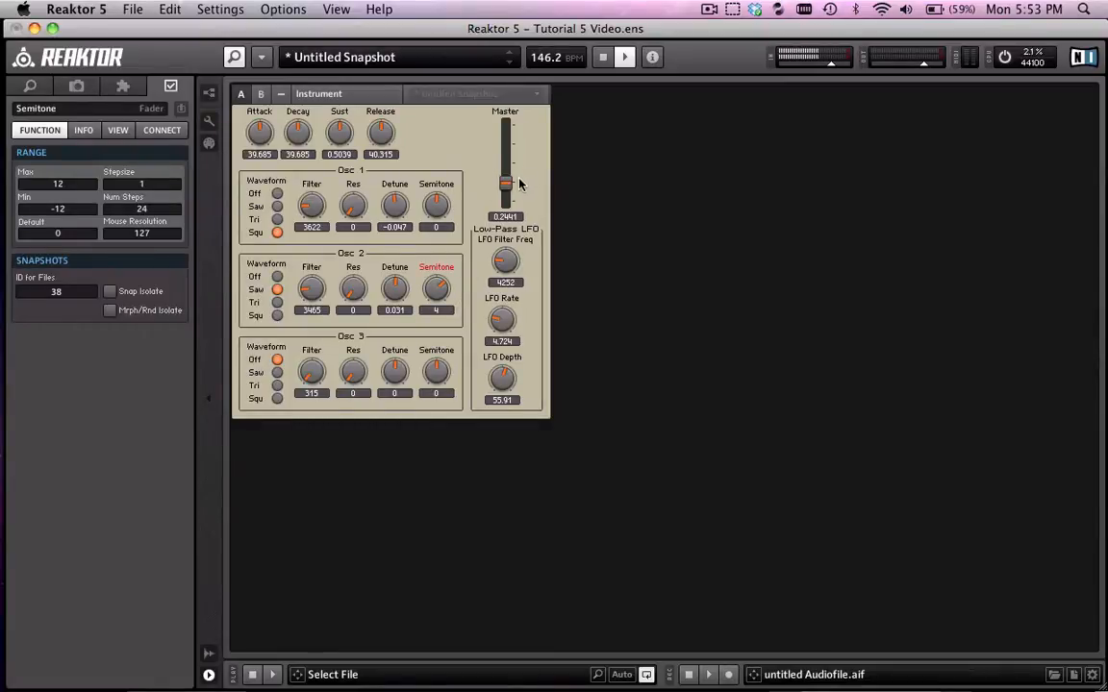
{"action": "key", "text": "z"}
Raise the Master fader to about 0.37 and play several test notes
{"action": "left_click_drag", "start_coordinate": [509, 189], "coordinate": [509, 175]}
{"action": "key", "text": "z"}
{"action": "key", "text": "b"}
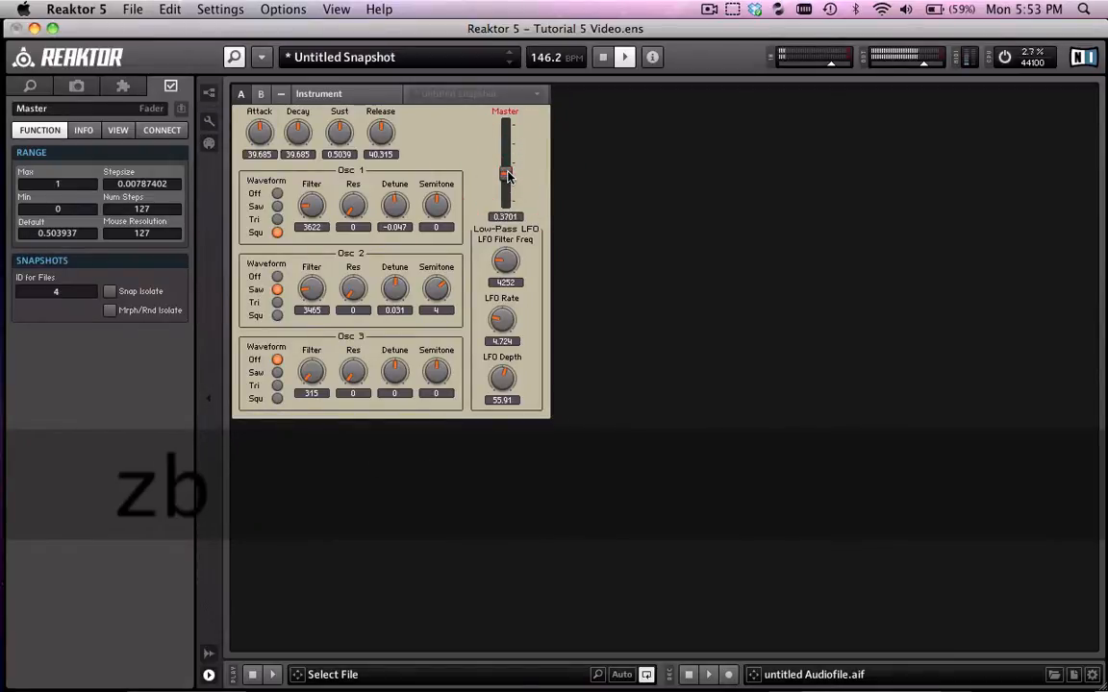
{"action": "key", "text": "v"}
{"action": "key", "text": "z"}
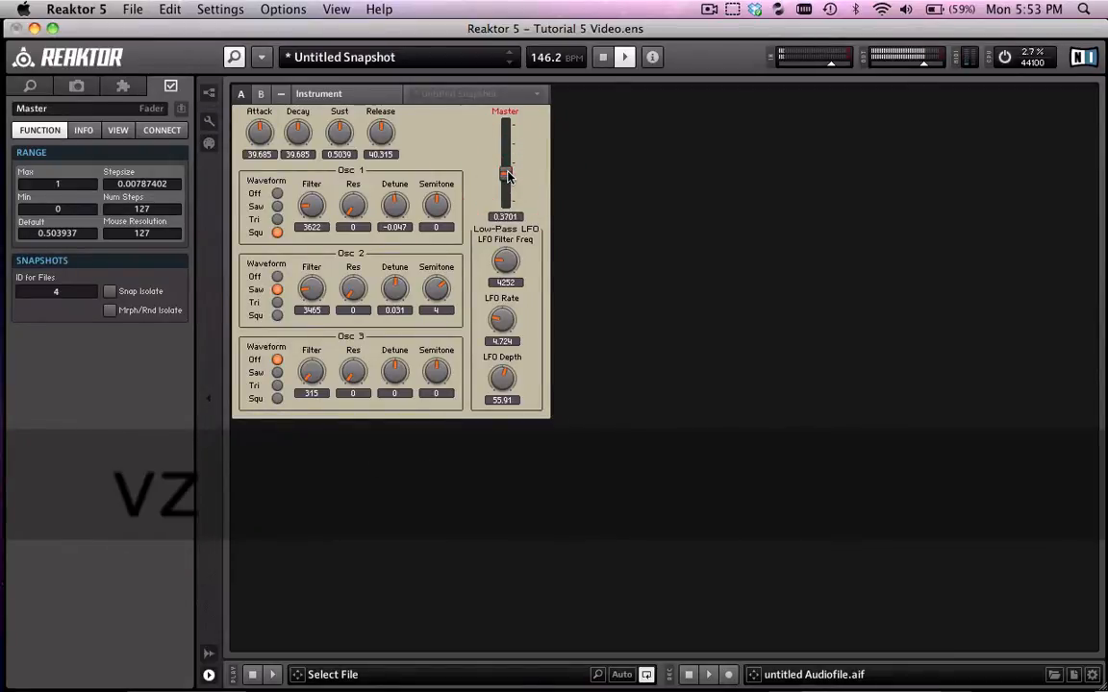
Switch Osc 3 to the Saw waveform and adjust its Filter knob, playing a test note
{"action": "left_click", "coordinate": [275, 371]}
{"action": "key", "text": "z"}
{"action": "left_click", "coordinate": [314, 380]}
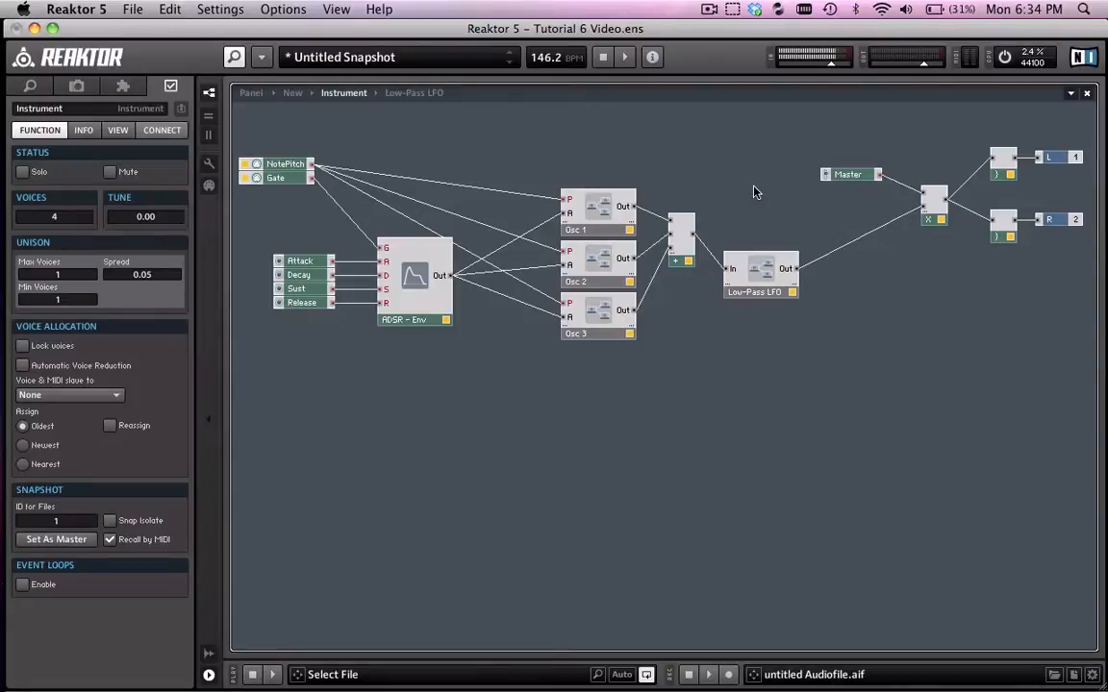
Insert a Stereo Pan module into the instrument structure and place it below the Low-Pass LFO and multiplier
{"action": "right_click", "coordinate": [853, 278]}
{"action": "mouse_move", "coordinate": [889, 285]}
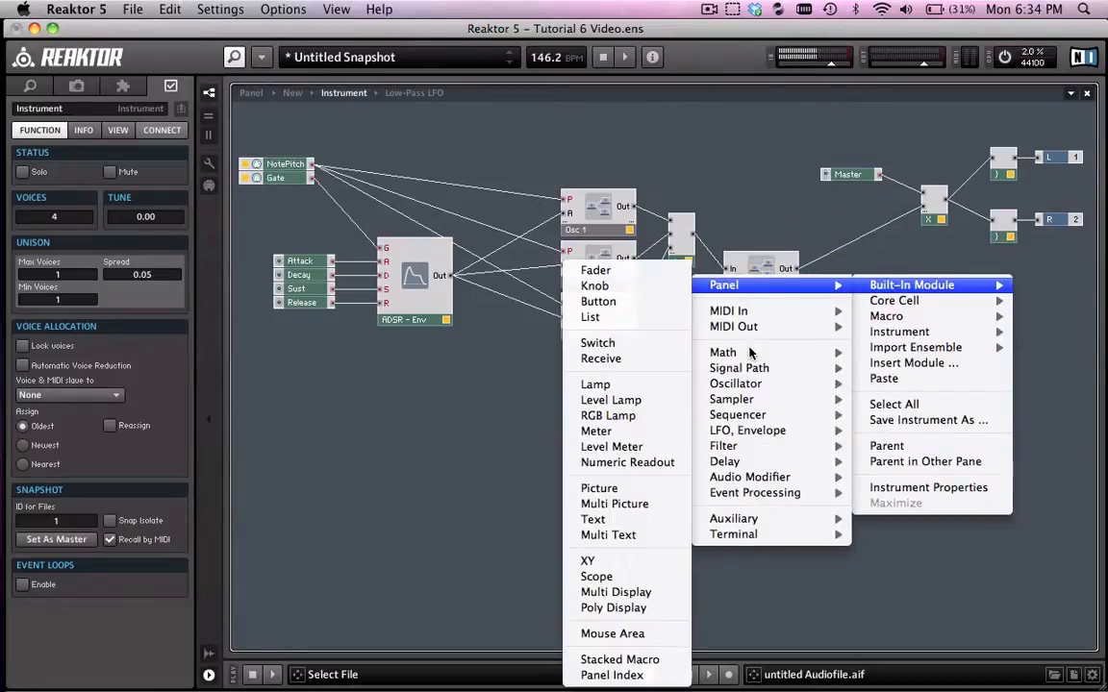
{"action": "mouse_move", "coordinate": [750, 368]}
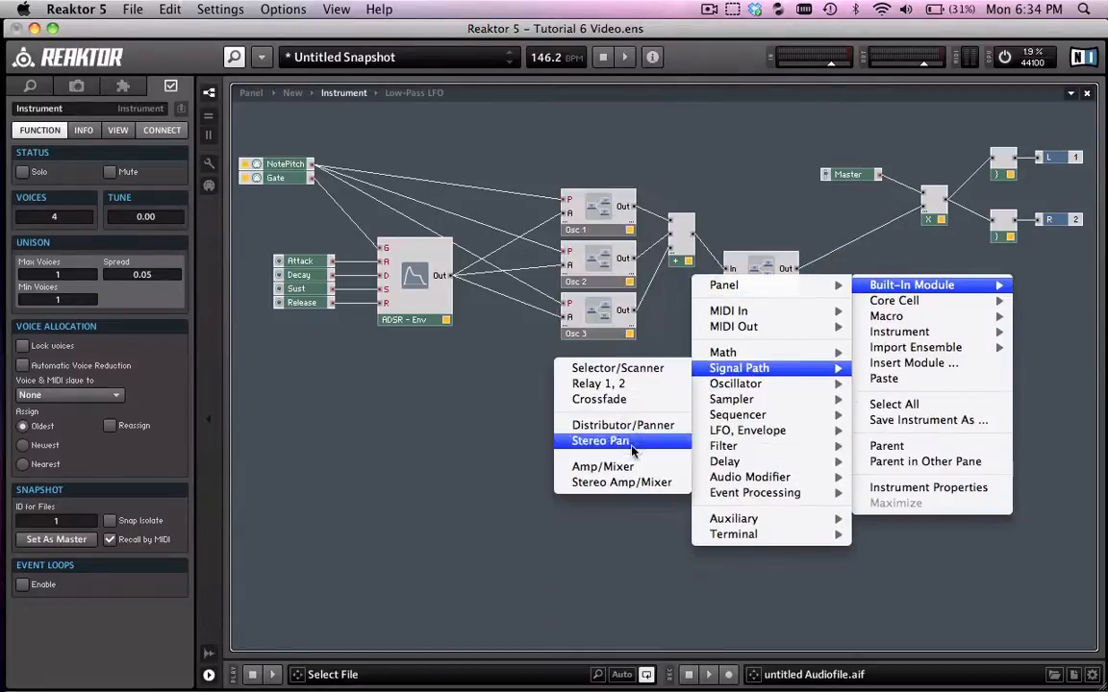
{"action": "left_click", "coordinate": [619, 440]}
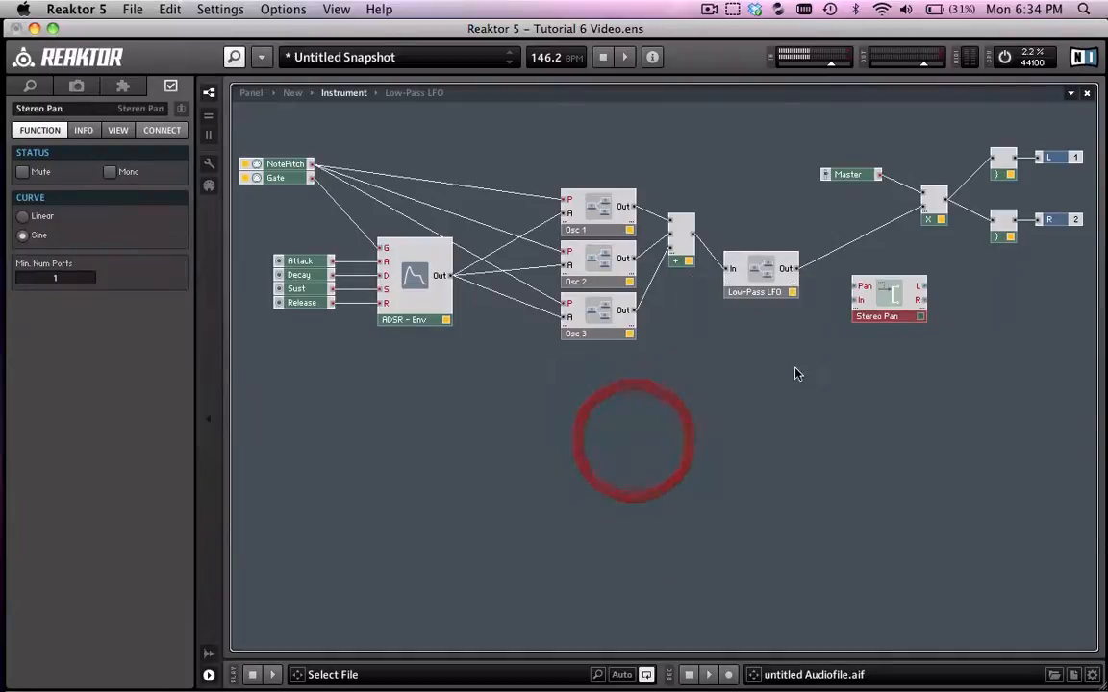
{"action": "left_click", "coordinate": [904, 305]}
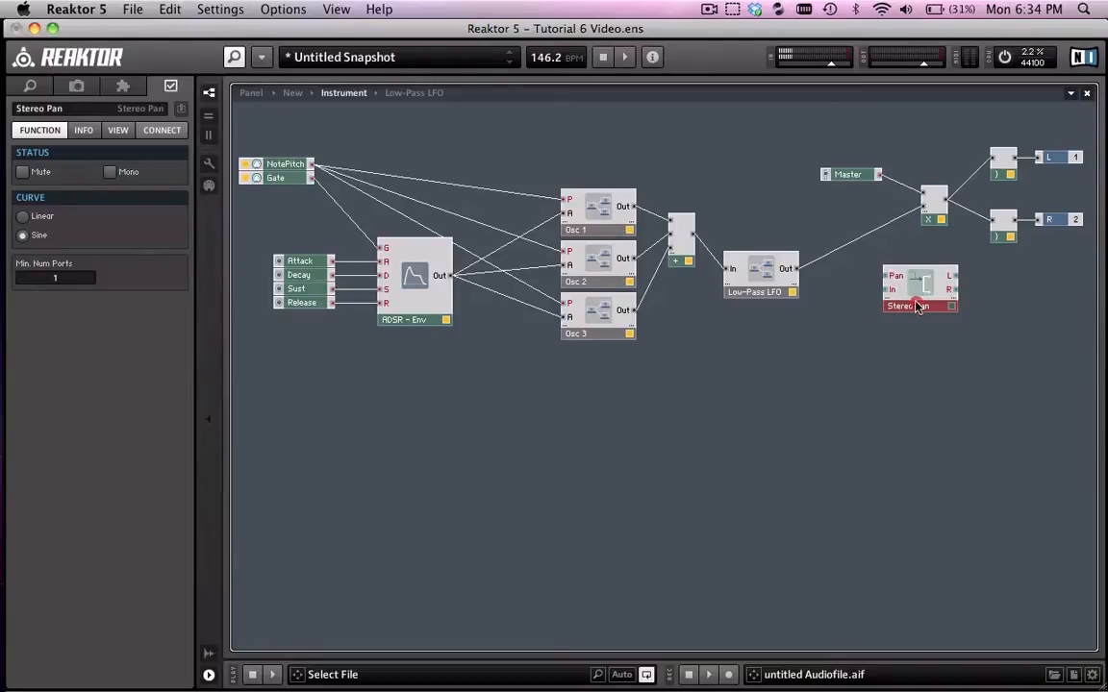
{"action": "left_click_drag", "start_coordinate": [917, 306], "coordinate": [888, 334]}
Rearrange the Master fader, multiplier and Low-Pass LFO macro closer to the audio outputs, leaving space after the oscillator adder
{"action": "left_click_drag", "start_coordinate": [854, 157], "coordinate": [899, 244]}
{"action": "left_click", "coordinate": [863, 245]}
{"action": "left_click_drag", "start_coordinate": [760, 205], "coordinate": [842, 209]}
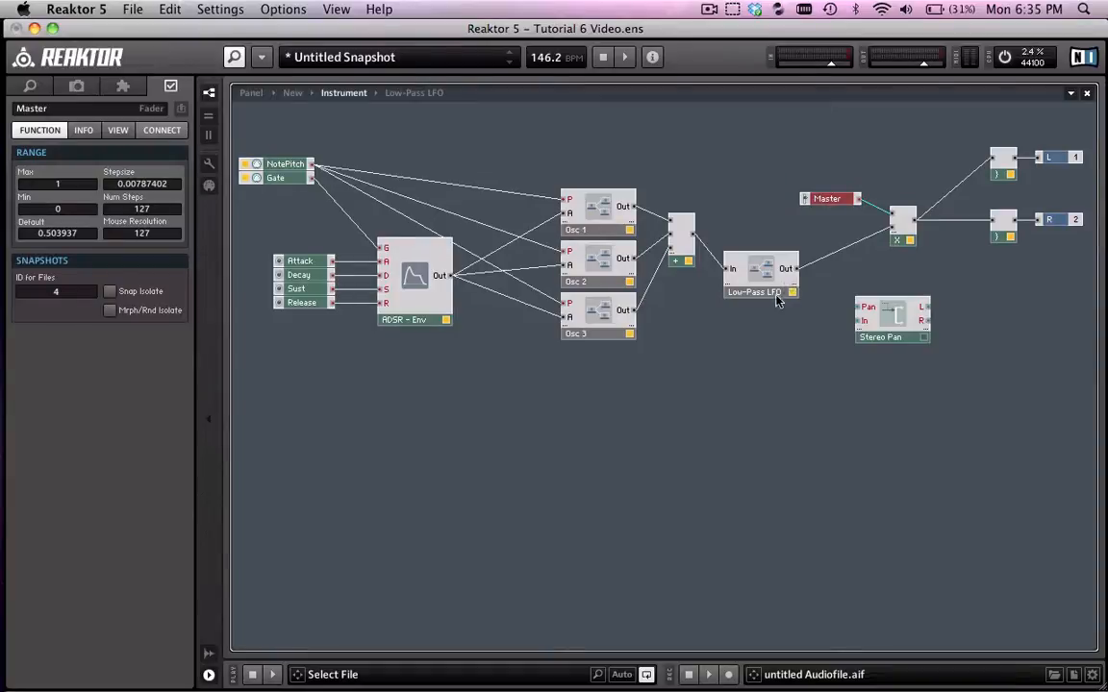
{"action": "left_click_drag", "start_coordinate": [760, 294], "coordinate": [816, 284]}
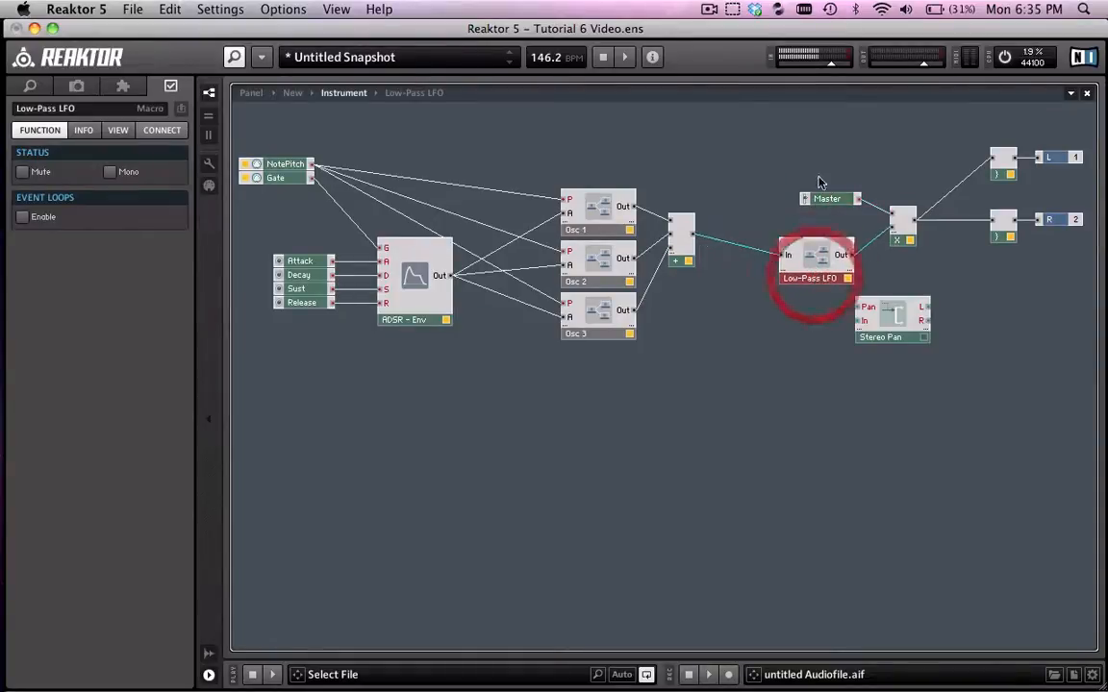
{"action": "left_click_drag", "start_coordinate": [812, 167], "coordinate": [914, 288]}
{"action": "left_click_drag", "start_coordinate": [814, 264], "coordinate": [862, 258]}
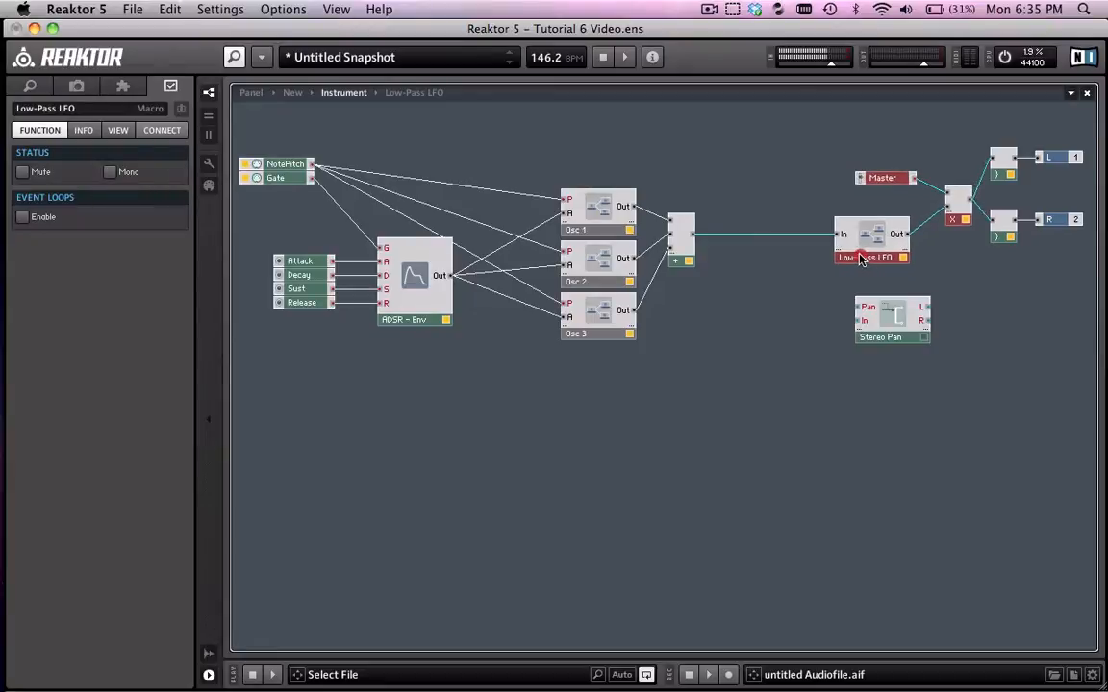
Place the Stereo Pan module between the oscillator adder and the Low-Pass LFO macro, and select the wire linking those two
{"action": "left_click", "coordinate": [892, 180]}
{"action": "left_click", "coordinate": [885, 164]}
{"action": "left_click", "coordinate": [883, 178]}
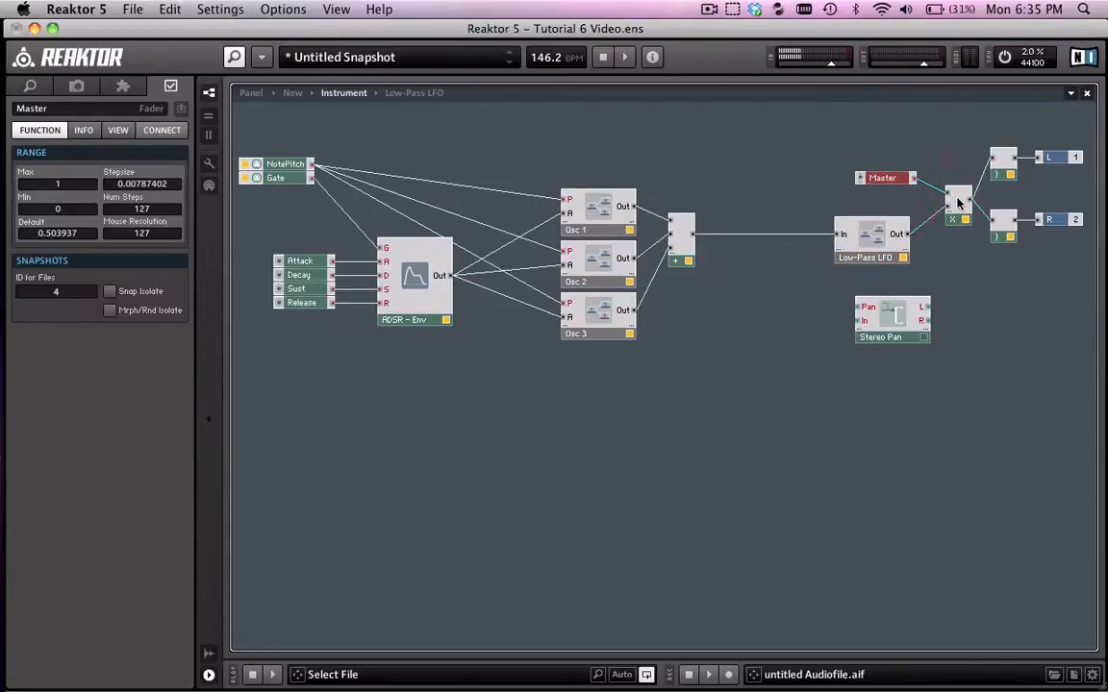
{"action": "left_click", "coordinate": [958, 199]}
{"action": "left_click", "coordinate": [863, 156]}
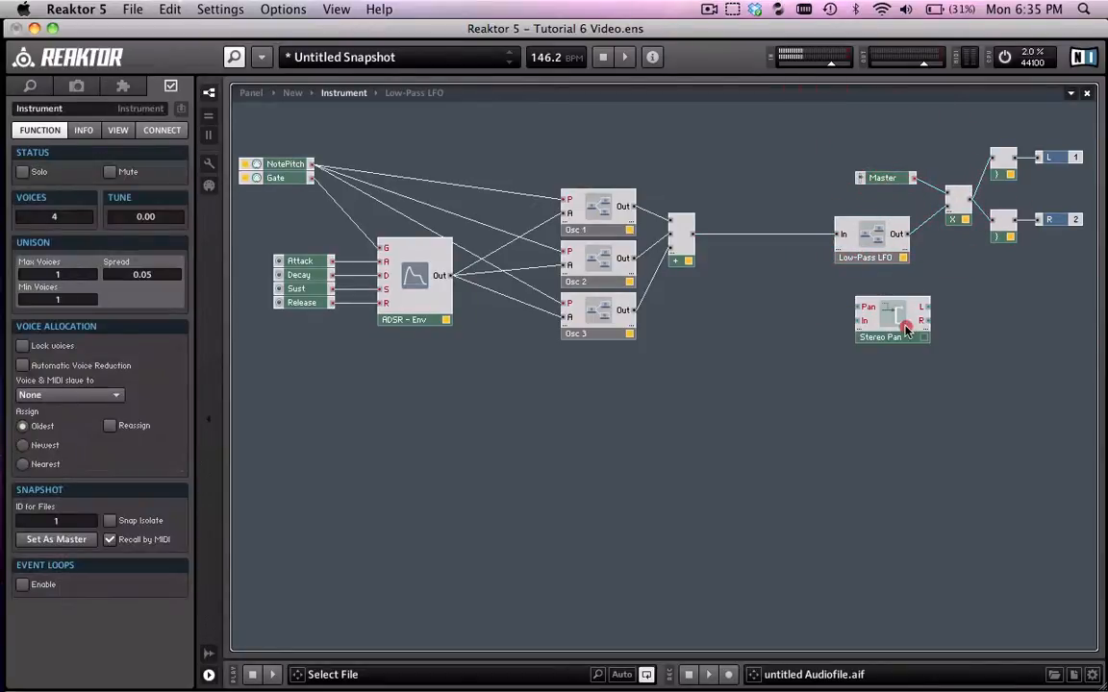
{"action": "left_click_drag", "start_coordinate": [905, 331], "coordinate": [780, 275]}
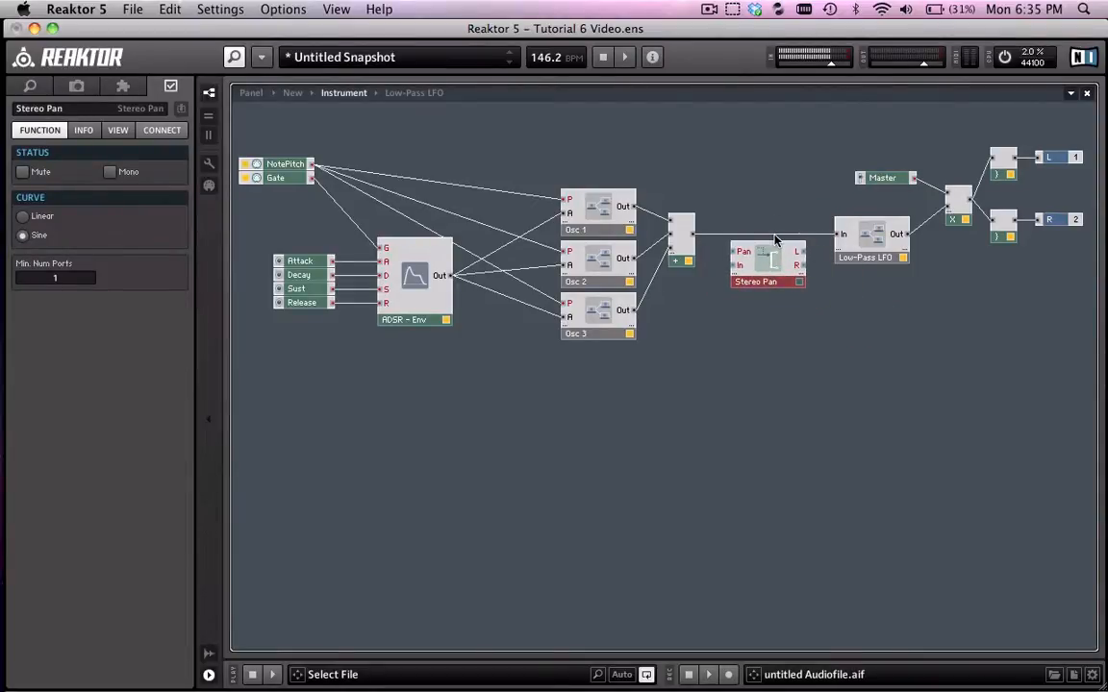
{"action": "left_click", "coordinate": [775, 237]}
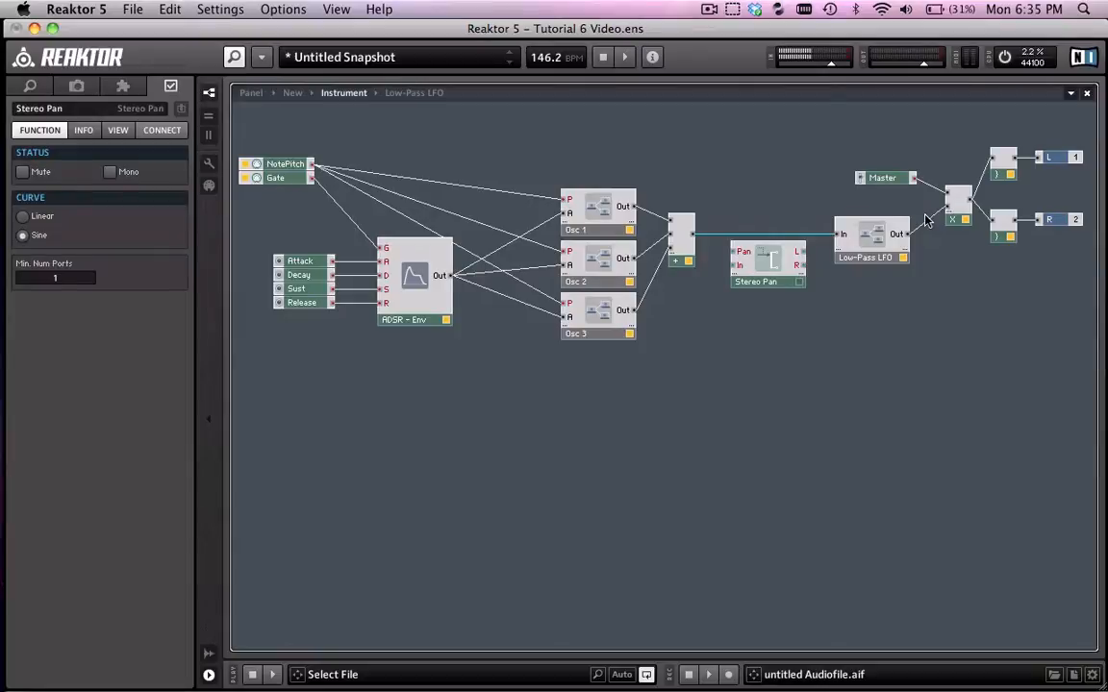
Shift the Master fader, multiplier and Low-Pass LFO macro back toward the adder, and park Stereo Pan below the output wires
{"action": "left_click_drag", "start_coordinate": [832, 162], "coordinate": [909, 170]}
{"action": "left_click_drag", "start_coordinate": [708, 150], "coordinate": [864, 222]}
{"action": "left_click", "coordinate": [896, 255]}
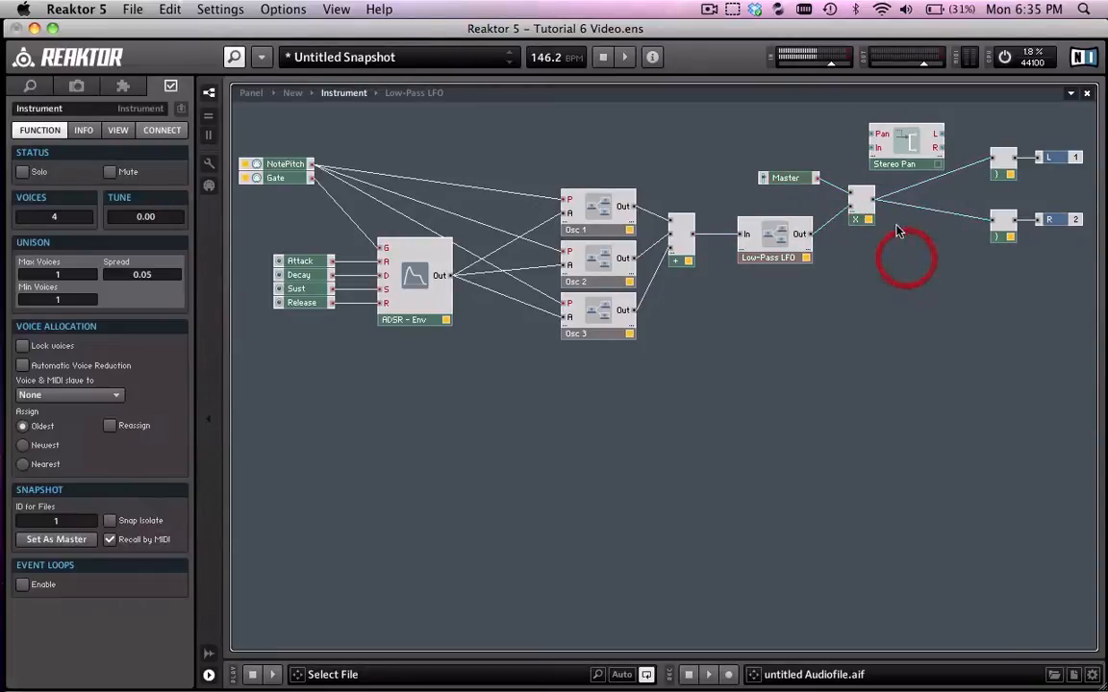
{"action": "left_click_drag", "start_coordinate": [739, 154], "coordinate": [865, 272]}
{"action": "left_click_drag", "start_coordinate": [868, 222], "coordinate": [853, 233]}
{"action": "left_click", "coordinate": [853, 233]}
{"action": "left_click_drag", "start_coordinate": [874, 155], "coordinate": [885, 313]}
Delete the multiplier's wires to both voice combiners, and put Stereo Pan in the gap with the multiplier feeding its In port
{"action": "left_click", "coordinate": [902, 205]}
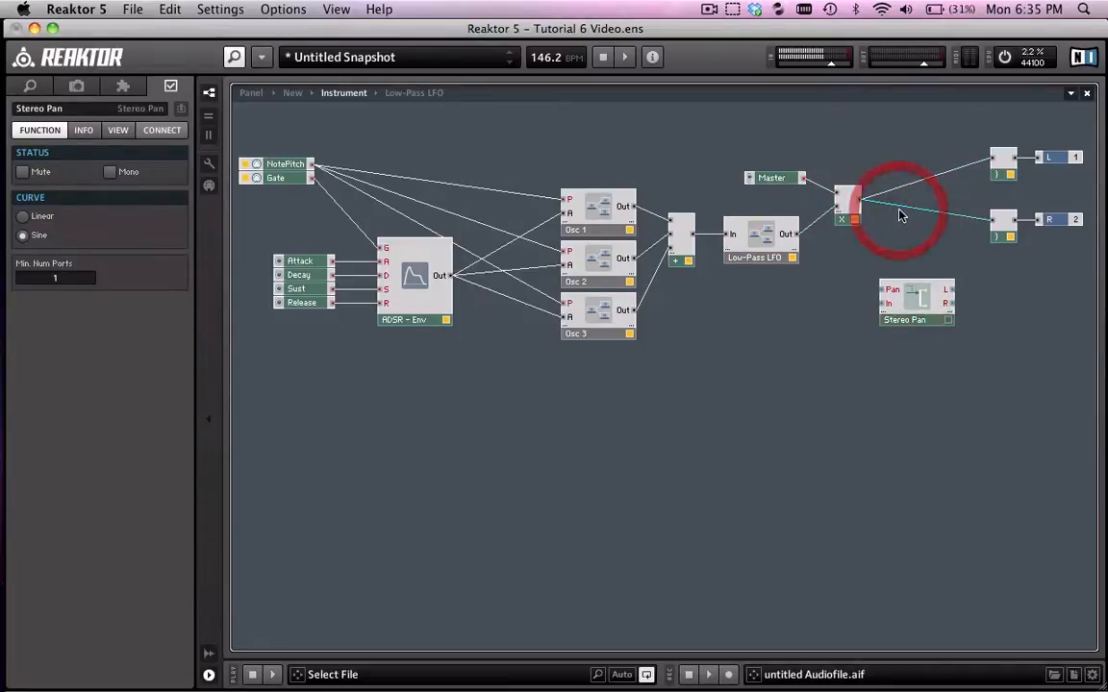
{"action": "key", "text": "Delete"}
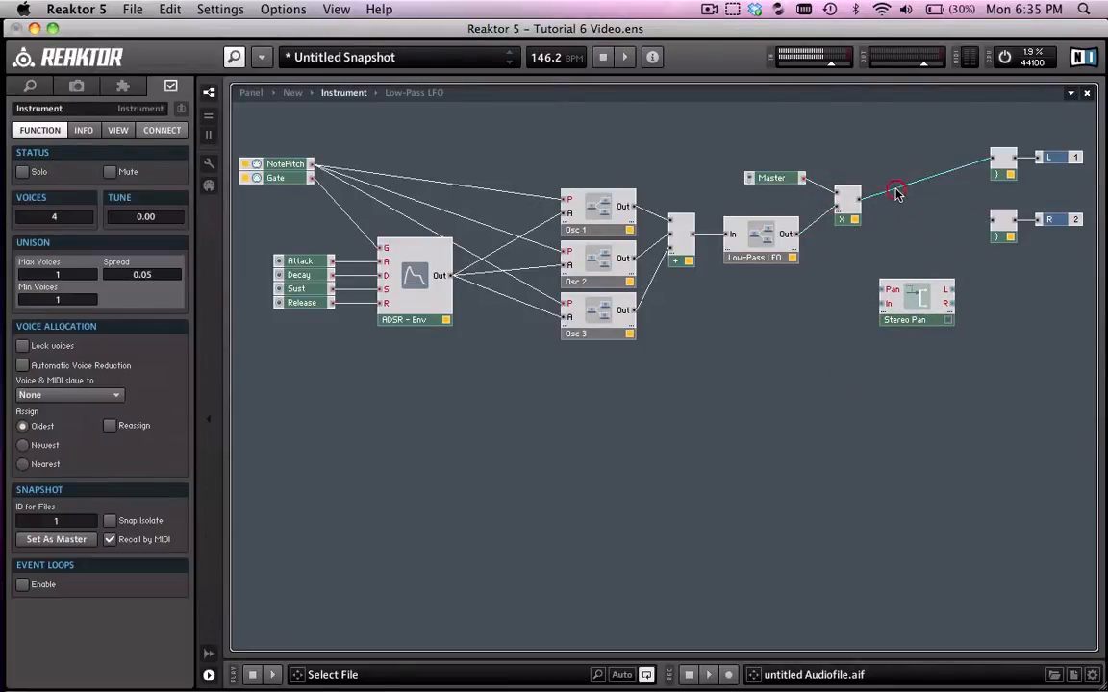
{"action": "key", "text": "Delete"}
{"action": "left_click_drag", "start_coordinate": [919, 315], "coordinate": [921, 218]}
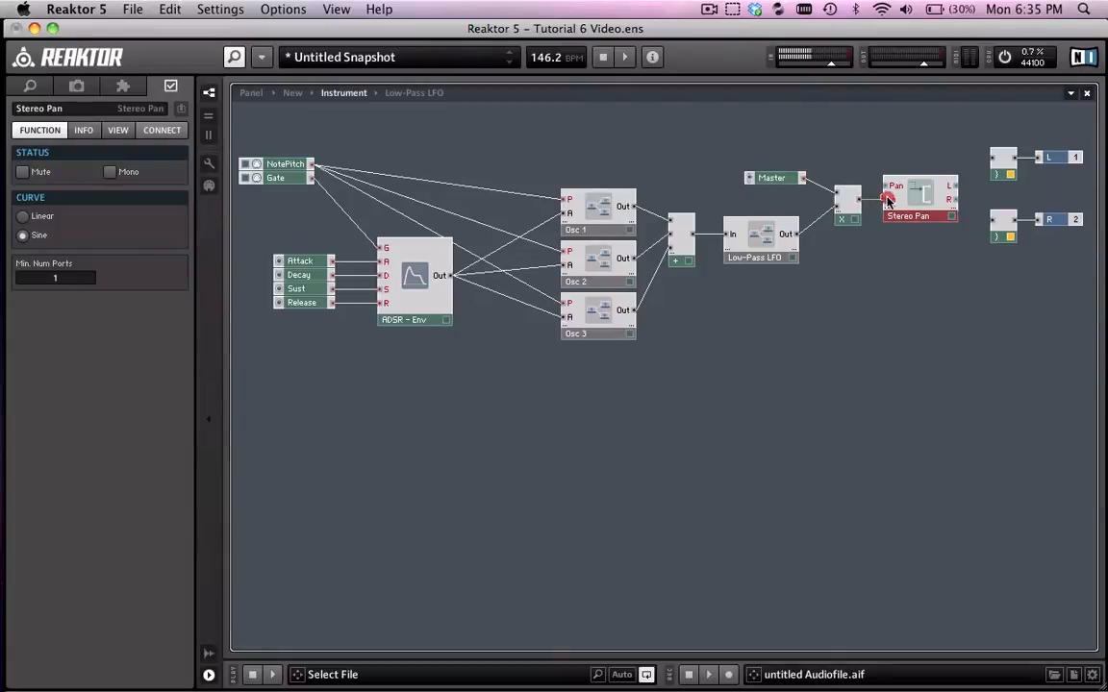
Add a knob named Pan above the Master fader and wire it to the Stereo Pan module's Pan input
{"action": "right_click", "coordinate": [803, 140]}
{"action": "mouse_move", "coordinate": [866, 142]}
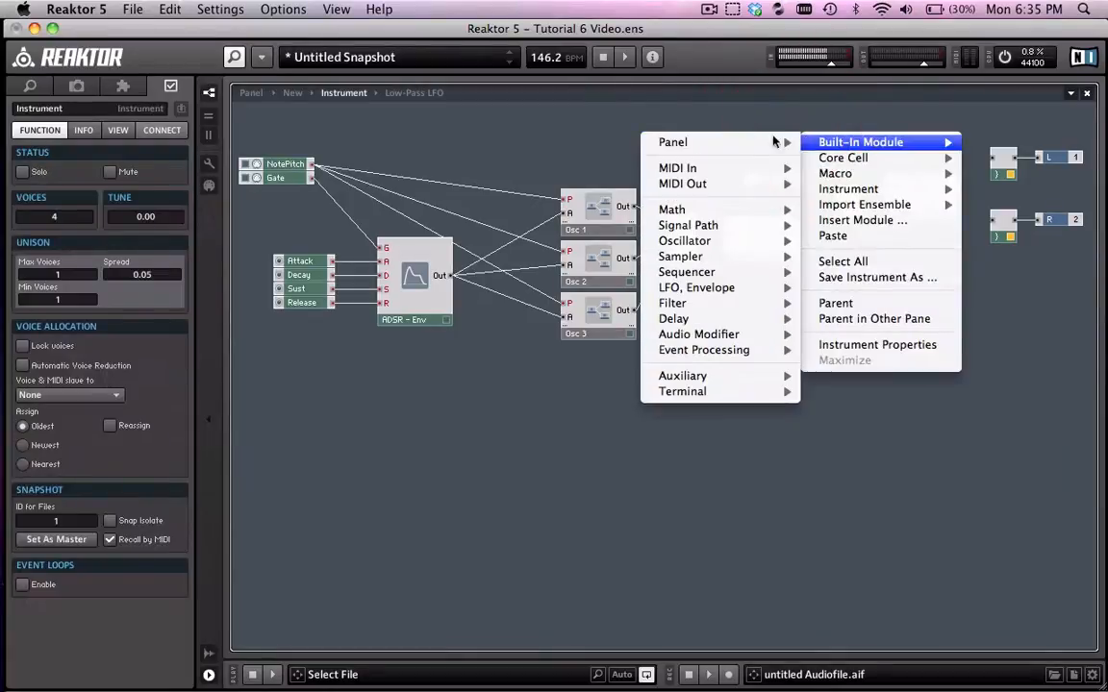
{"action": "mouse_move", "coordinate": [673, 142]}
{"action": "left_click", "coordinate": [579, 159]}
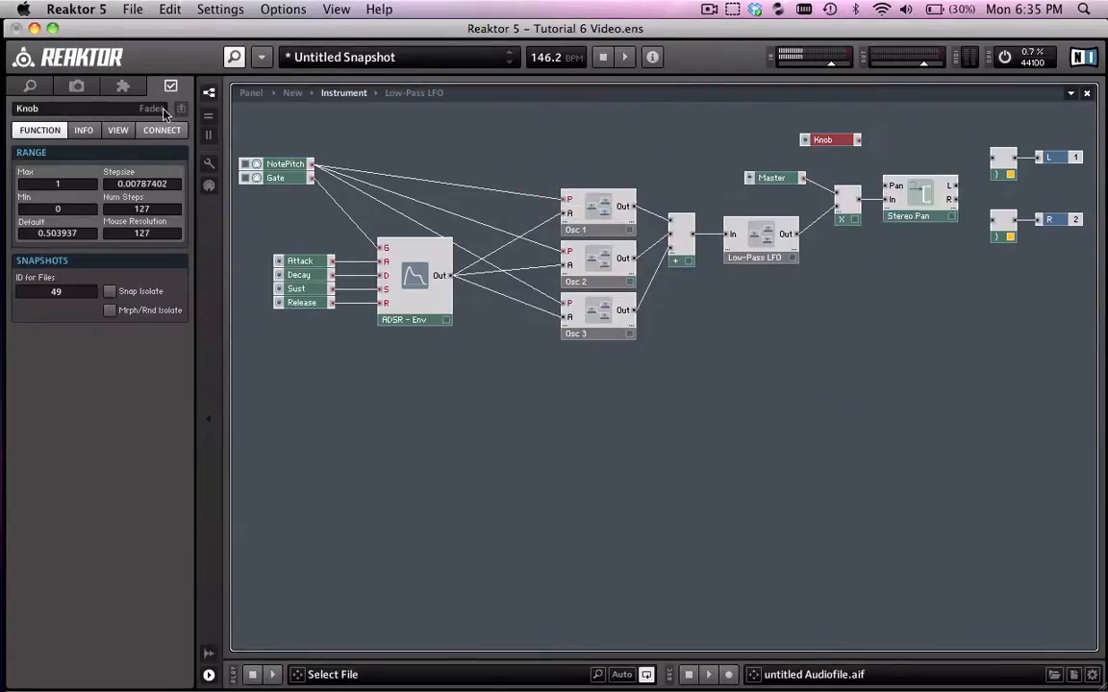
{"action": "left_click", "coordinate": [72, 109]}
{"action": "type", "text": "Pan"}
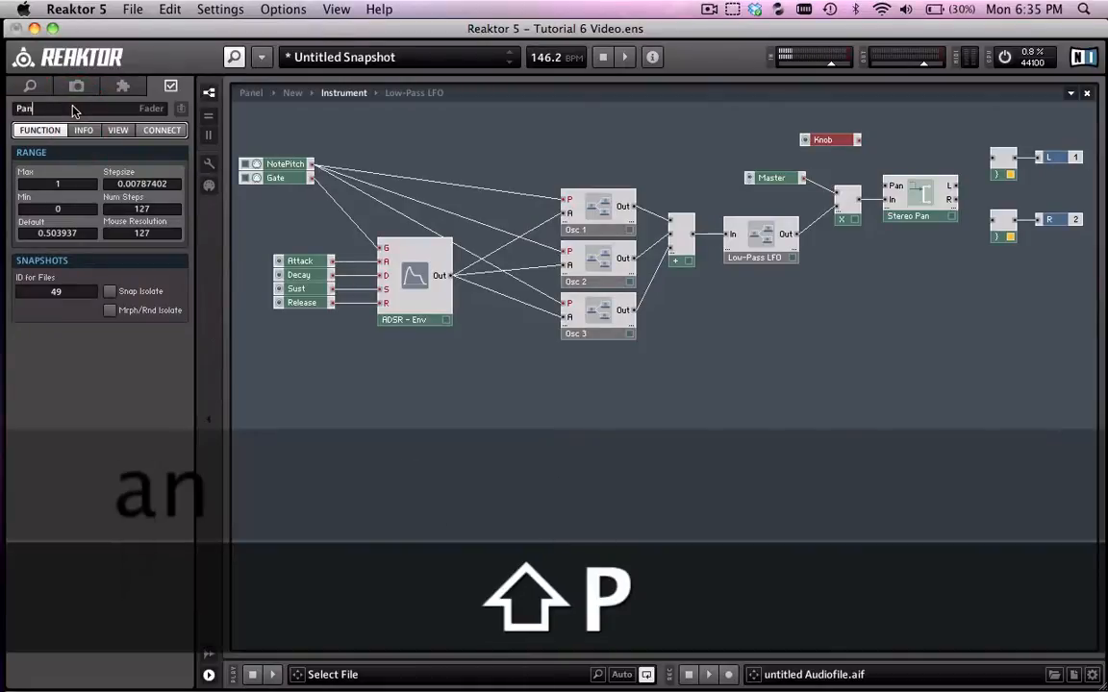
{"action": "key", "text": "Return"}
{"action": "left_click_drag", "start_coordinate": [831, 145], "coordinate": [886, 186]}
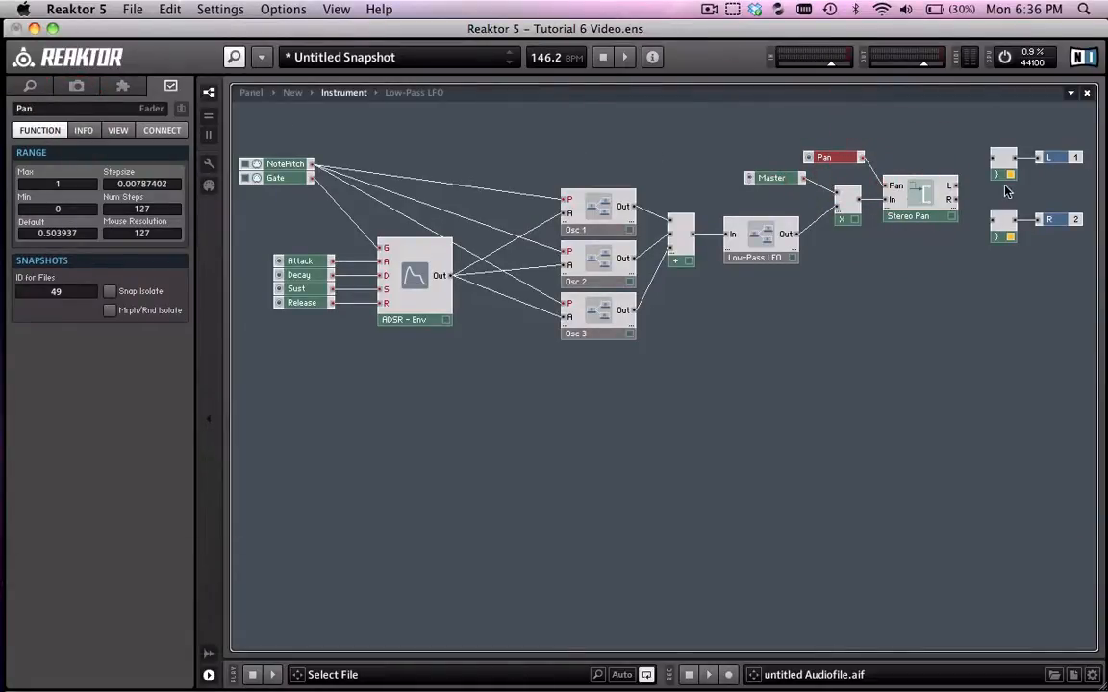
Set the minimum of the Pan knob's range to -1
{"action": "type", "text": "-1"}
{"action": "left_click", "coordinate": [81, 209]}
{"action": "left_click", "coordinate": [87, 377]}
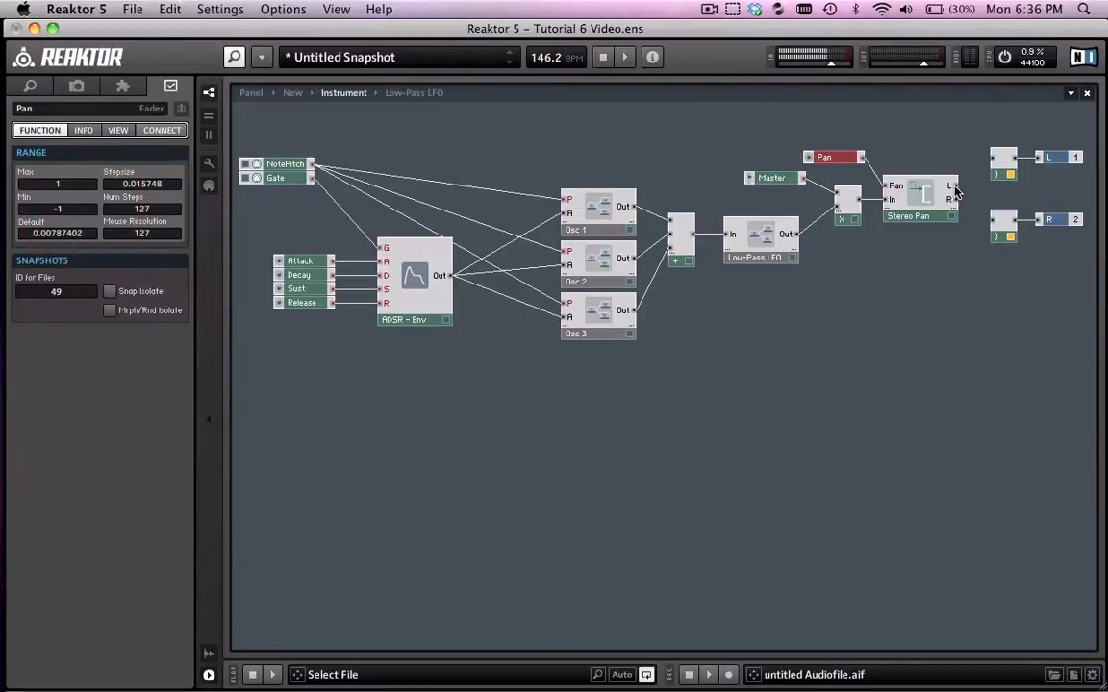
Wire Stereo Pan's L and R outputs to the voice combiners feeding the left and right audio outputs
{"action": "left_click_drag", "start_coordinate": [955, 186], "coordinate": [993, 157]}
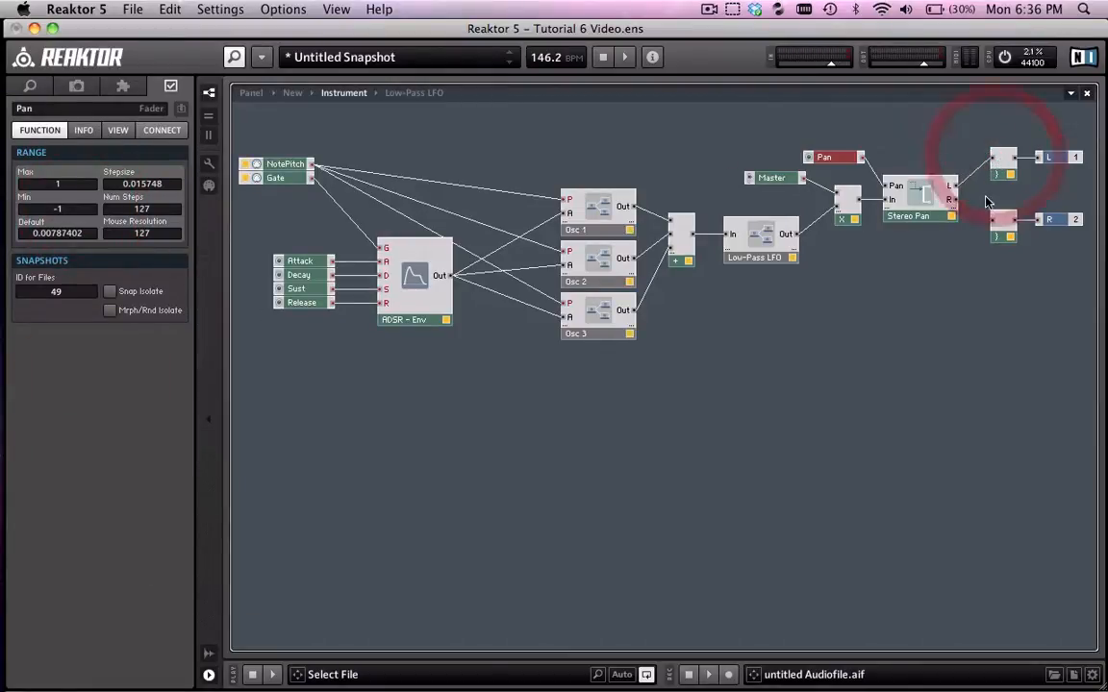
{"action": "left_click_drag", "start_coordinate": [955, 202], "coordinate": [995, 220]}
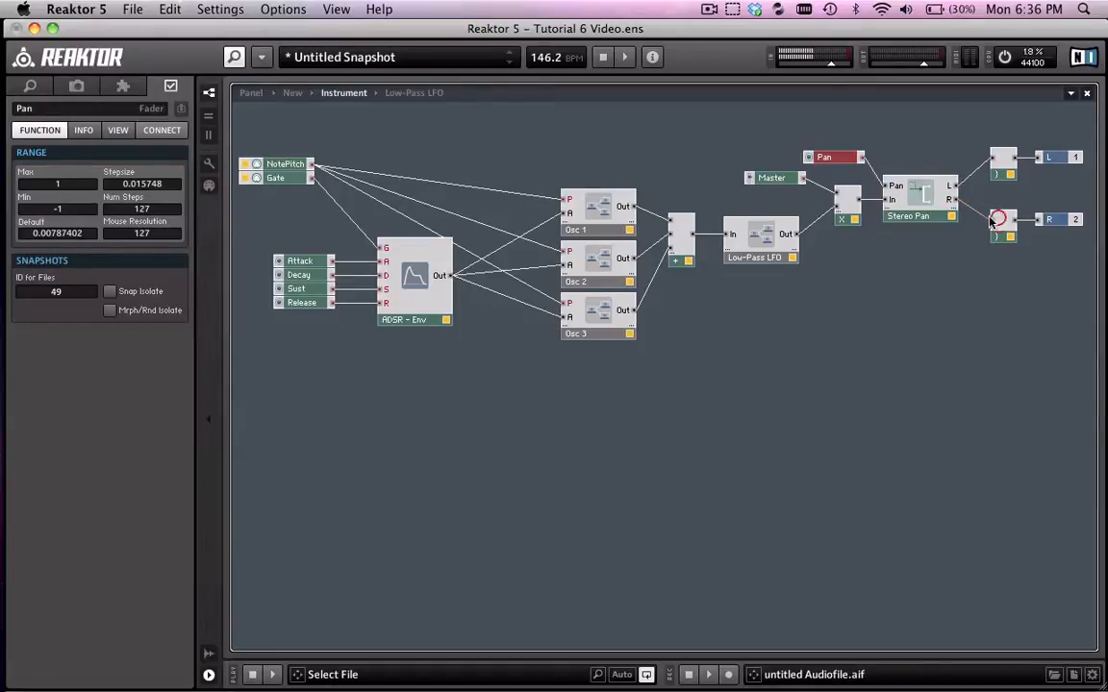
{"action": "left_click", "coordinate": [940, 255]}
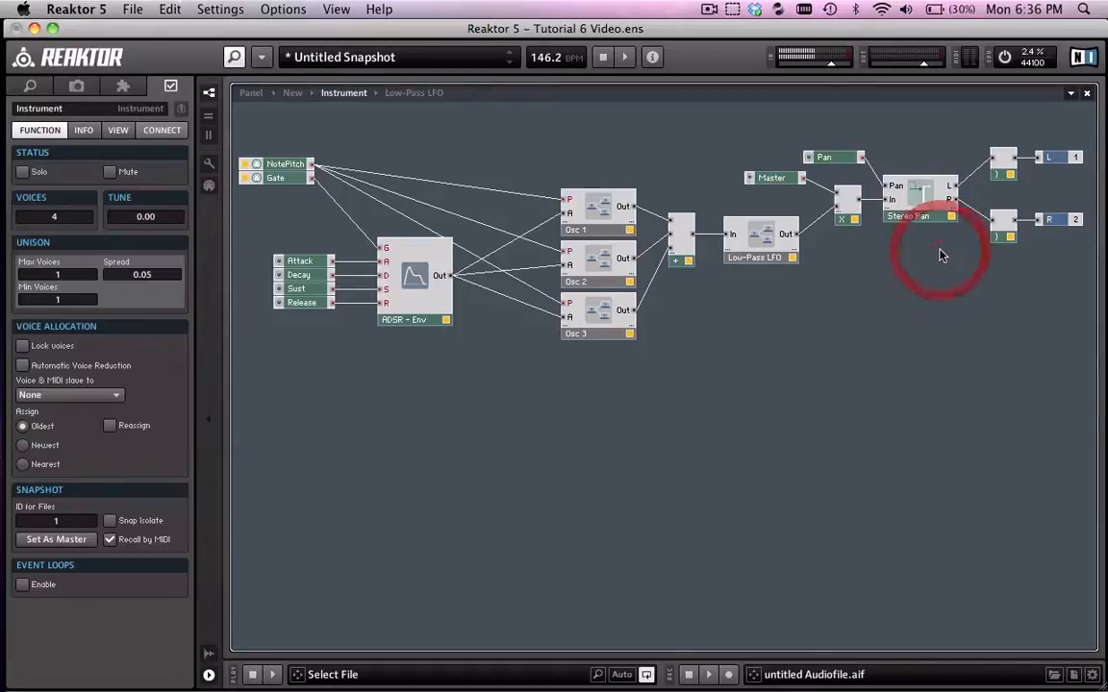
Return to the instrument panel, unlock it, and move the Pan knob beside the Master fader, then relock the panel
{"action": "double_click", "coordinate": [855, 309]}
{"action": "double_click", "coordinate": [675, 282]}
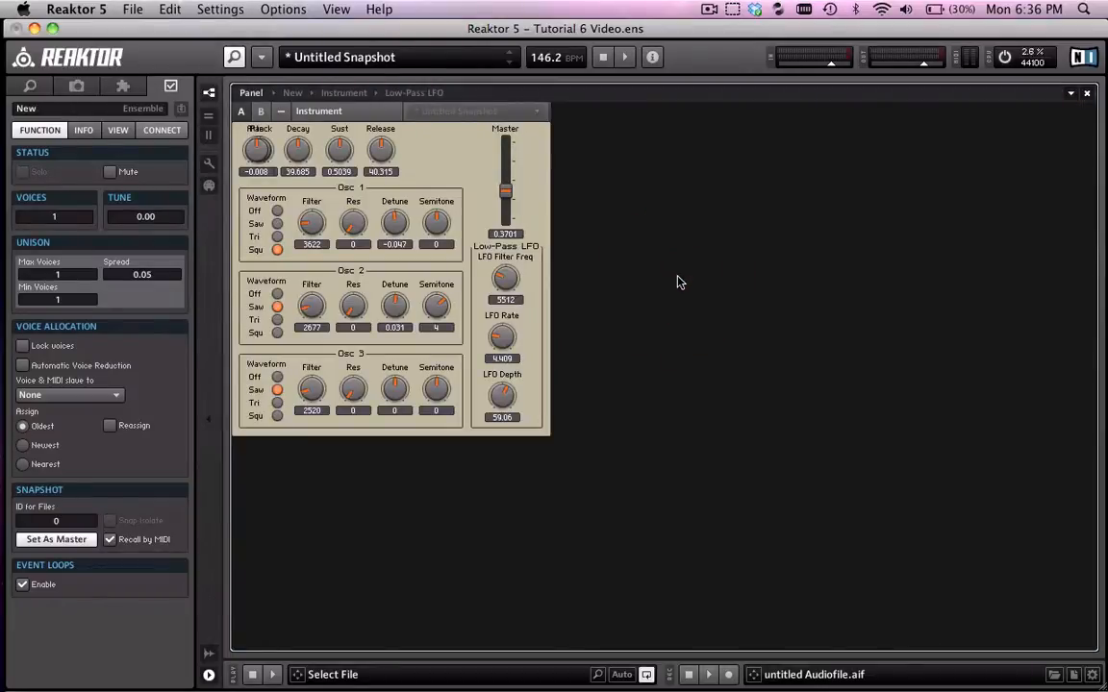
{"action": "key", "text": "z"}
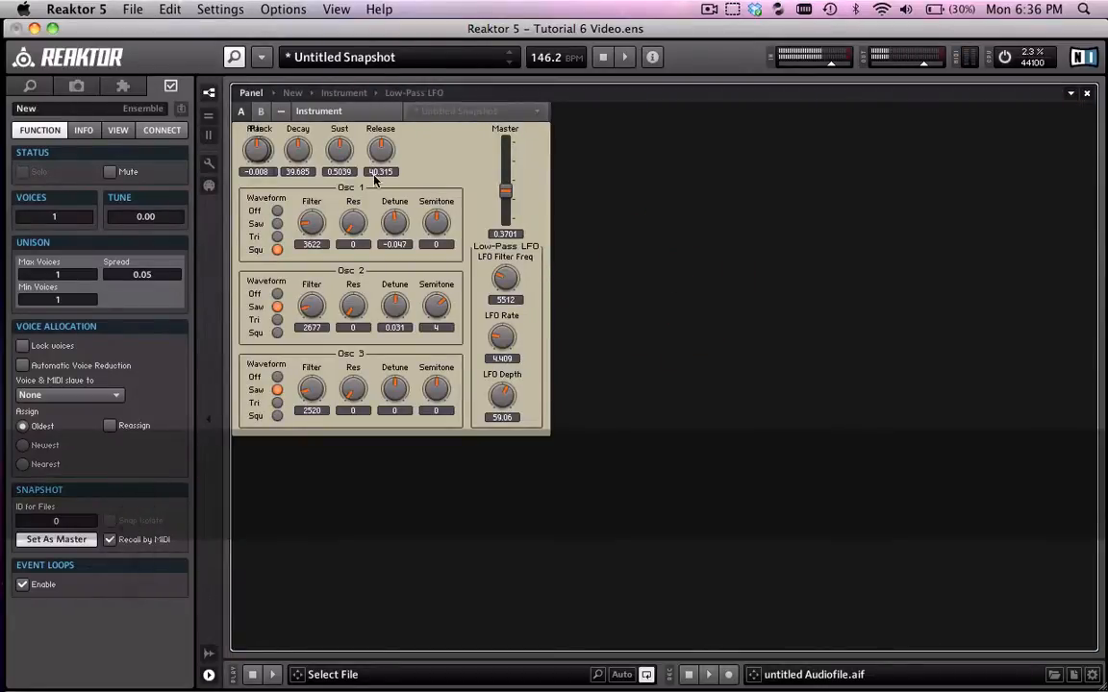
{"action": "left_click", "coordinate": [209, 162]}
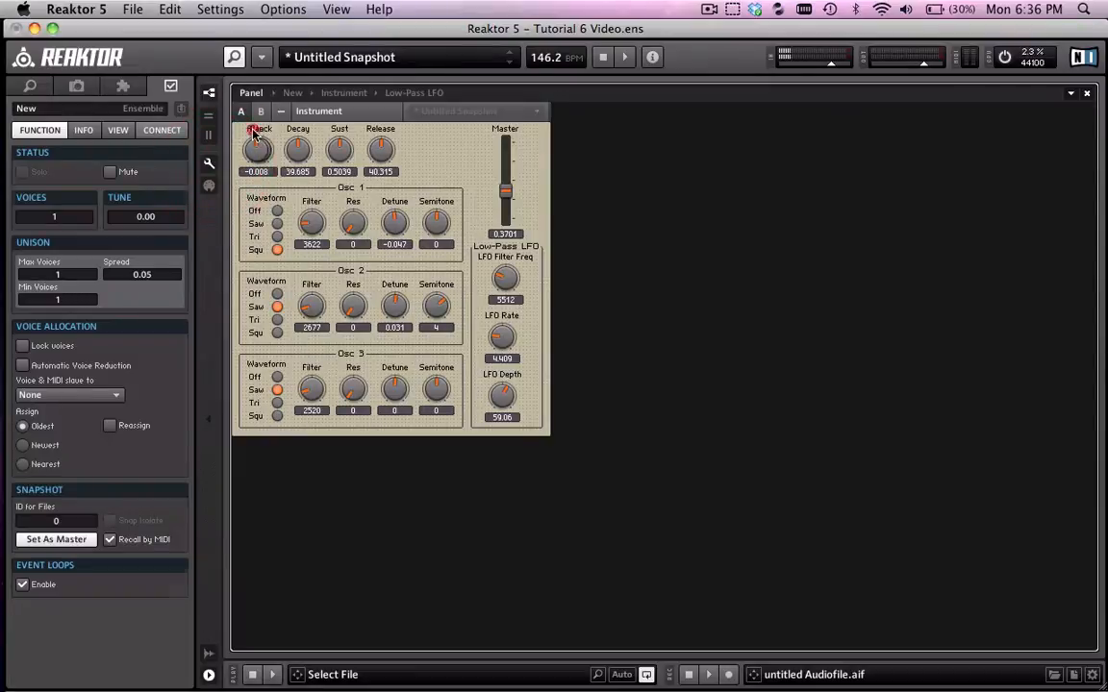
{"action": "left_click_drag", "start_coordinate": [255, 134], "coordinate": [560, 135]}
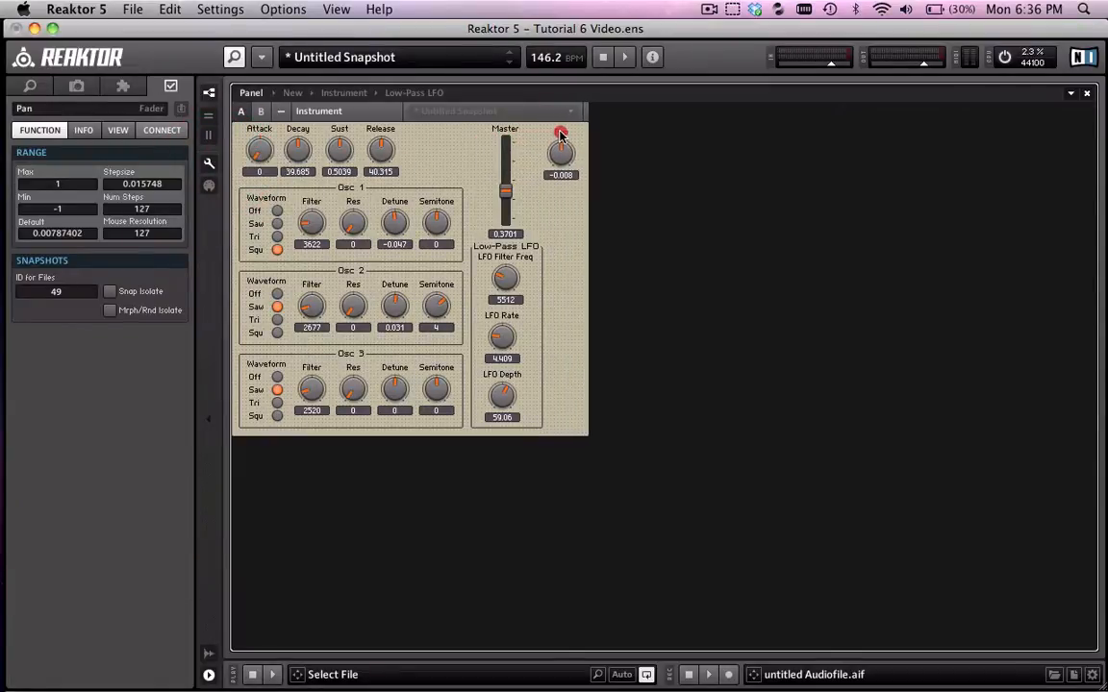
{"action": "left_click", "coordinate": [208, 162]}
{"action": "key", "text": "z"}
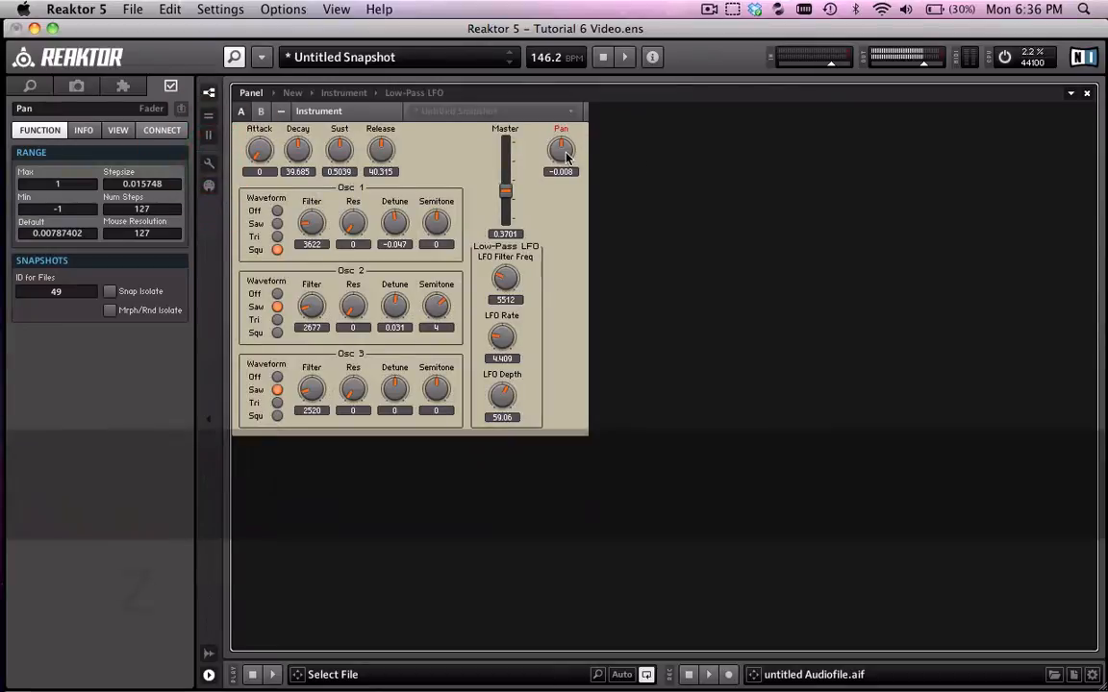
Set the Pan knob's number of steps to 128 and test the panning with notes, leaving Pan at 0
{"action": "left_click", "coordinate": [142, 209]}
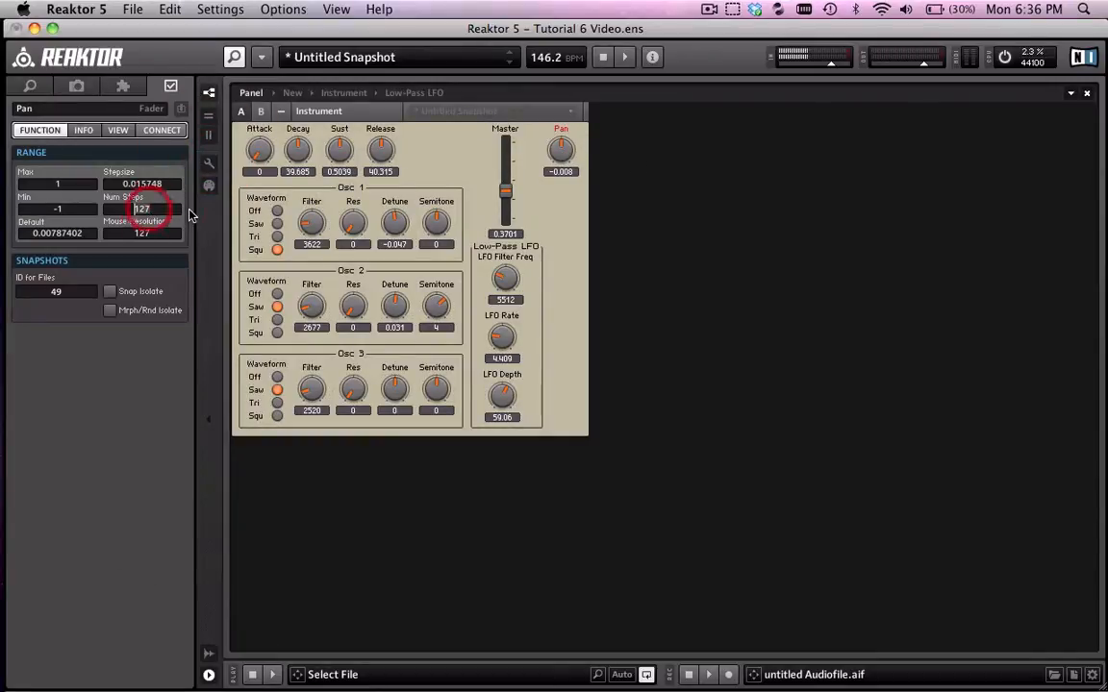
{"action": "type", "text": "128"}
{"action": "key", "text": "Return"}
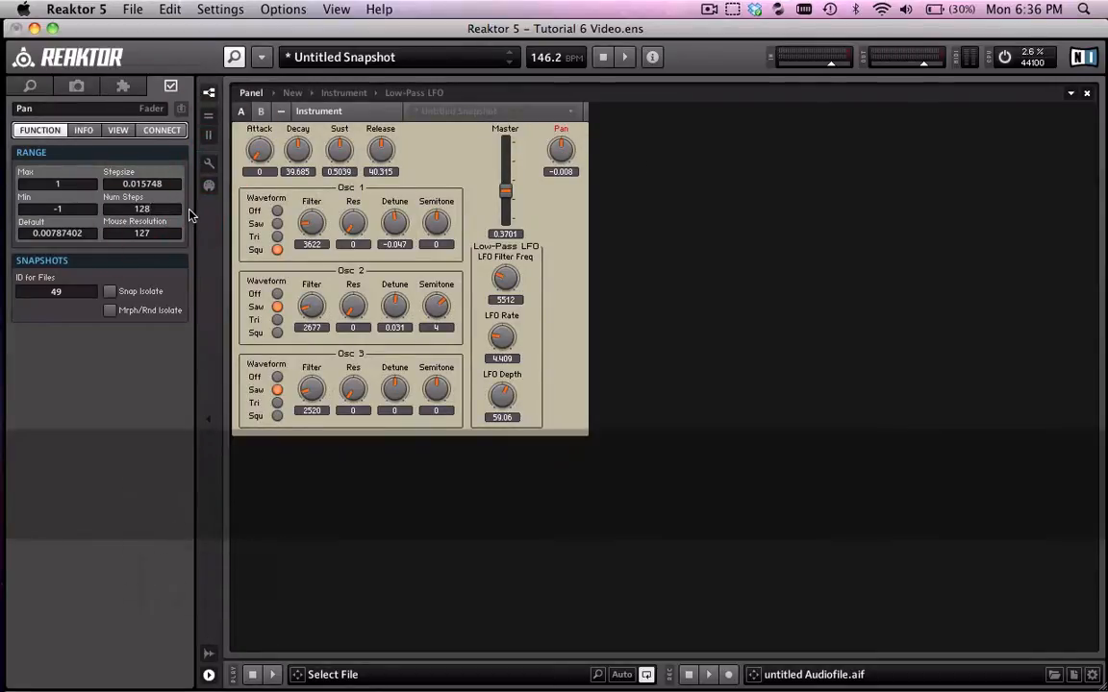
{"action": "key", "text": "Return"}
{"action": "key", "text": "x"}
{"action": "key", "text": "z"}
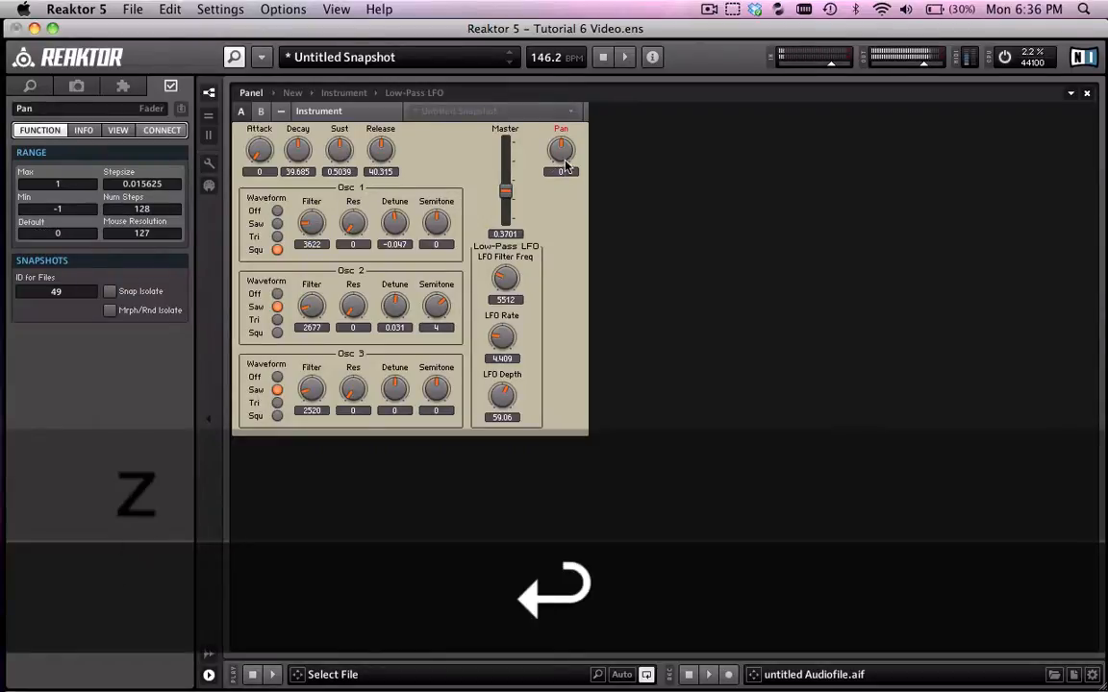
{"action": "mouse_move", "coordinate": [560, 149]}
{"action": "left_mouse_down"}
{"action": "mouse_move", "coordinate": [588, 213]}
{"action": "mouse_move", "coordinate": [561, 172]}
{"action": "mouse_move", "coordinate": [560, 104]}
{"action": "mouse_move", "coordinate": [563, 153]}
{"action": "left_mouse_up"}
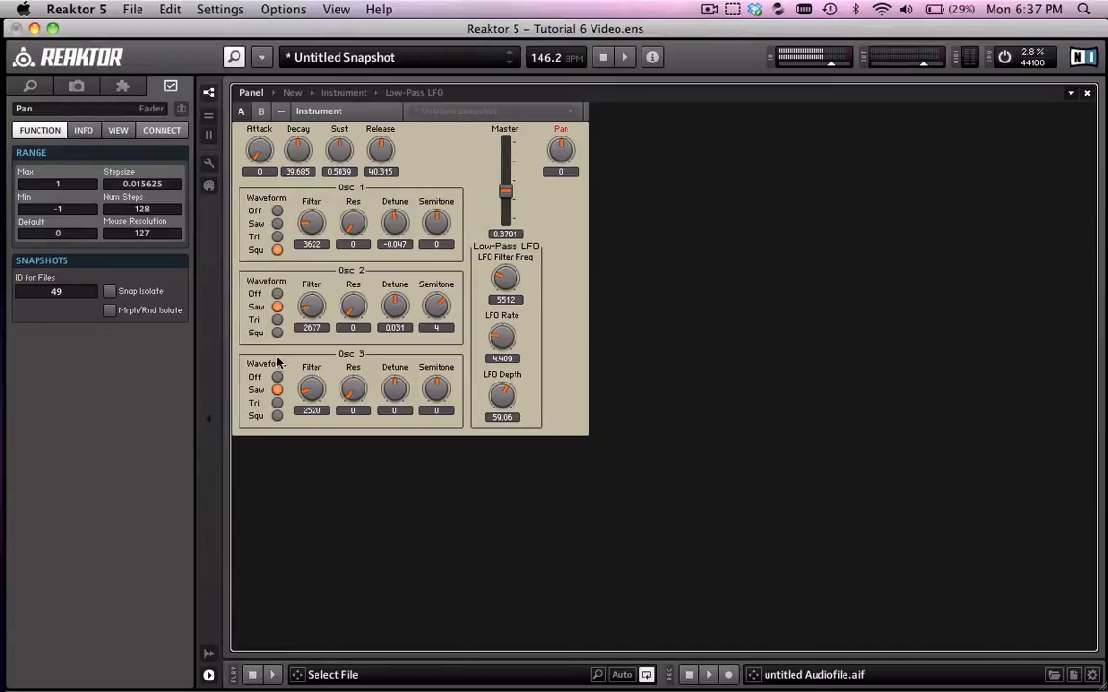
Set the Semitone of Osc 3 to -12 and of Osc 2 to 0, sounding test notes
{"action": "left_click", "coordinate": [439, 386]}
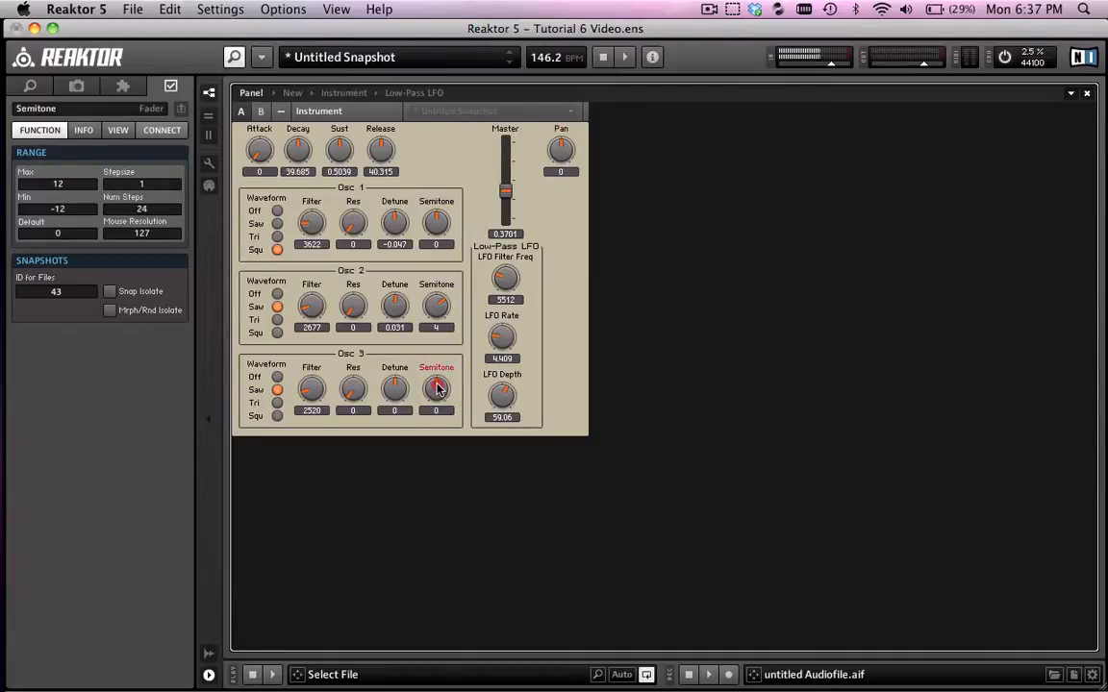
{"action": "left_click_drag", "start_coordinate": [439, 387], "coordinate": [443, 449]}
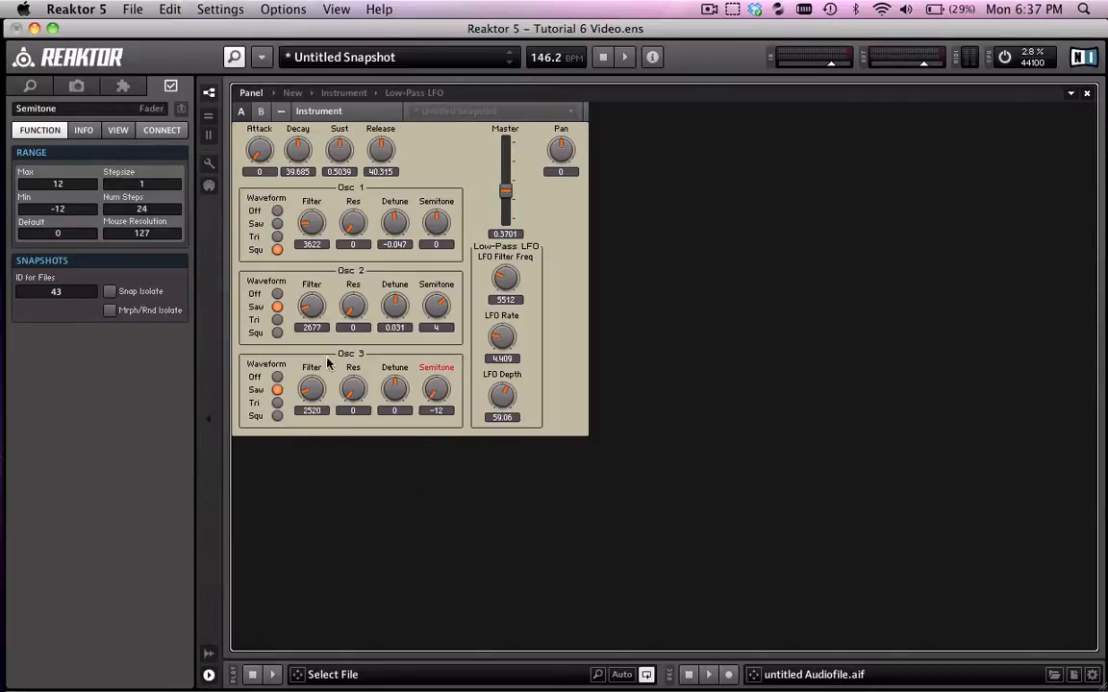
{"action": "key", "text": "z"}
{"action": "left_click_drag", "start_coordinate": [440, 305], "coordinate": [440, 320]}
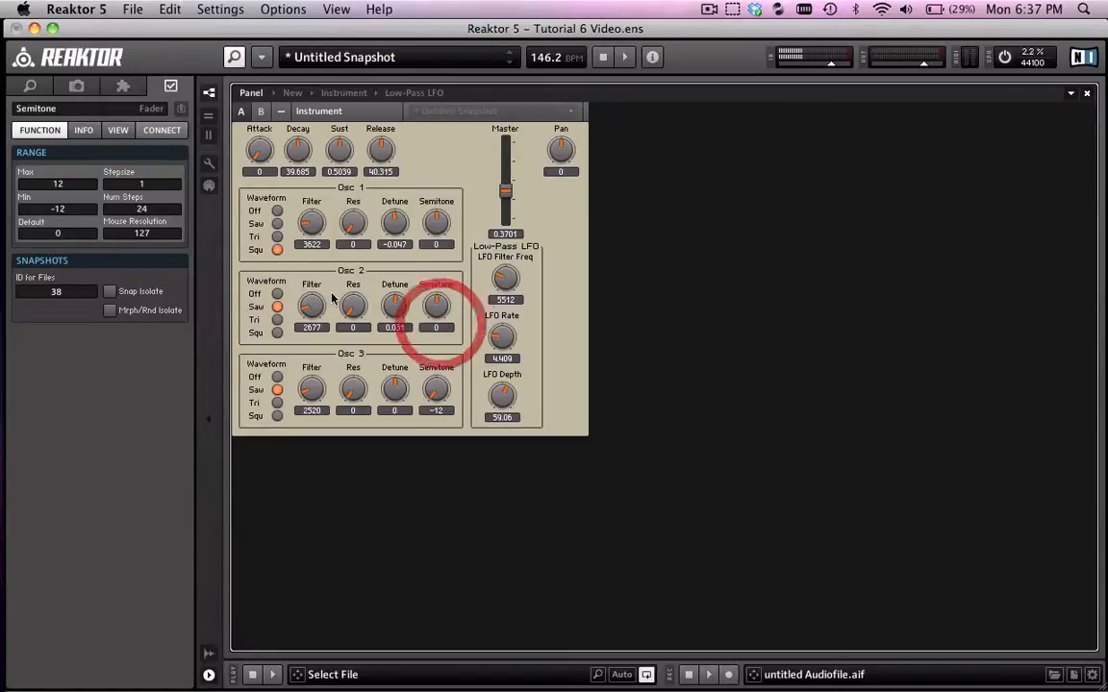
{"action": "key", "text": "z"}
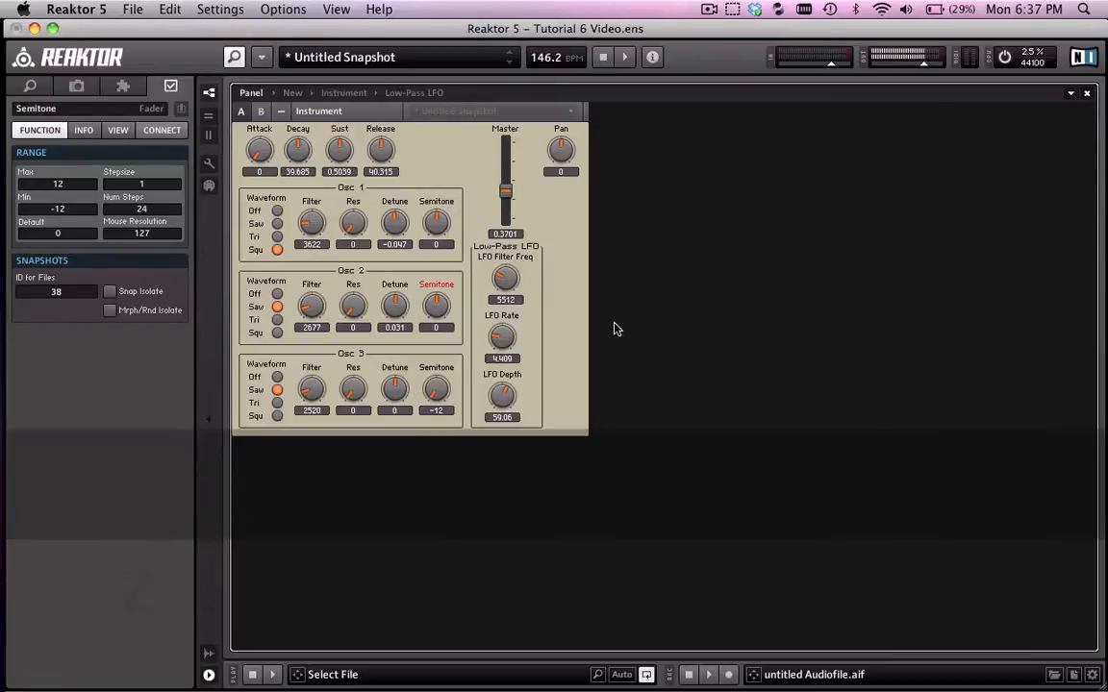
Switch the Osc 1 waveform to Off and set the LFO Depth to 62.2 while sounding test notes
{"action": "left_click", "coordinate": [277, 211]}
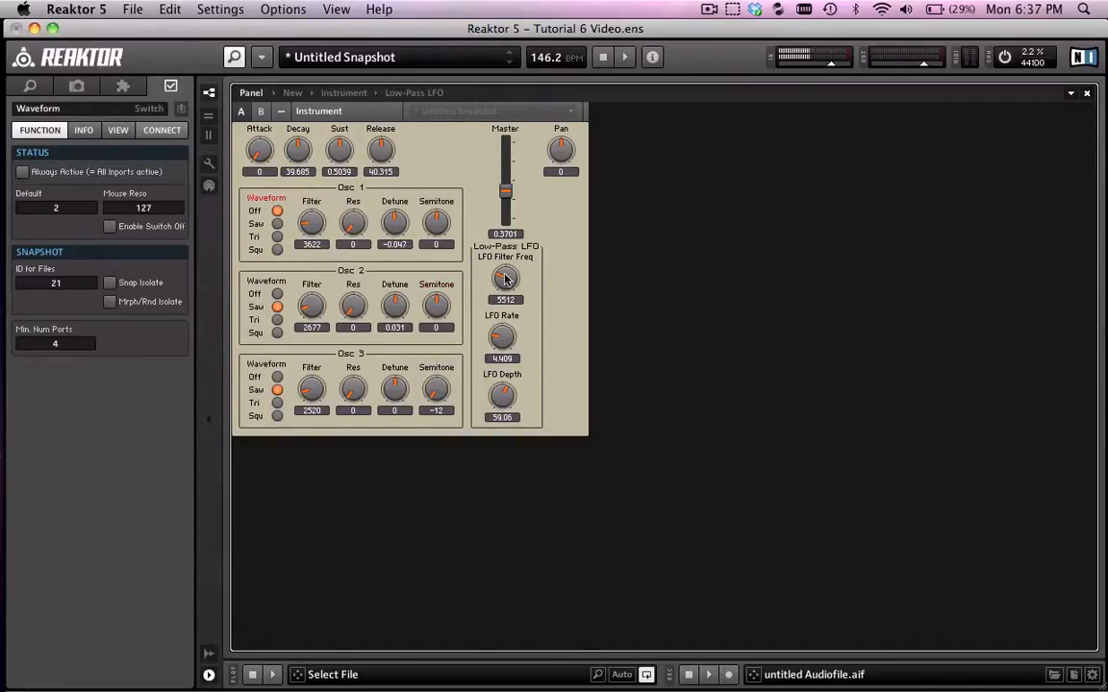
{"action": "key", "text": "z"}
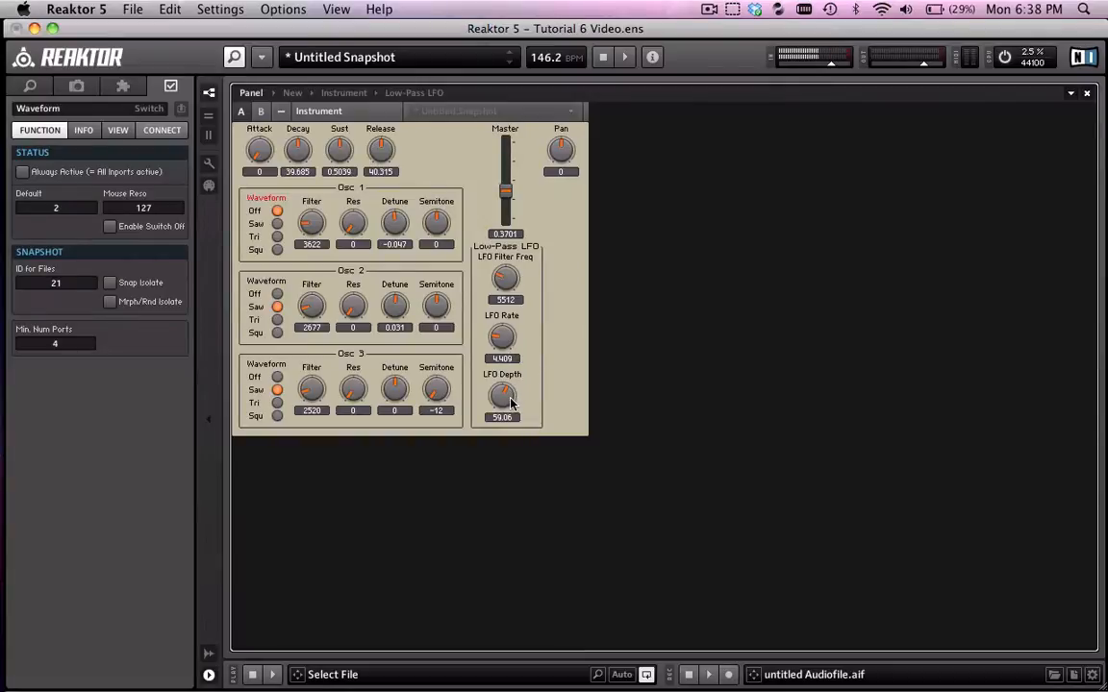
{"action": "mouse_move", "coordinate": [498, 400]}
{"action": "left_mouse_down"}
{"action": "mouse_move", "coordinate": [498, 381]}
{"action": "mouse_move", "coordinate": [502, 400]}
{"action": "left_mouse_up"}
{"action": "key", "text": "z"}
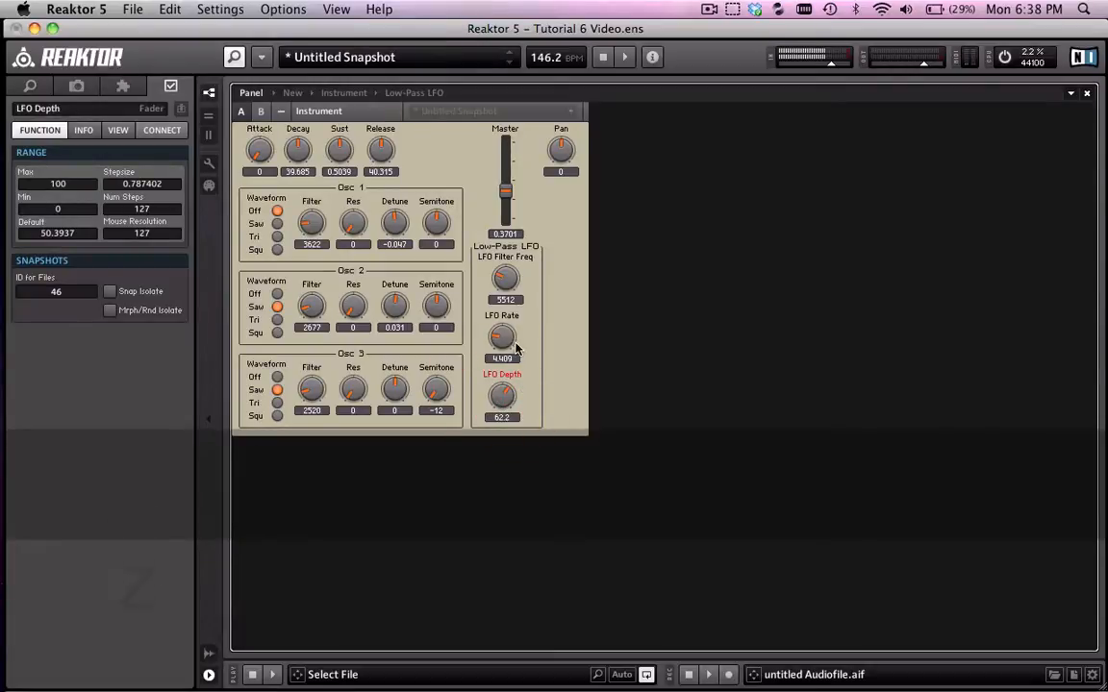
{"action": "key", "text": "z"}
{"action": "key", "text": "z"}
Set the LFO Filter Freq to 5827 and the LFO Rate to 4.724, and play notes to audition them
{"action": "mouse_move", "coordinate": [507, 281]}
{"action": "left_mouse_down"}
{"action": "mouse_move", "coordinate": [510, 269]}
{"action": "mouse_move", "coordinate": [509, 280]}
{"action": "left_mouse_up"}
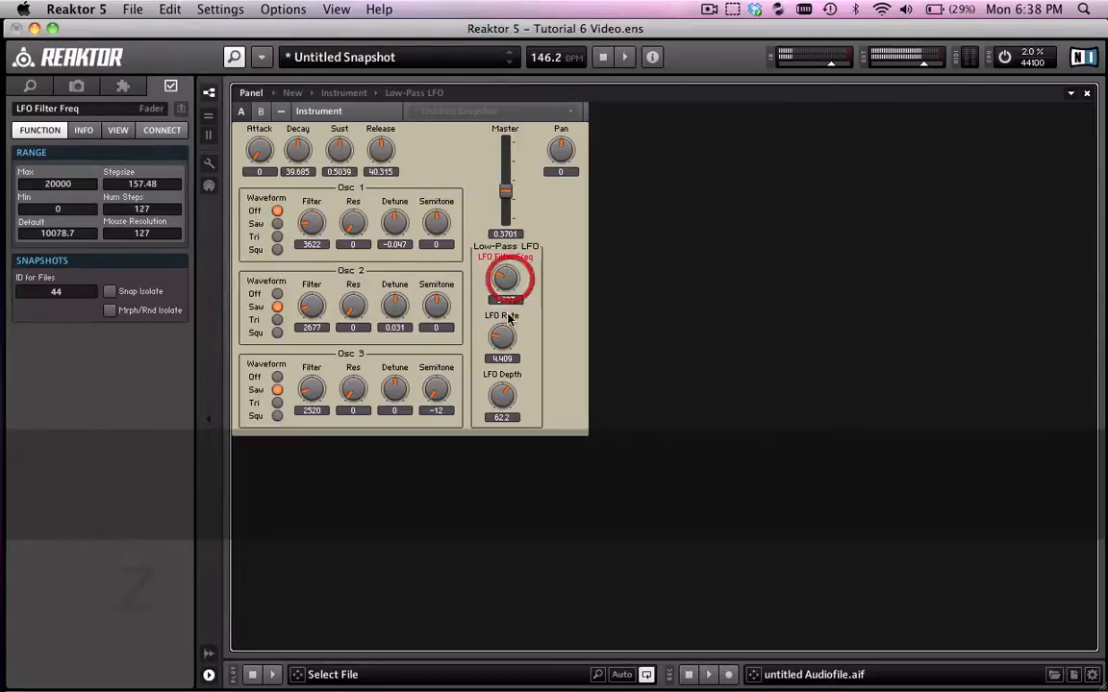
{"action": "mouse_move", "coordinate": [509, 331]}
{"action": "left_mouse_down"}
{"action": "mouse_move", "coordinate": [502, 315]}
{"action": "mouse_move", "coordinate": [510, 330]}
{"action": "left_mouse_up"}
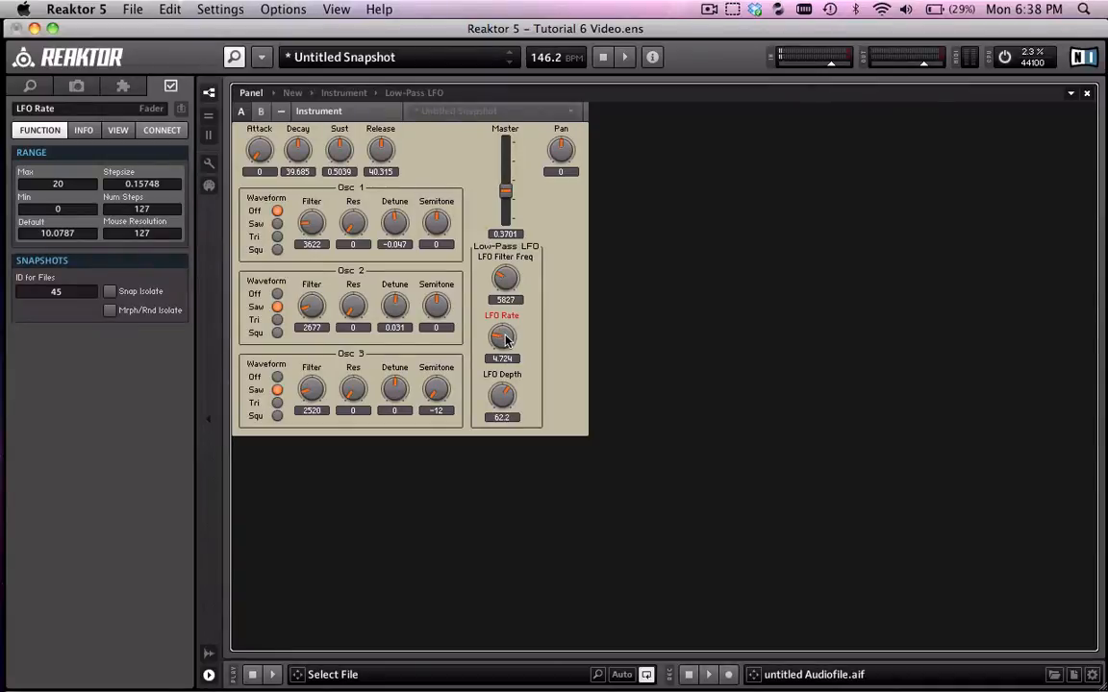
{"action": "key", "text": "z"}
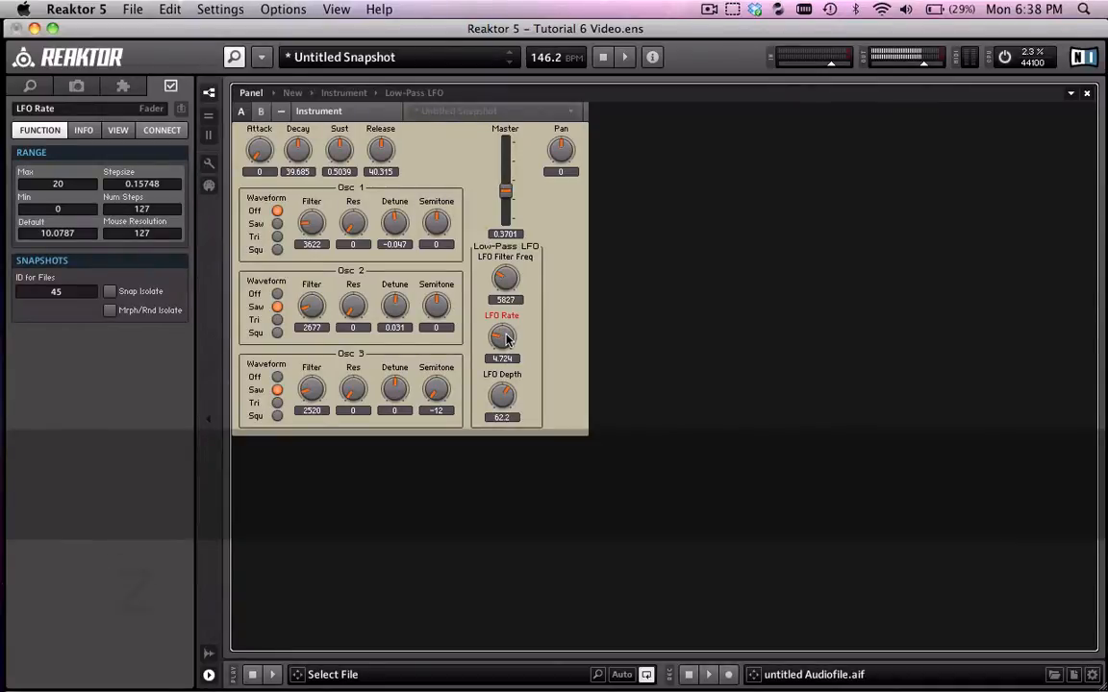
{"action": "key", "text": "z"}
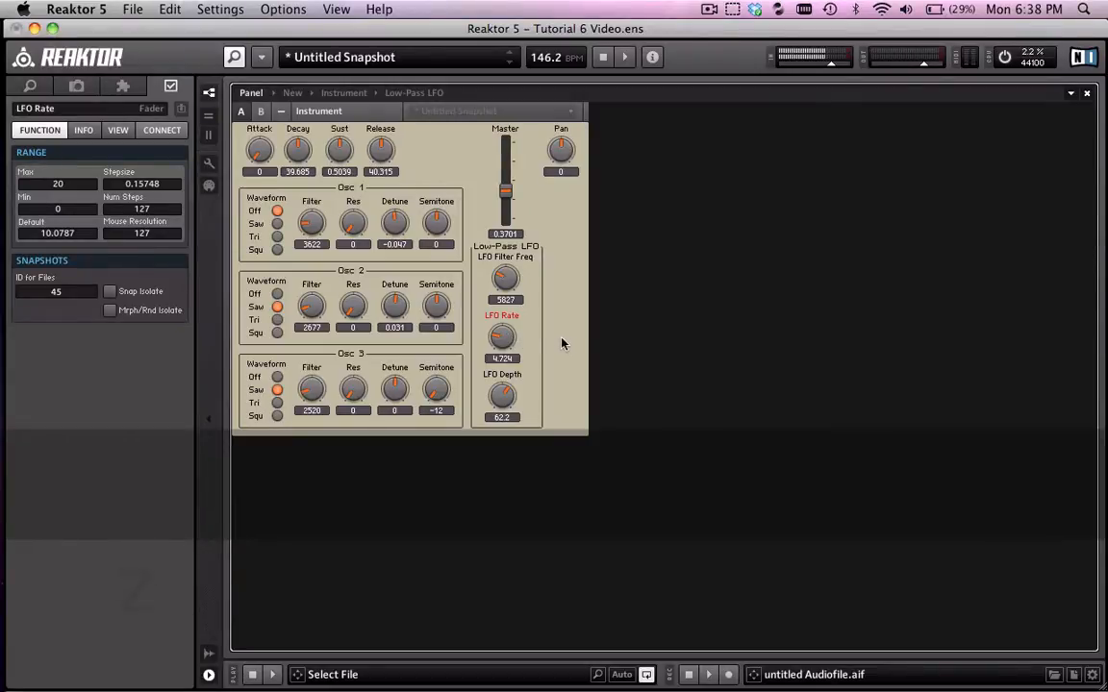
{"action": "key", "text": "z"}
{"action": "key", "text": "d"}
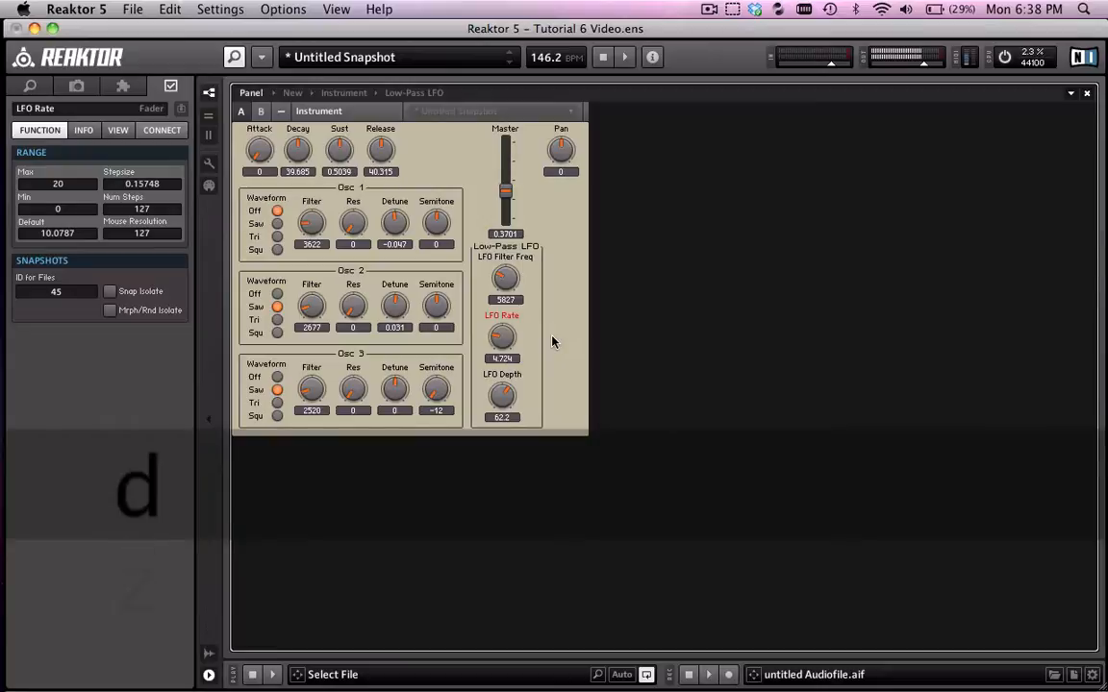
{"action": "key", "text": "v"}
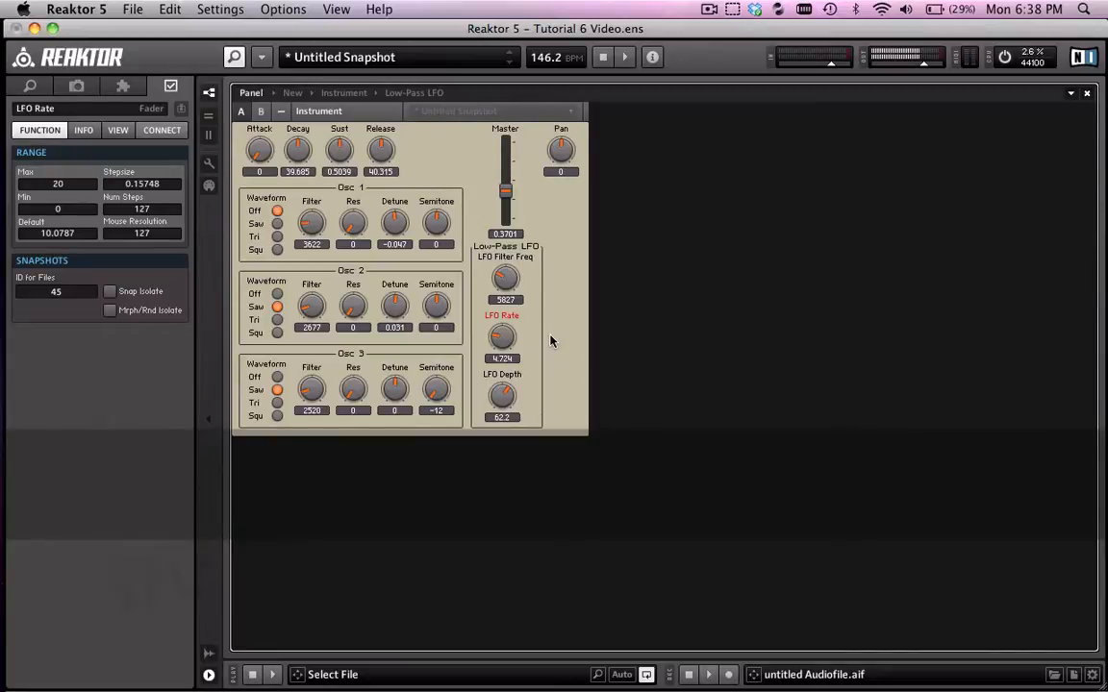
Try different LFO Rate settings while sounding a note, ending at 4.724
{"action": "key", "text": "z"}
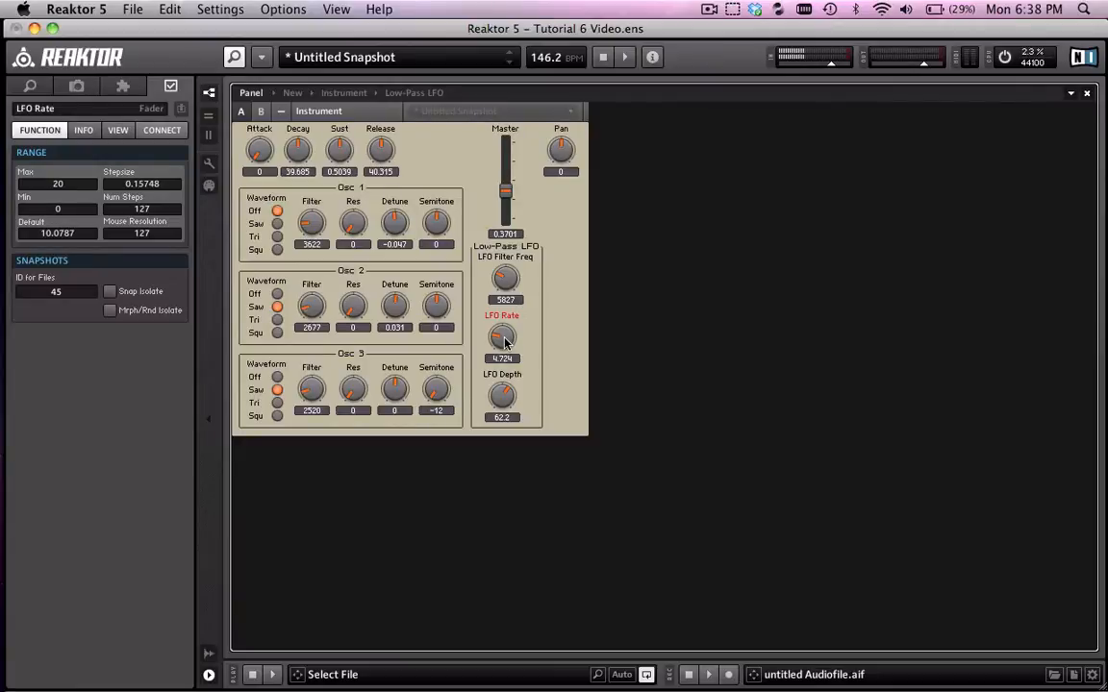
{"action": "left_click_drag", "start_coordinate": [504, 343], "coordinate": [505, 336]}
{"action": "left_click_drag", "start_coordinate": [510, 342], "coordinate": [501, 347]}
{"action": "key", "text": "z"}
{"action": "mouse_move", "coordinate": [508, 344]}
{"action": "left_mouse_down"}
{"action": "mouse_move", "coordinate": [503, 362]}
{"action": "mouse_move", "coordinate": [497, 343]}
{"action": "mouse_move", "coordinate": [506, 342]}
{"action": "left_mouse_up"}
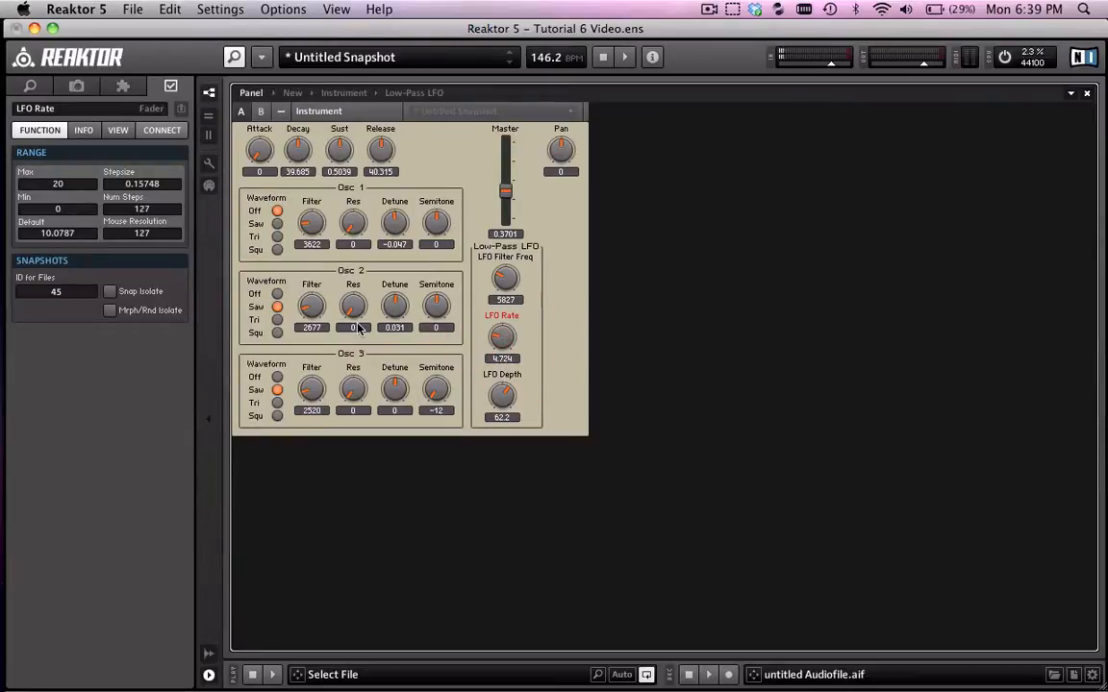
Switch the Osc 1 waveform to Squ and set the LFO Rate to 5.512 while sounding a note
{"action": "left_click", "coordinate": [278, 249]}
{"action": "key", "text": "z"}
{"action": "left_click_drag", "start_coordinate": [508, 339], "coordinate": [504, 335]}
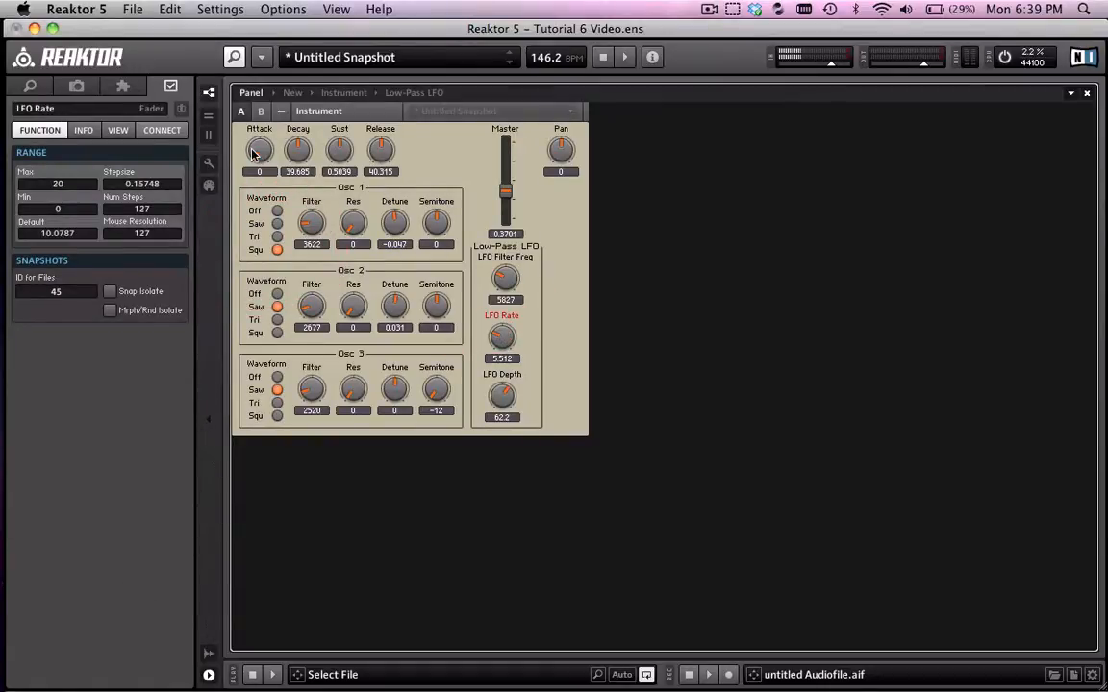
Keep the envelope's Attack at 0 and shorten its Release to 4.409 while sounding test notes
{"action": "left_click_drag", "start_coordinate": [257, 146], "coordinate": [275, 208]}
{"action": "key", "text": "z"}
{"action": "key", "text": "z"}
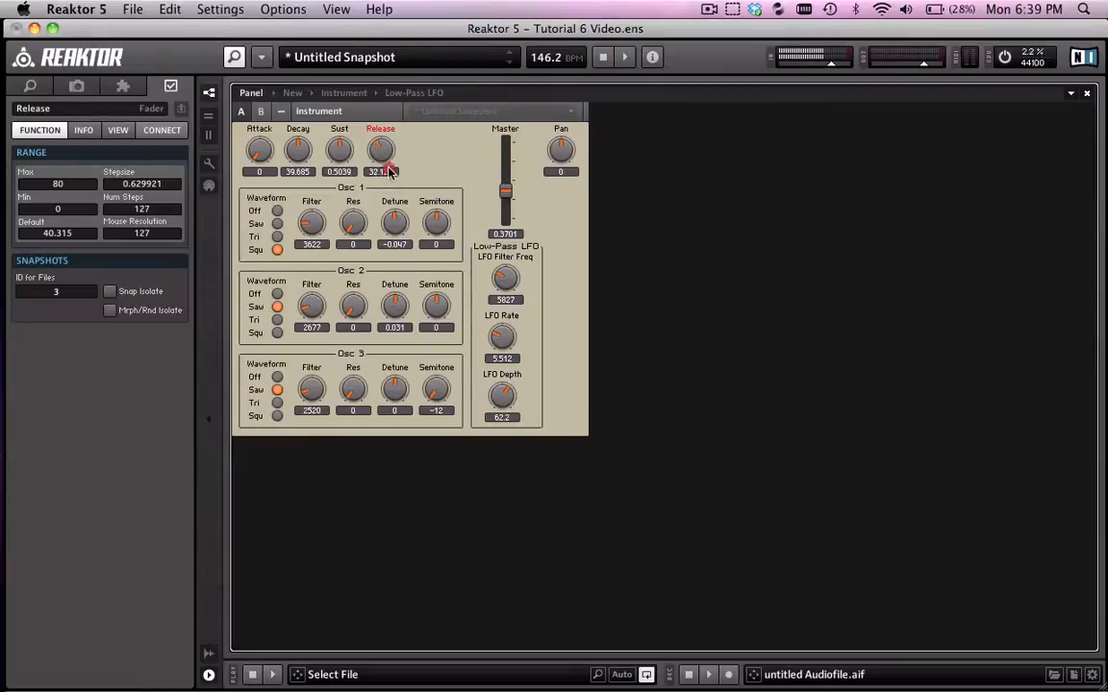
{"action": "key", "text": "z"}
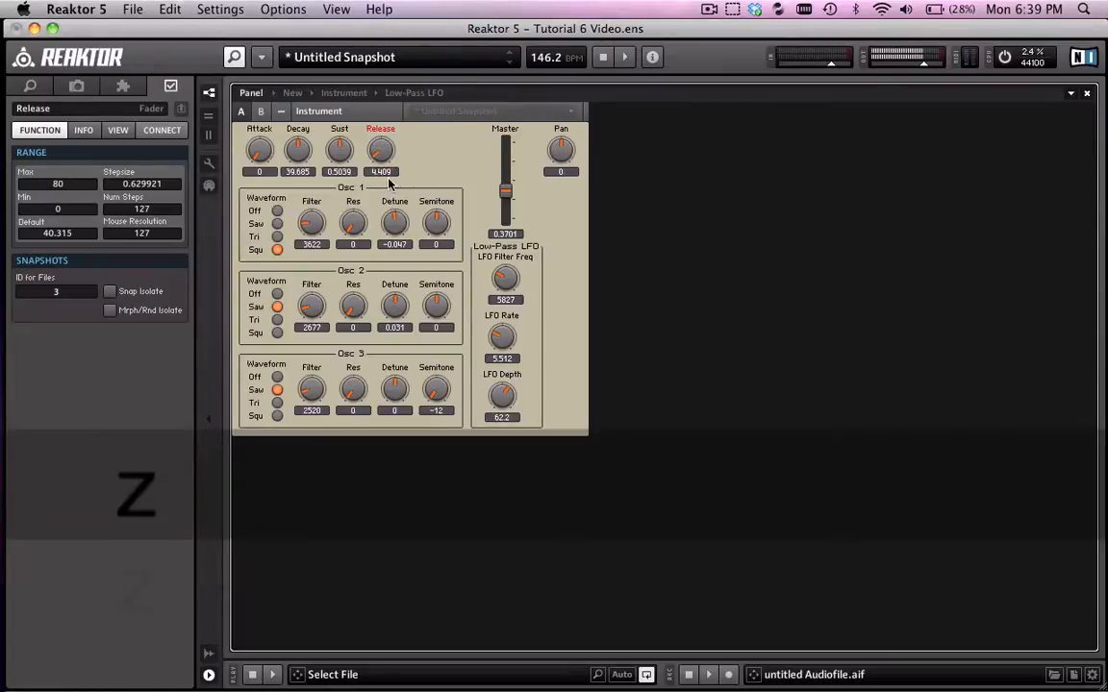
Play a run of short notes to audition the synth with its shortened release
{"action": "key", "text": "v"}
{"action": "key", "text": "z"}
{"action": "key", "text": "d"}
{"action": "key", "text": "z"}
{"action": "key", "text": "c"}
{"action": "key", "text": "z"}
{"action": "key", "text": "v"}
{"action": "key", "text": "z"}
{"action": "key", "text": "b"}
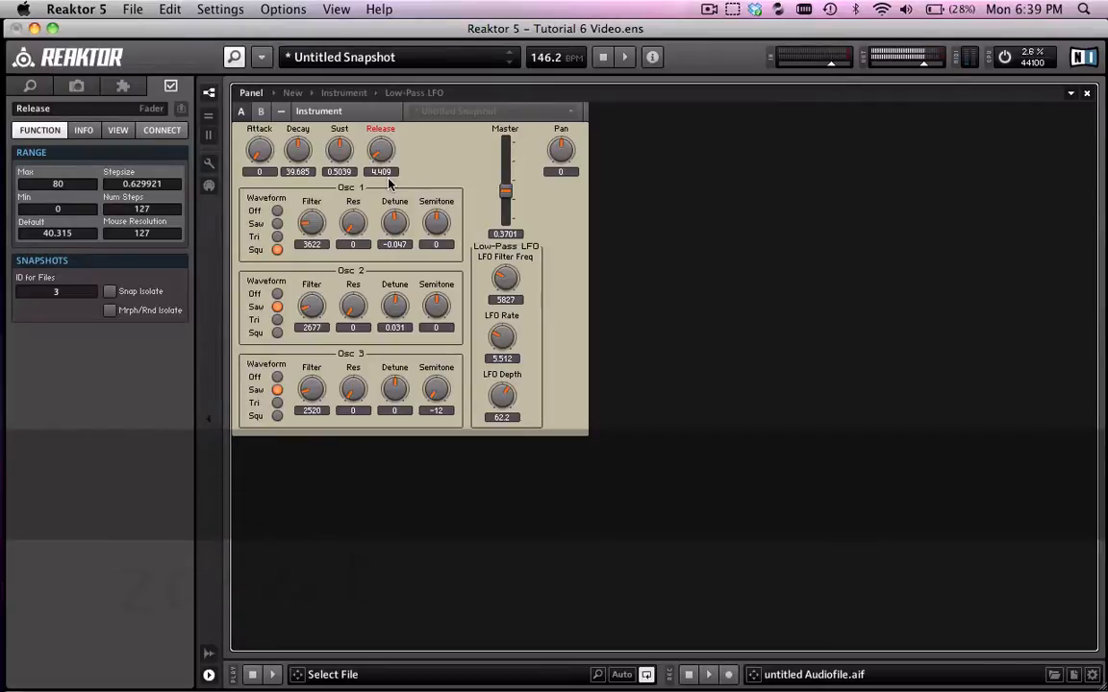
{"action": "key", "text": "z"}
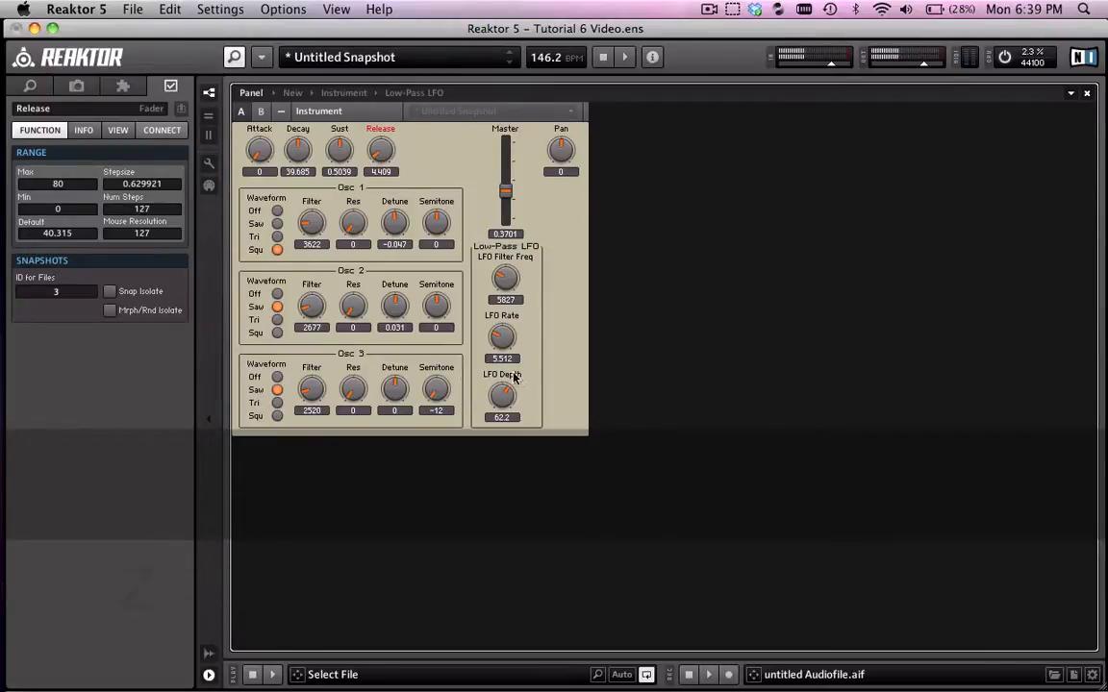